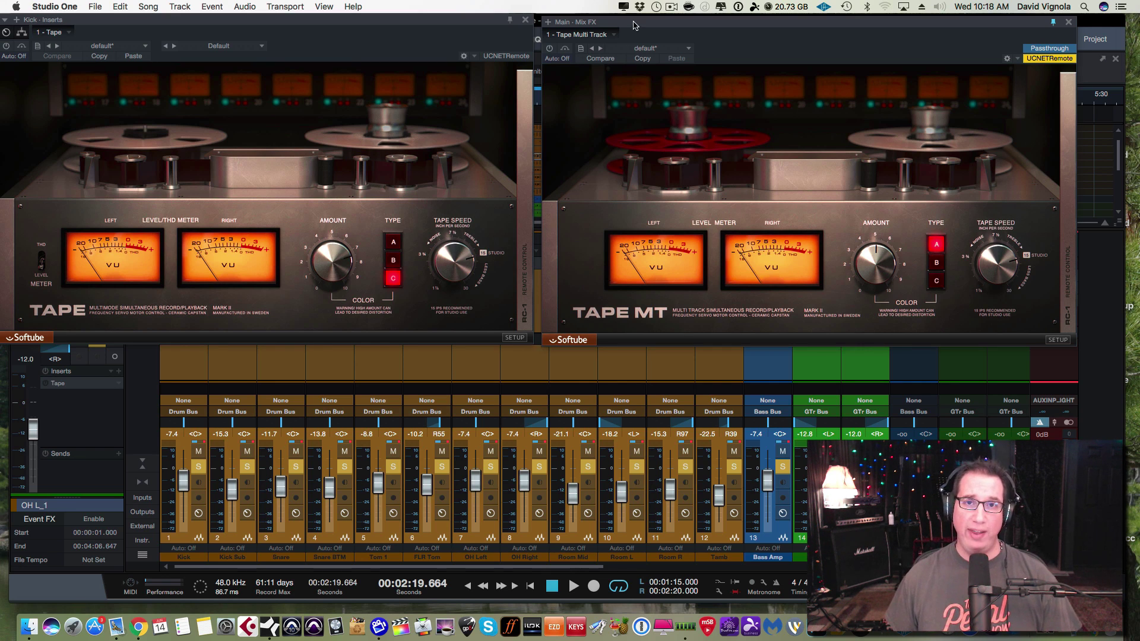
left_click_drag(636, 22, 637, 22)
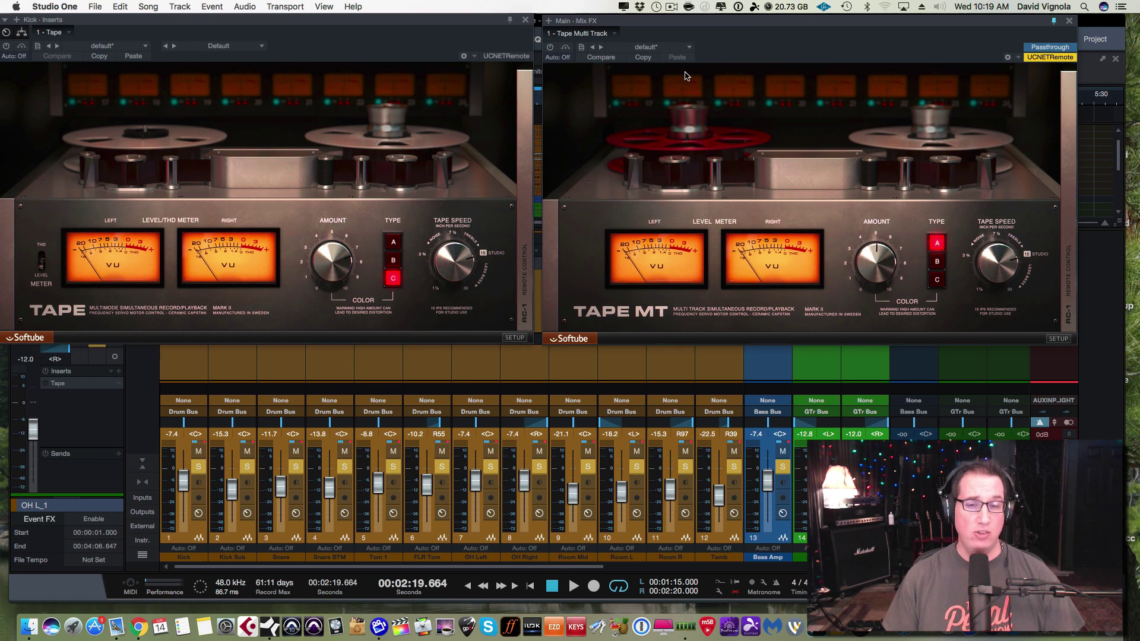
left_click_drag(672, 25, 675, 25)
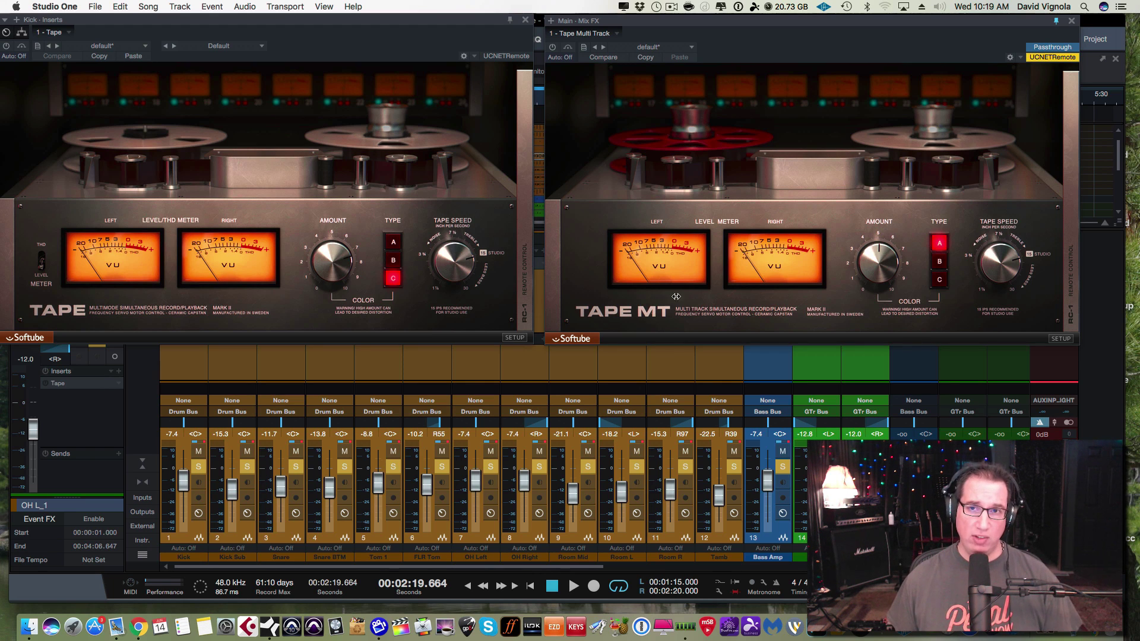
left_click_drag(339, 36, 341, 40)
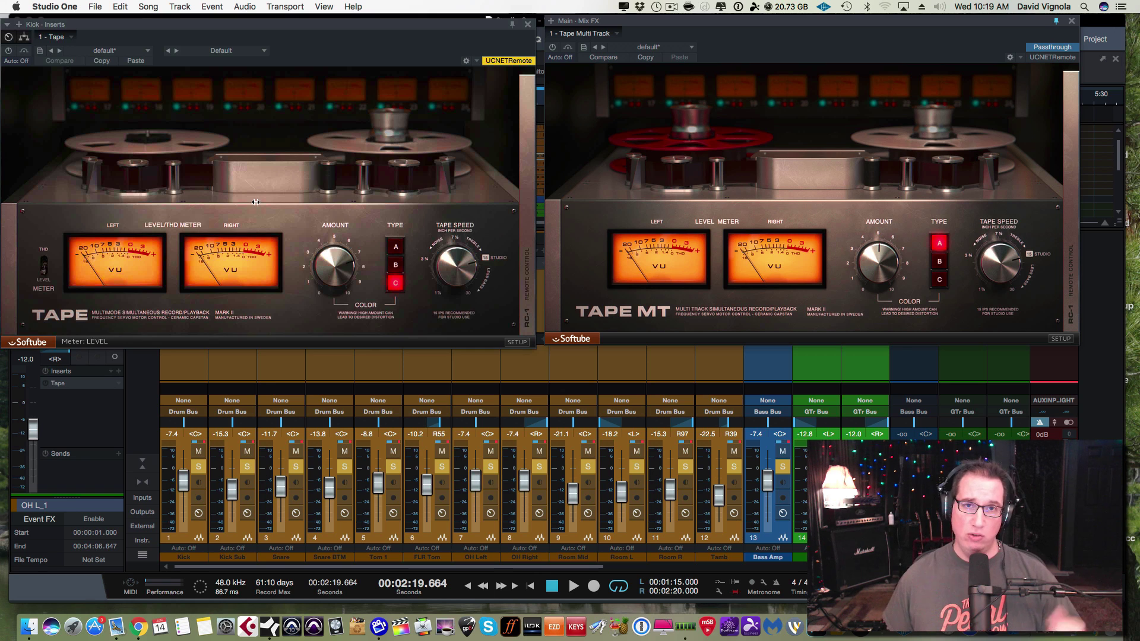
left_click_drag(297, 26, 296, 21)
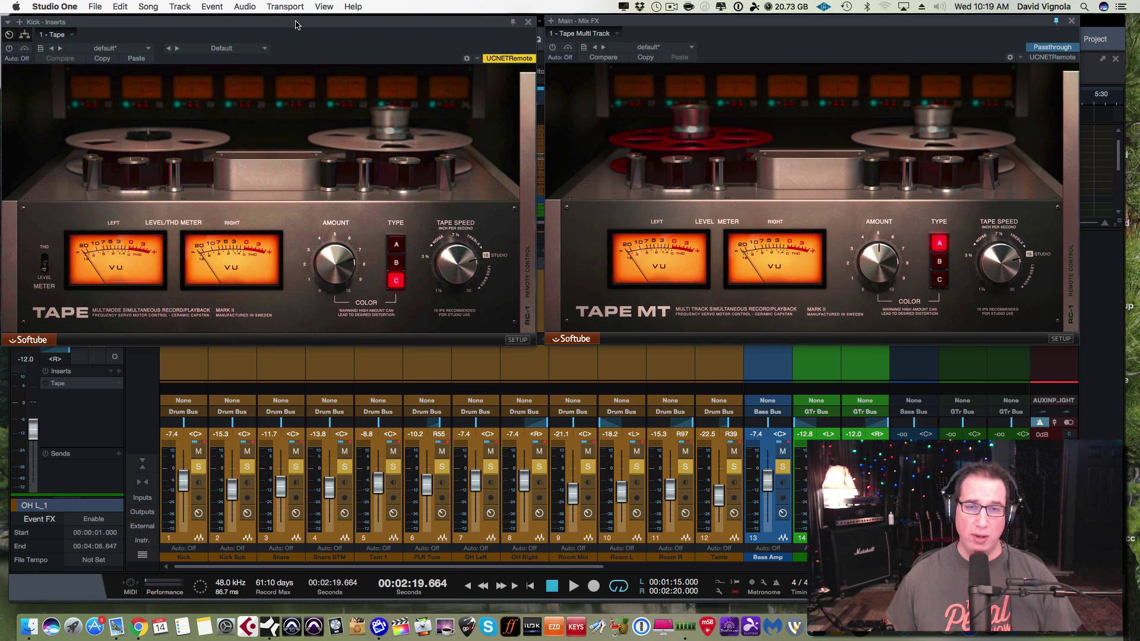
left_click_drag(705, 27, 704, 28)
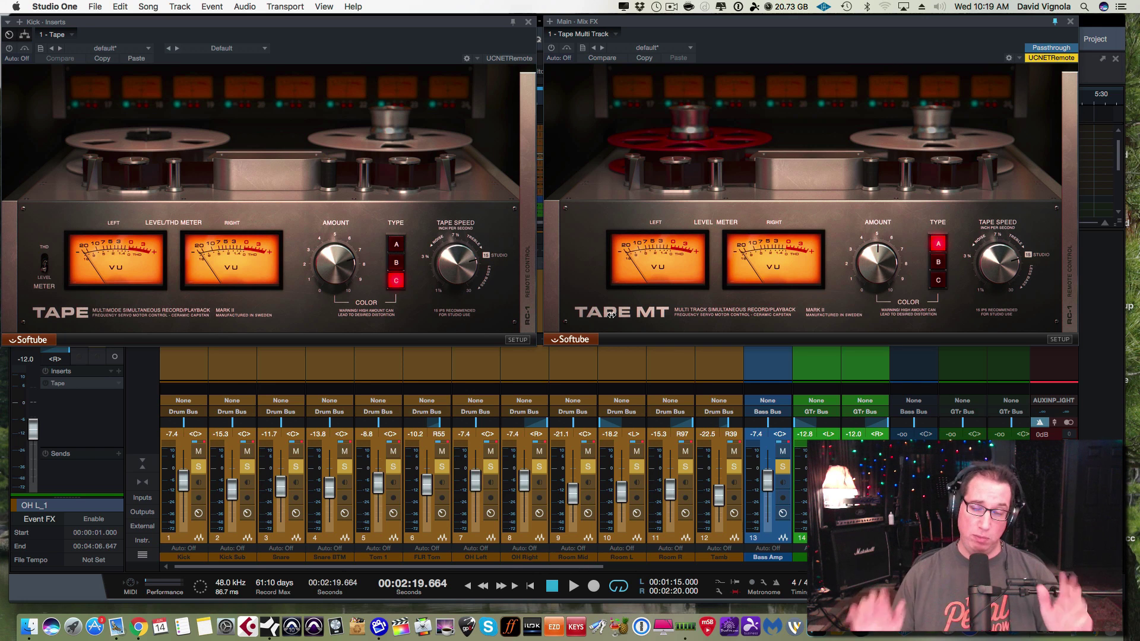
Close the Tape Multi Track window and move the Kick channel's Tape window to the middle of the screen
left_click(1070, 22)
left_click_drag(407, 25, 657, 62)
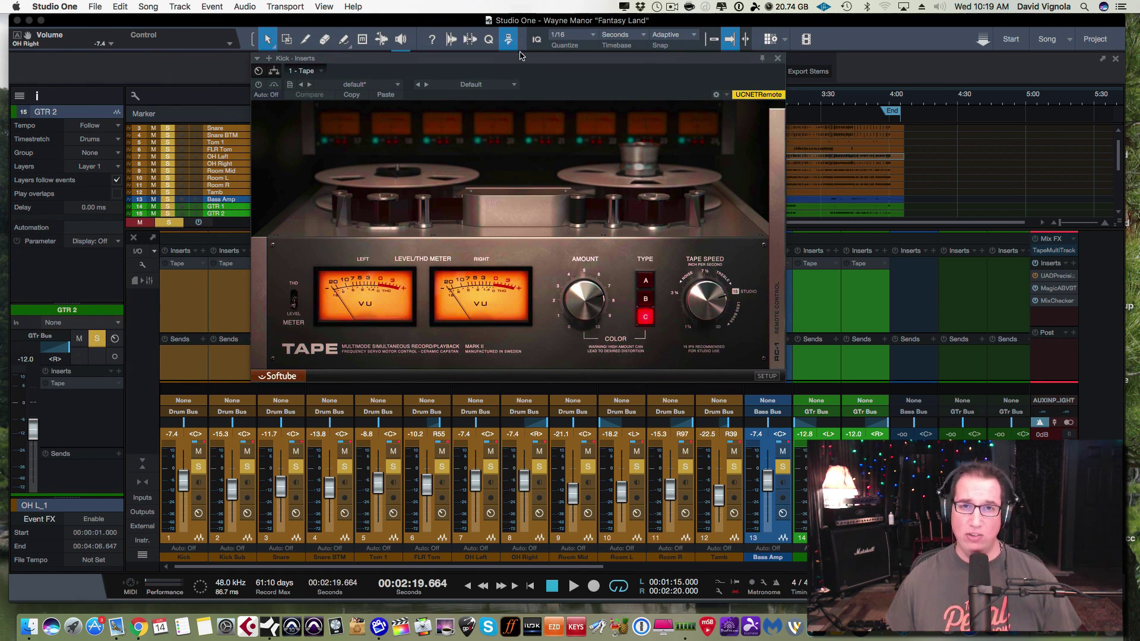
left_click_drag(519, 60, 522, 62)
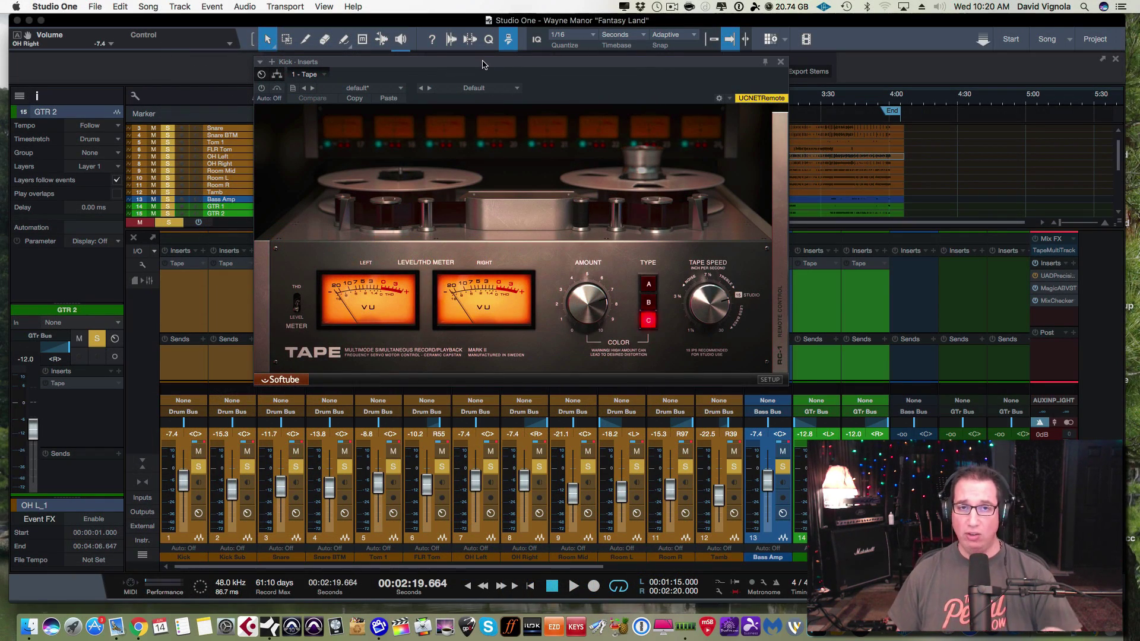
left_click_drag(483, 64, 473, 61)
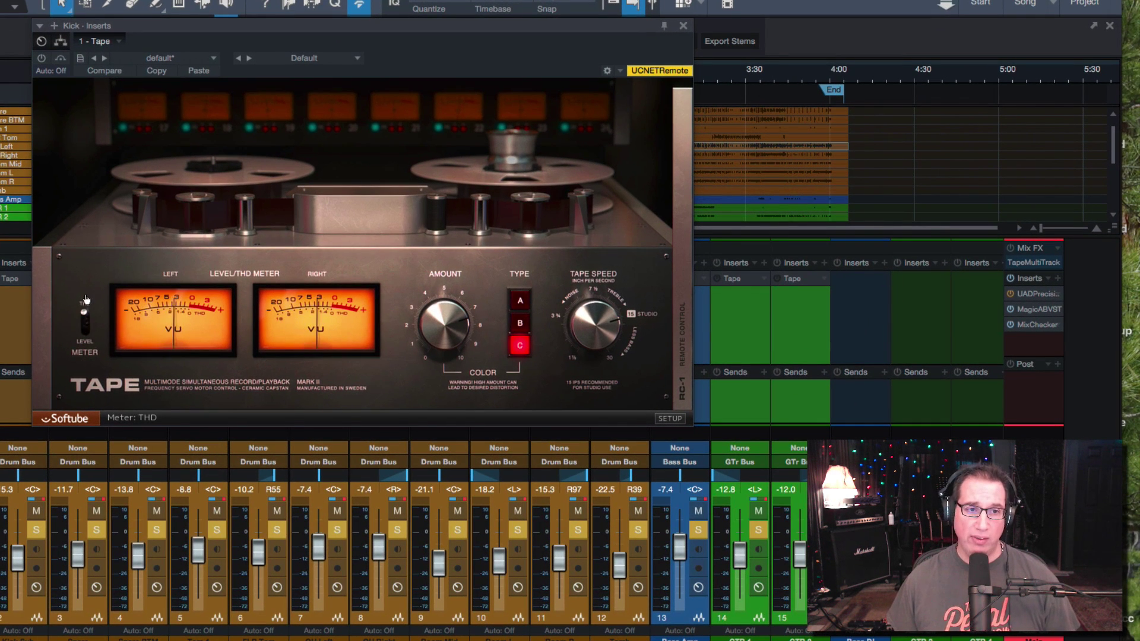
Switch the Kick Tape plug-in's meter between THD and LEVEL modes, and leave it on LEVEL
left_click(85, 325)
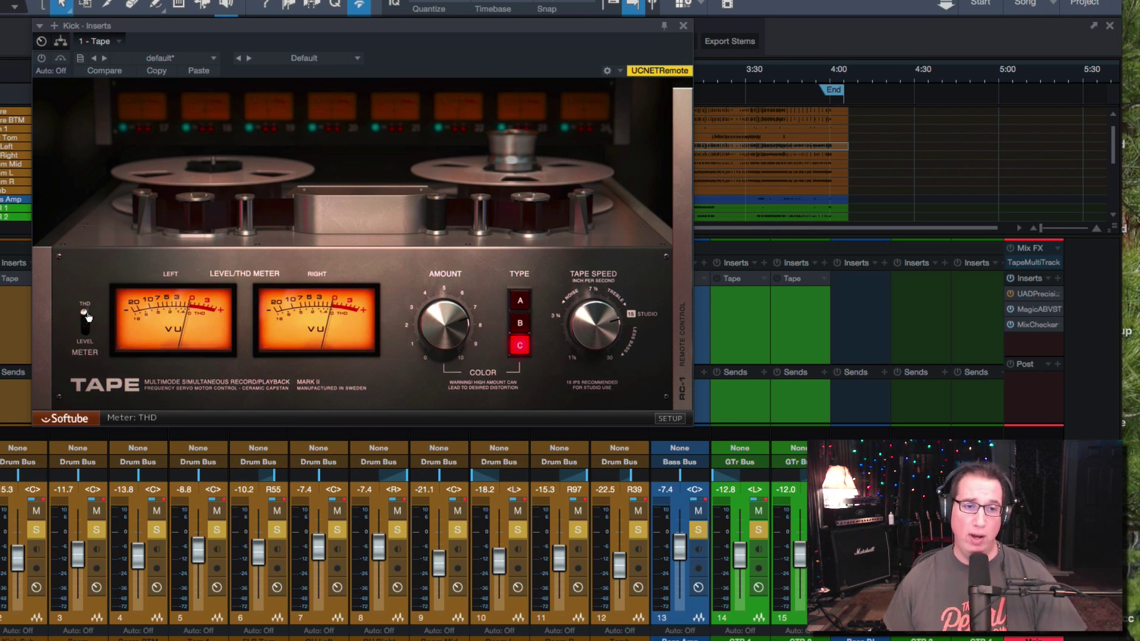
left_click(85, 319)
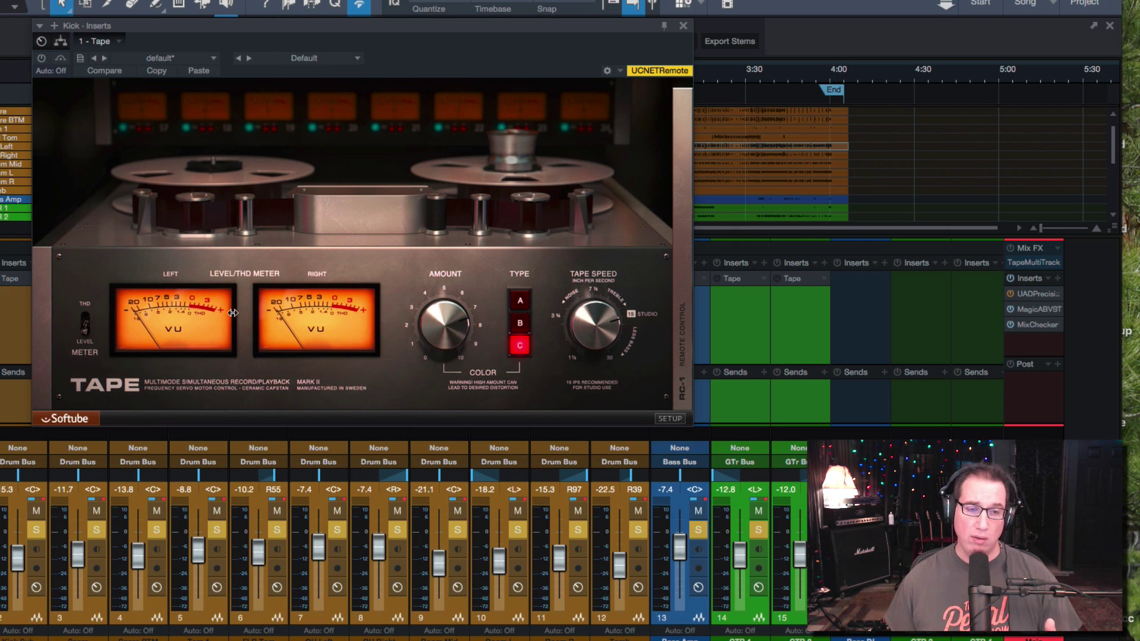
left_click(85, 320)
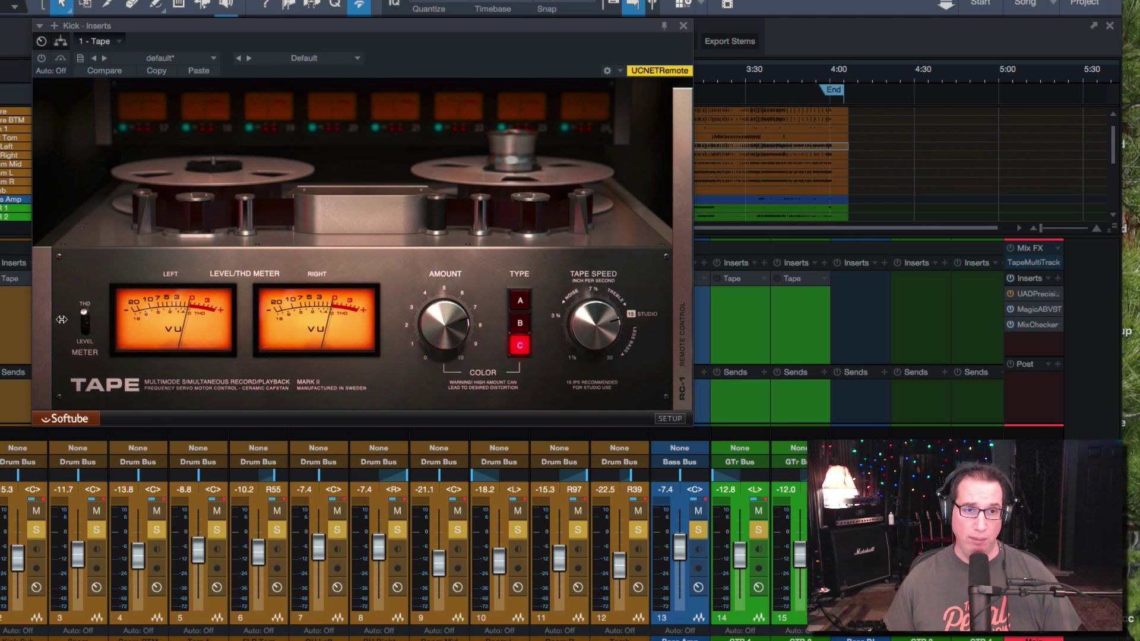
left_click(85, 321)
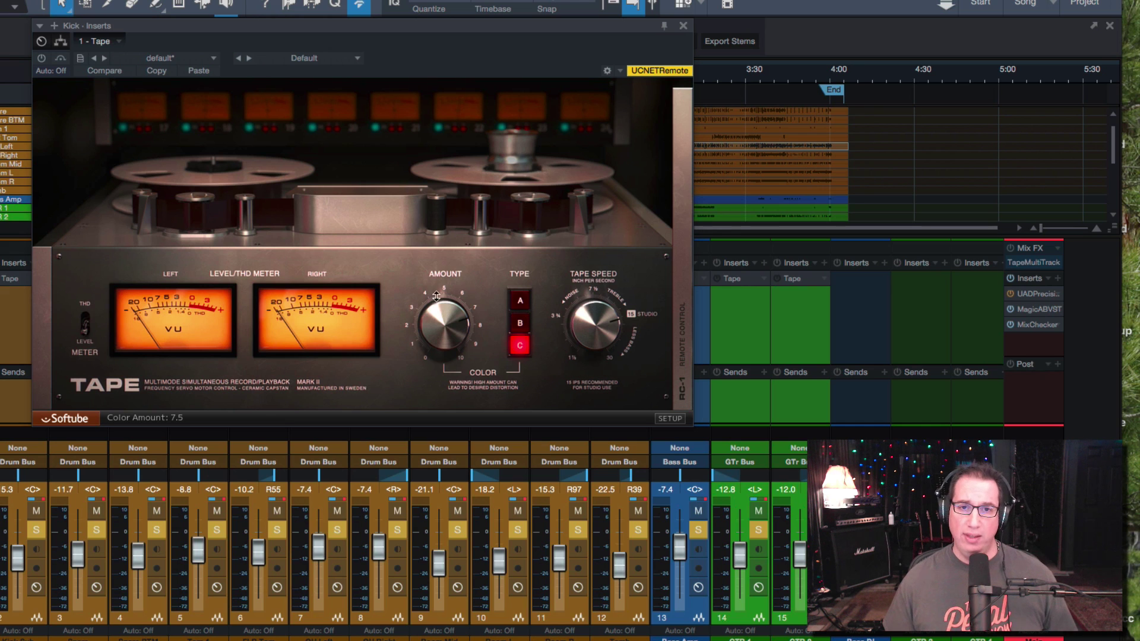
Sweep the Tape plug-in's color amount through its low and high range, and set it to 4.0
left_click_drag(441, 330, 428, 431)
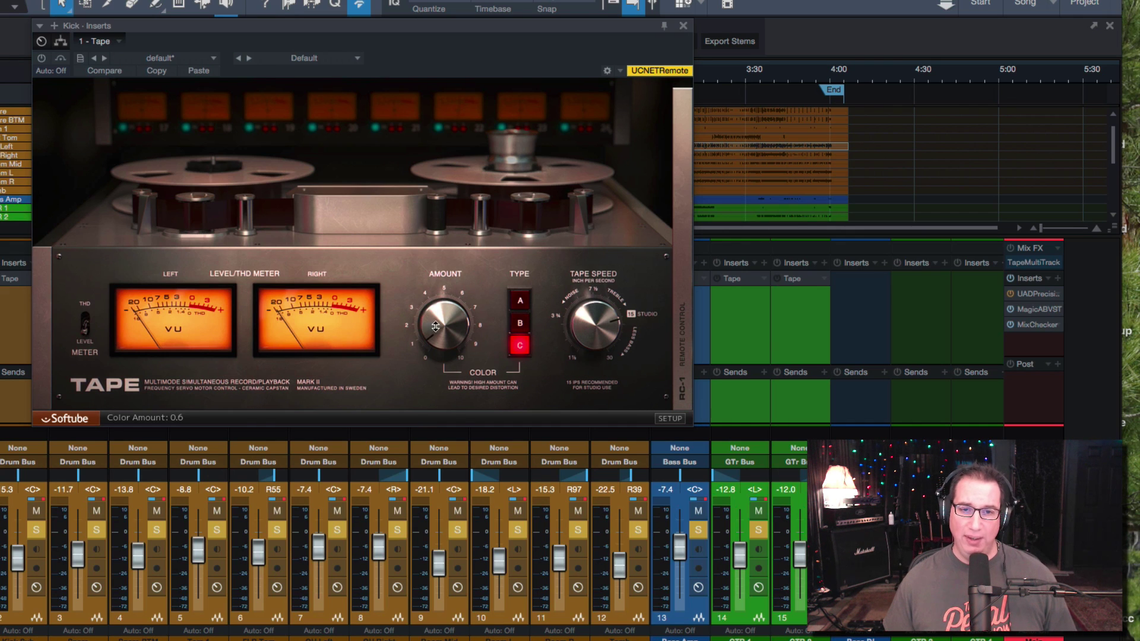
left_click_drag(436, 326, 437, 289)
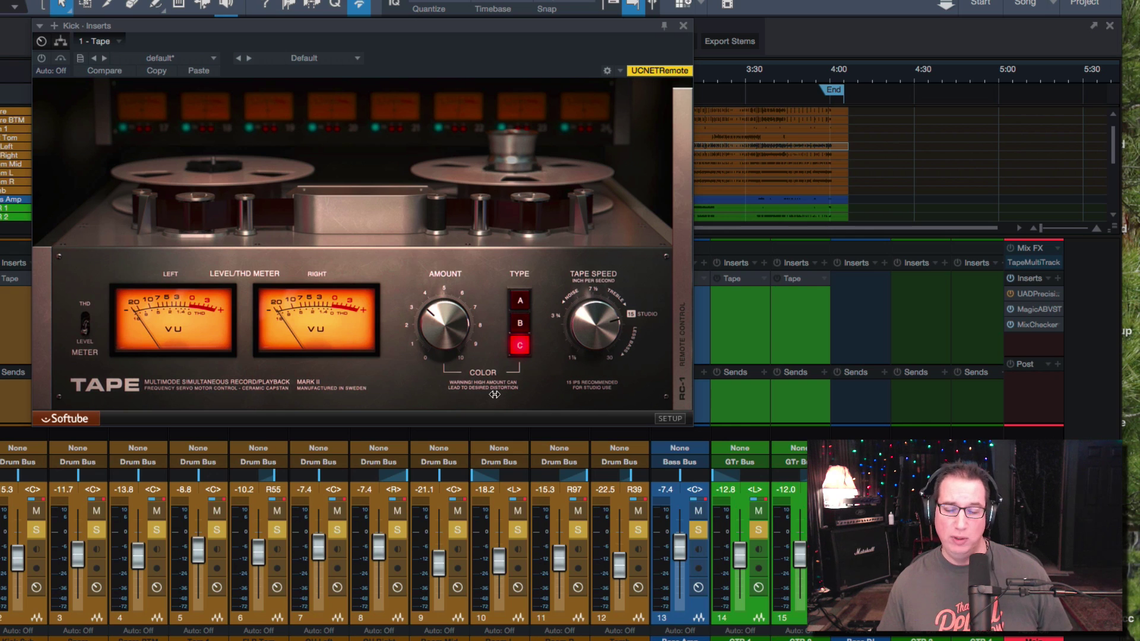
mouse_move(445, 330)
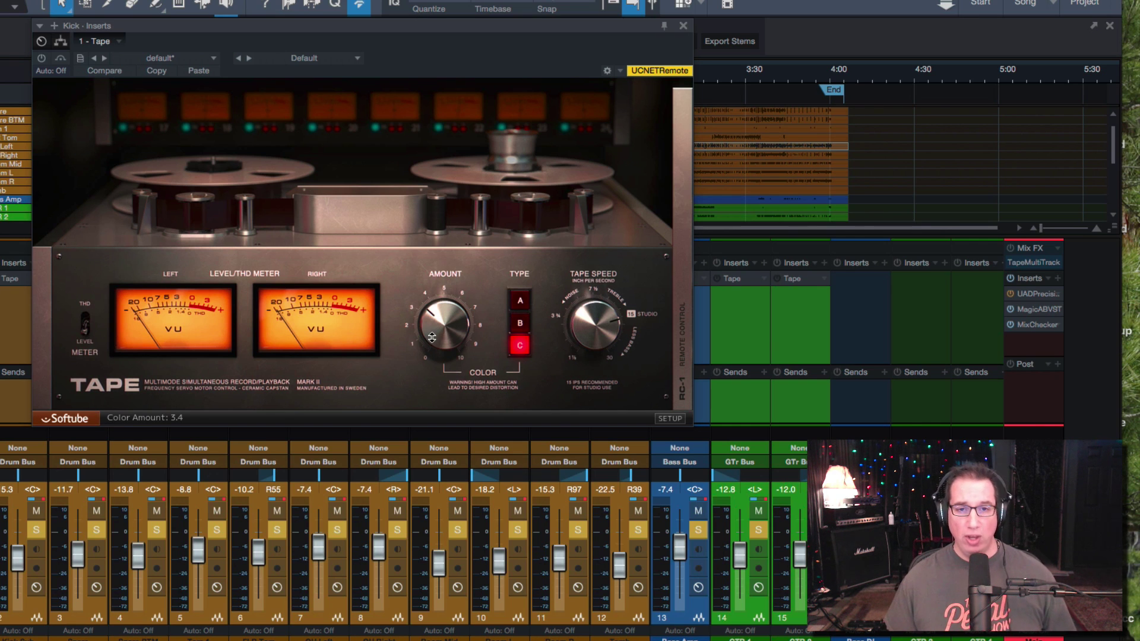
left_click_drag(432, 337, 449, 263)
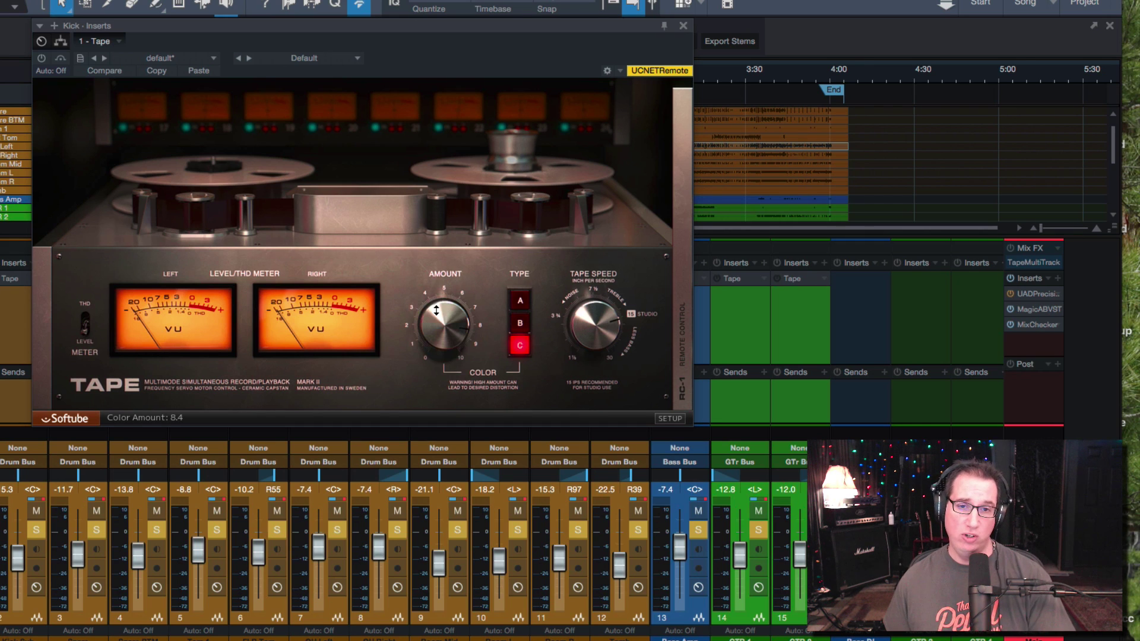
left_click_drag(439, 311, 429, 375)
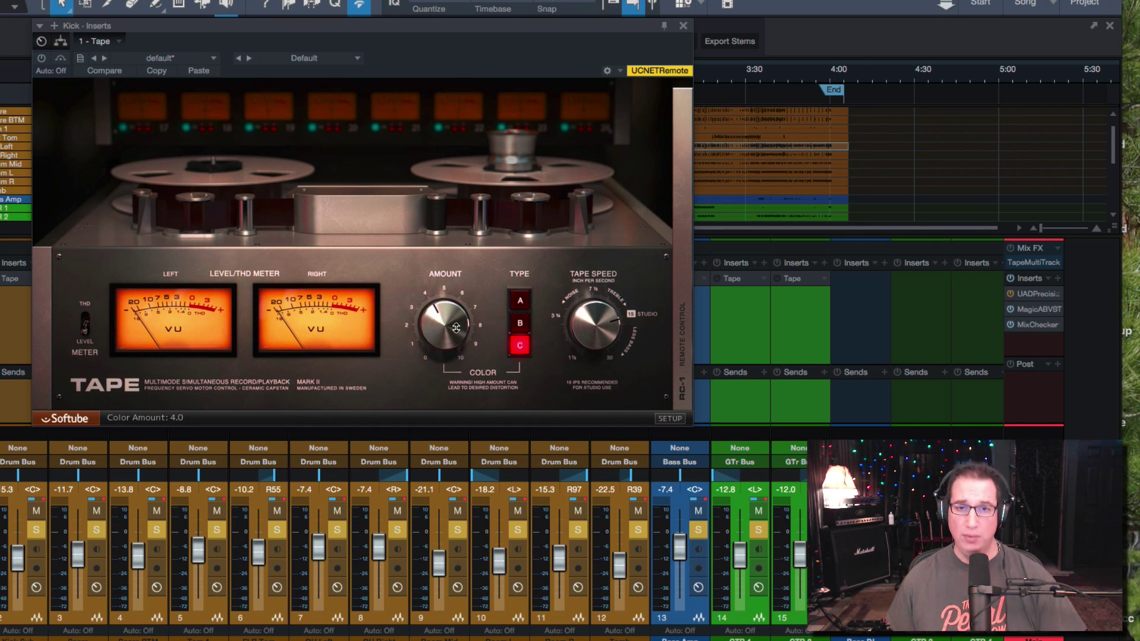
Cycle through color types A, B and C on the Kick Tape plug-in, and leave type A selected
left_click(519, 301)
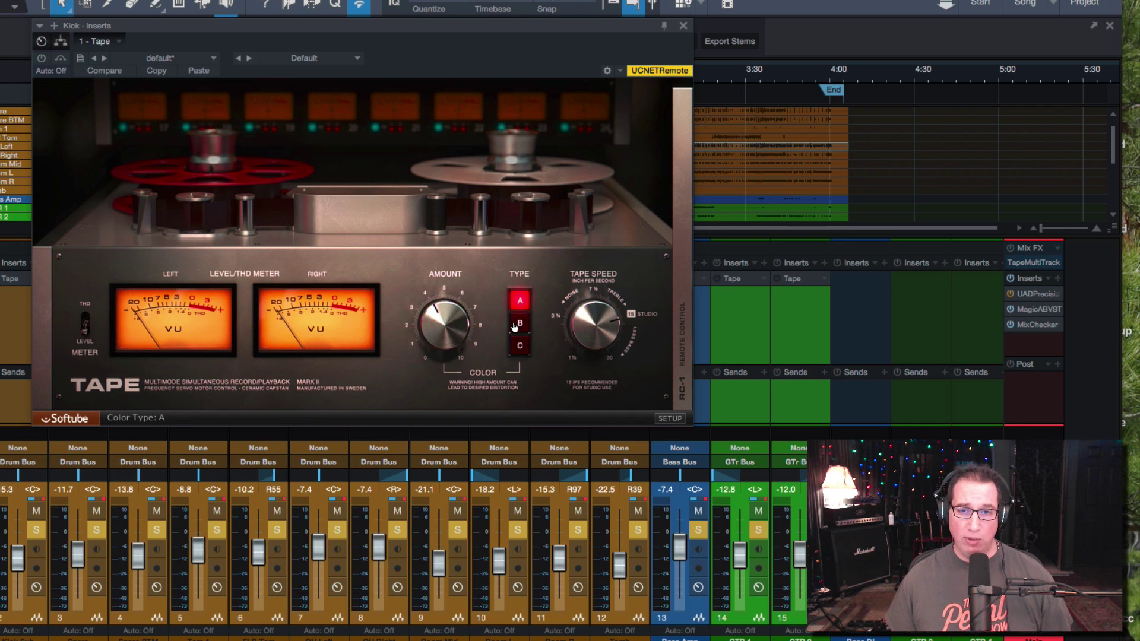
left_click(515, 324)
left_click(517, 346)
left_click(521, 302)
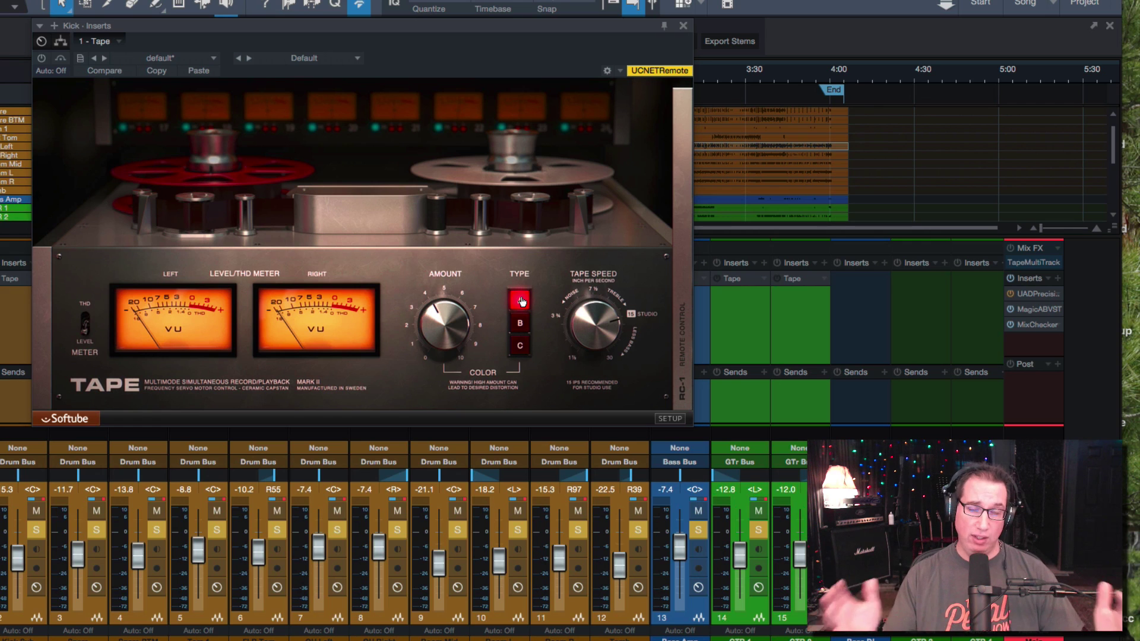
left_click(521, 331)
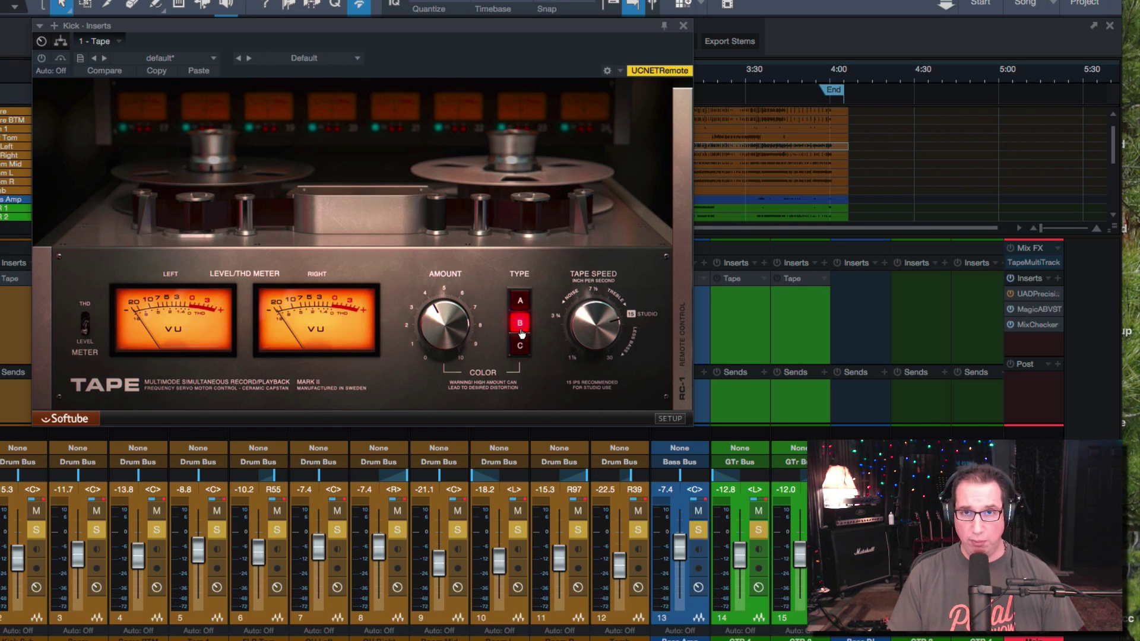
left_click(522, 348)
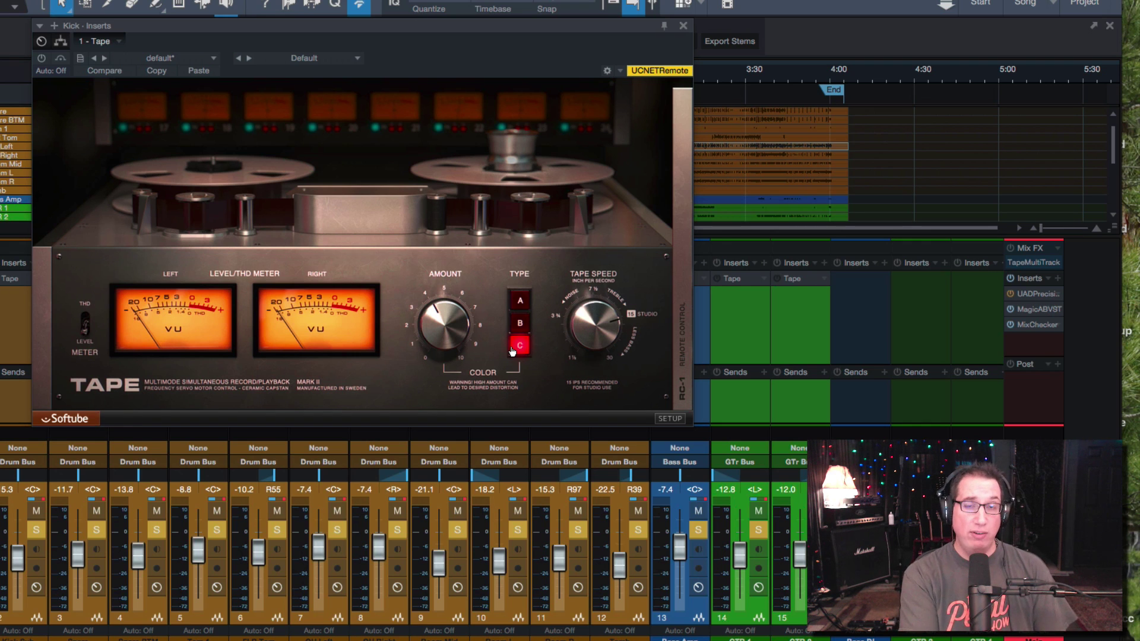
scroll(513, 351, "up", 2)
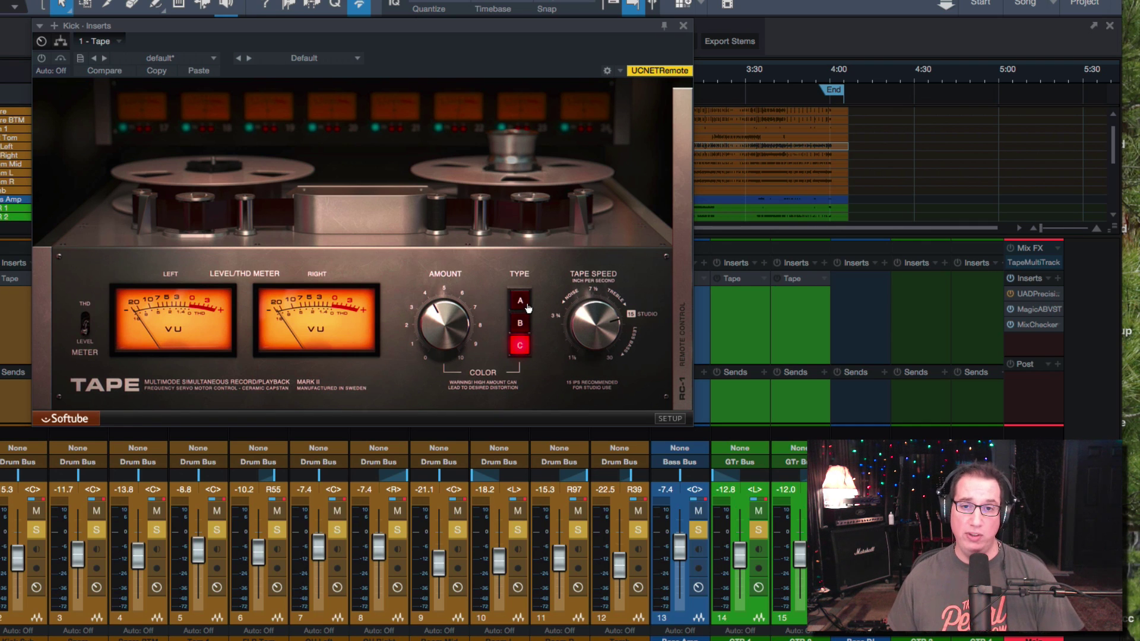
scroll(518, 348, "down", 2)
scroll(521, 344, "up", 1)
left_click(521, 344)
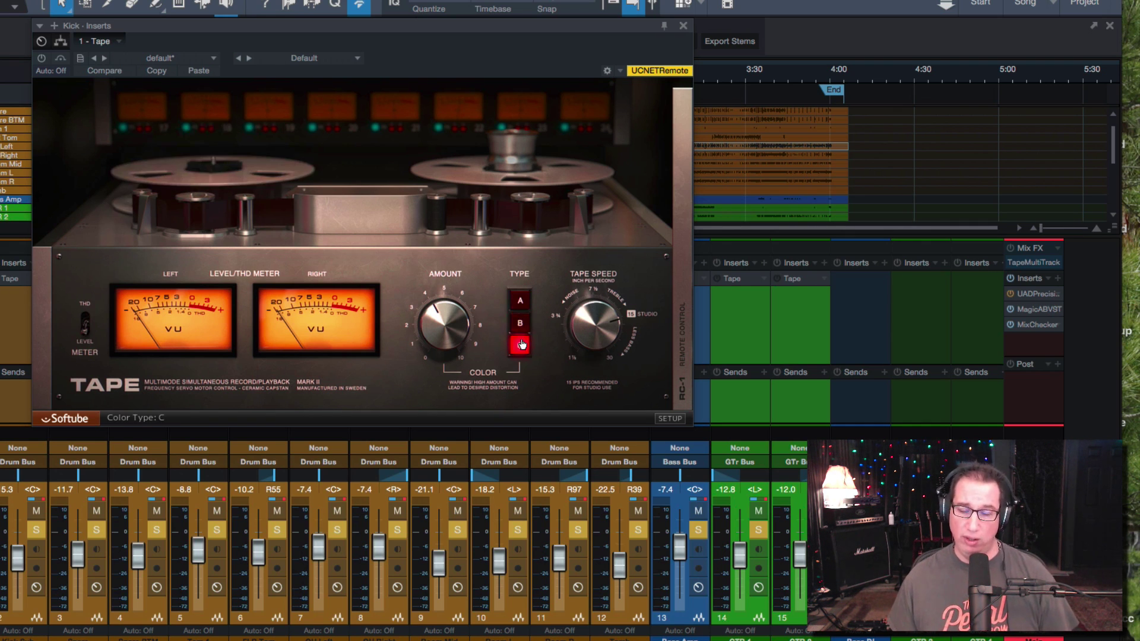
left_click(522, 302)
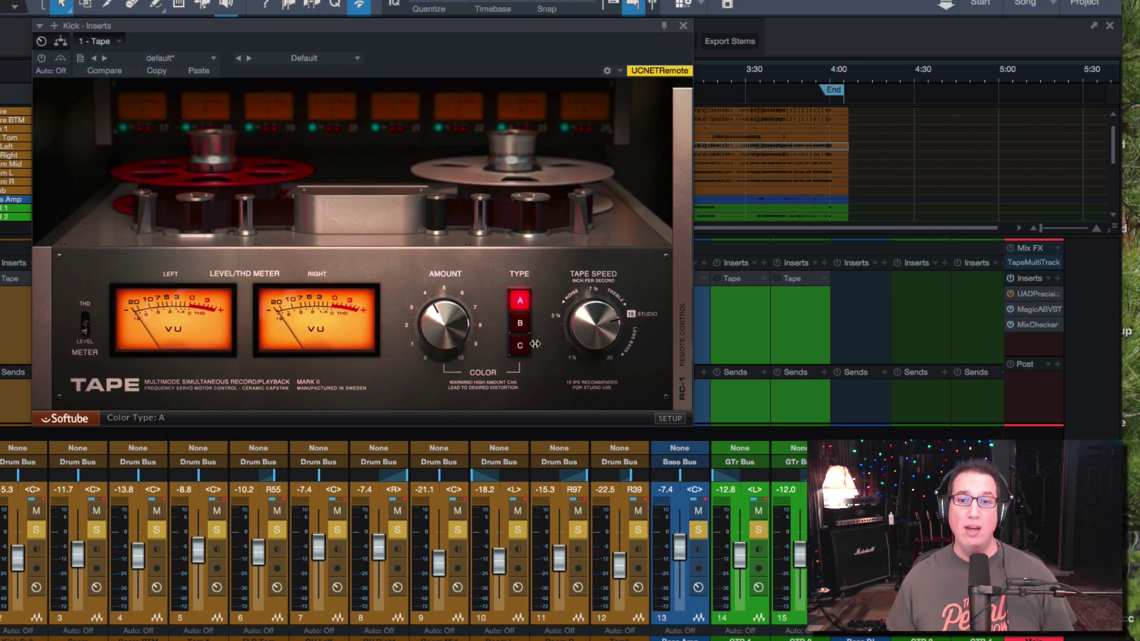
Try Tape speeds including 1 7/8 and 7 1/2 IPS, return the speed to 15 IPS, and dismiss the e-mail notification
left_click(606, 333)
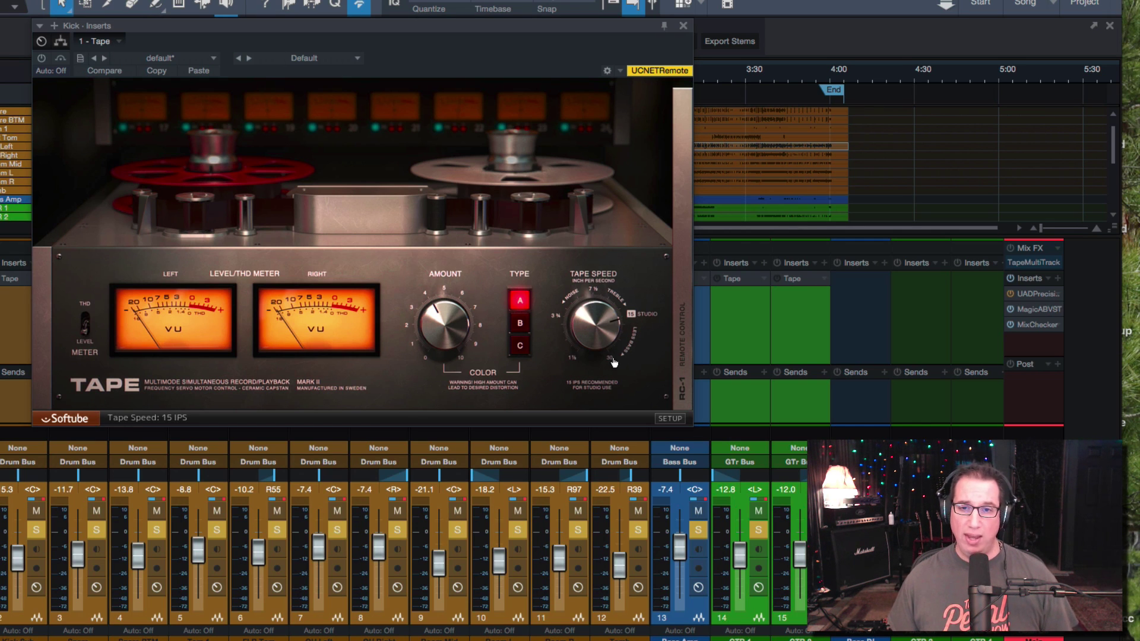
left_click_drag(606, 336, 588, 419)
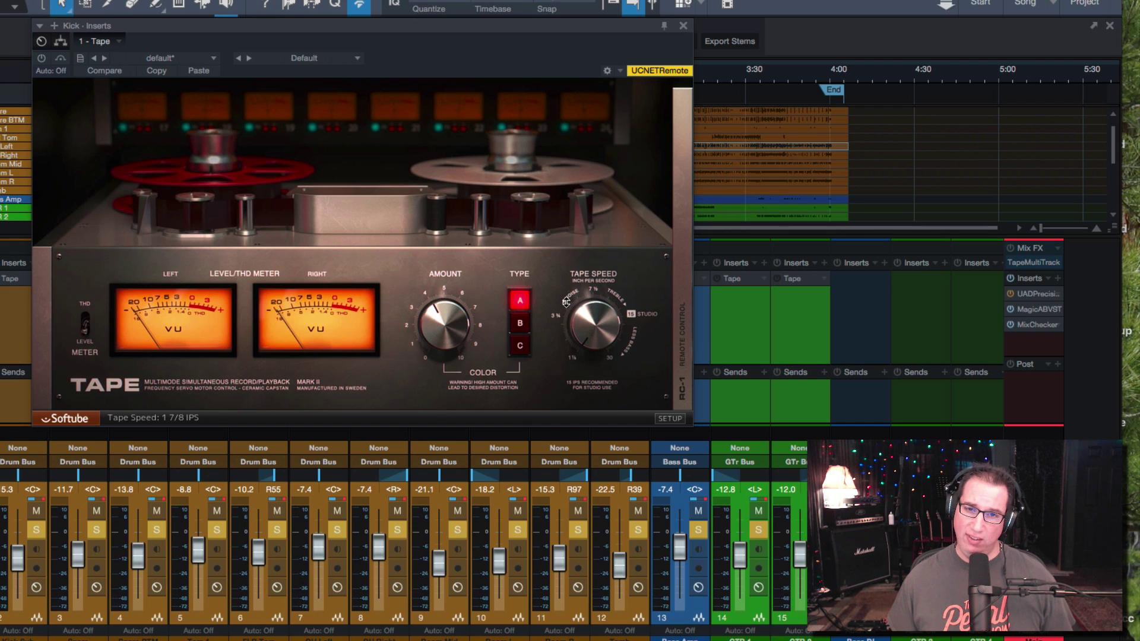
left_click_drag(567, 302, 594, 253)
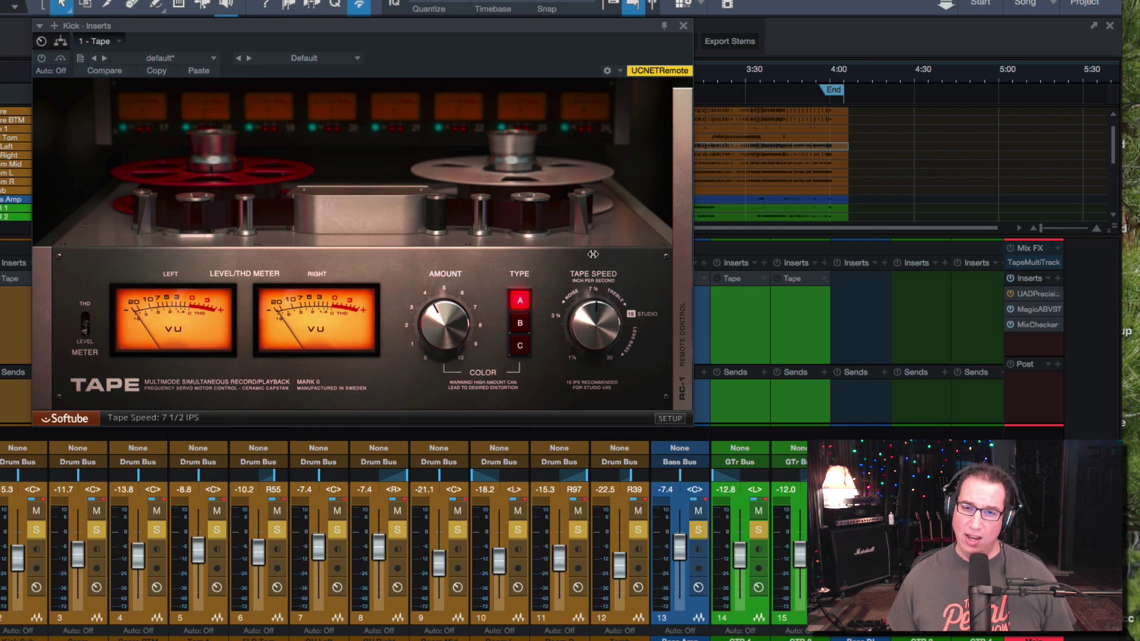
left_click_drag(593, 313, 593, 269)
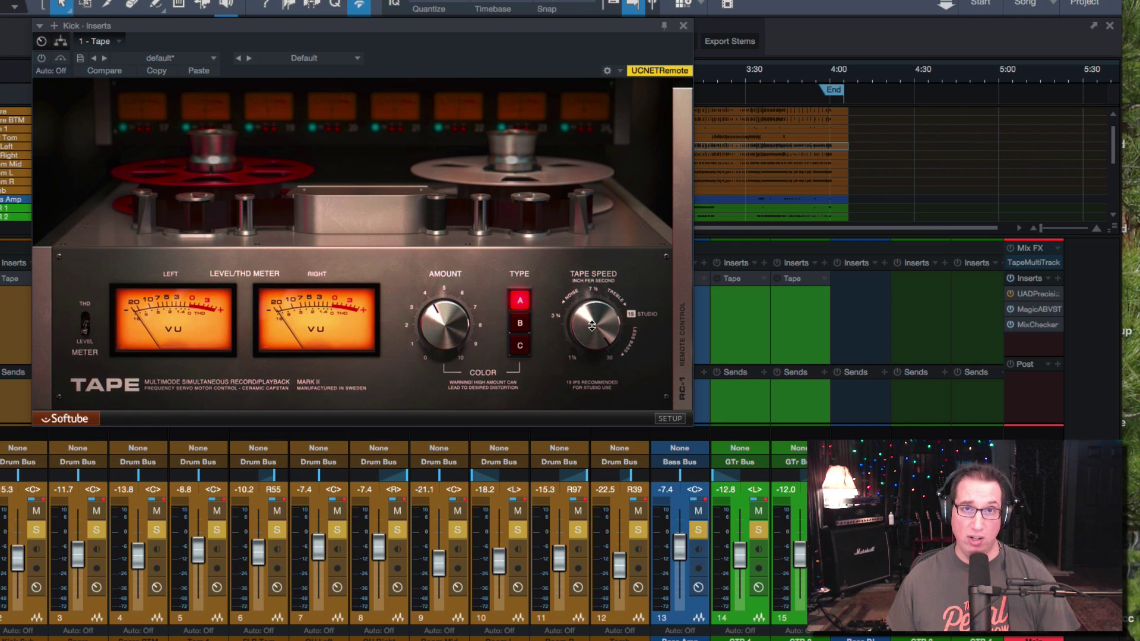
left_click_drag(592, 326, 586, 361)
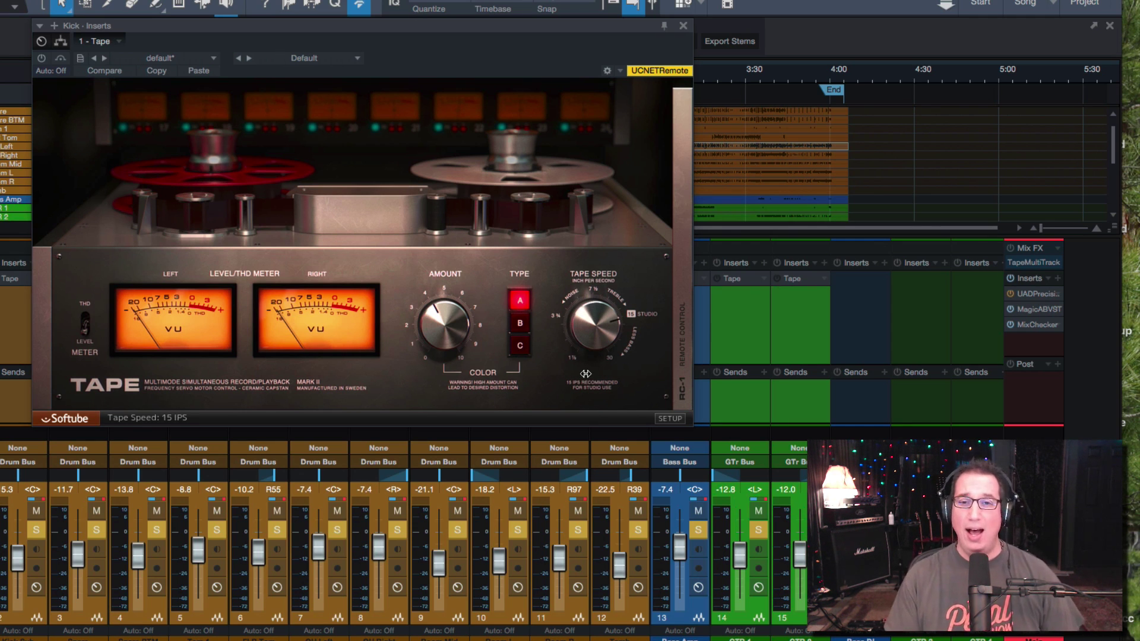
mouse_move(585, 327)
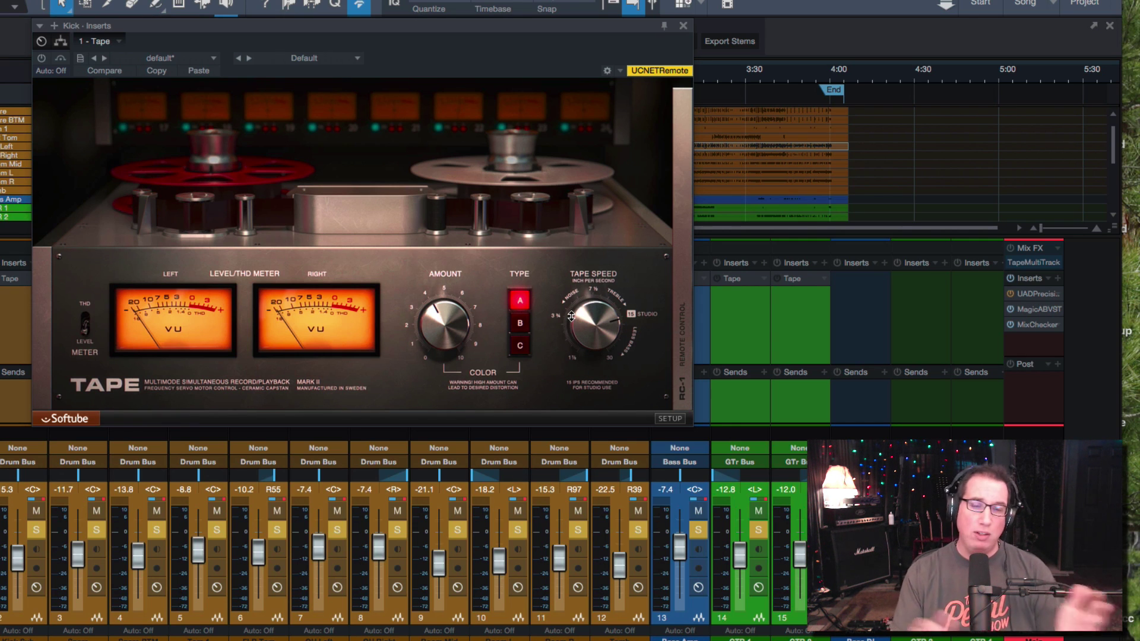
left_click_drag(571, 316, 597, 325)
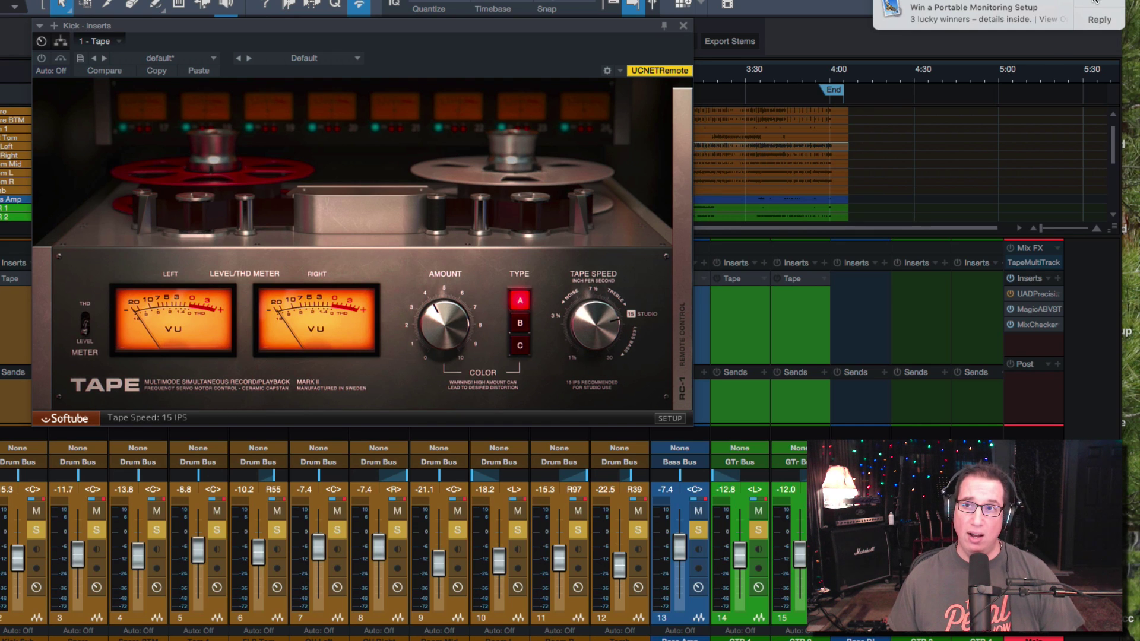
left_click(1096, 5)
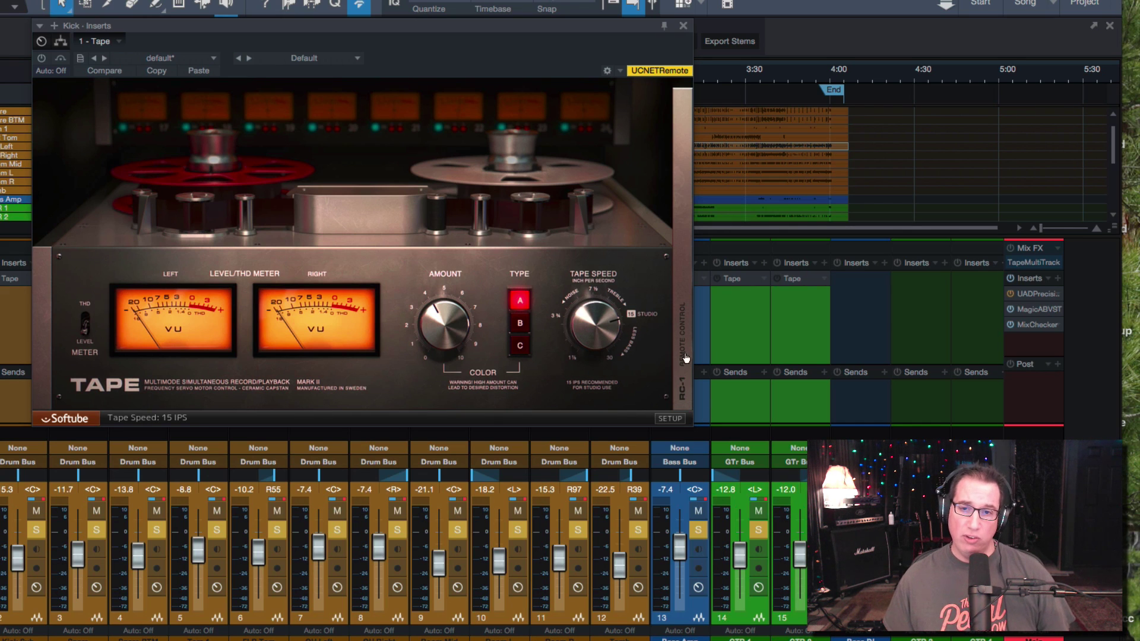
Open the Tape plug-in's RC-1 remote control section and set Dry/Wet to fully wet
left_click(682, 288)
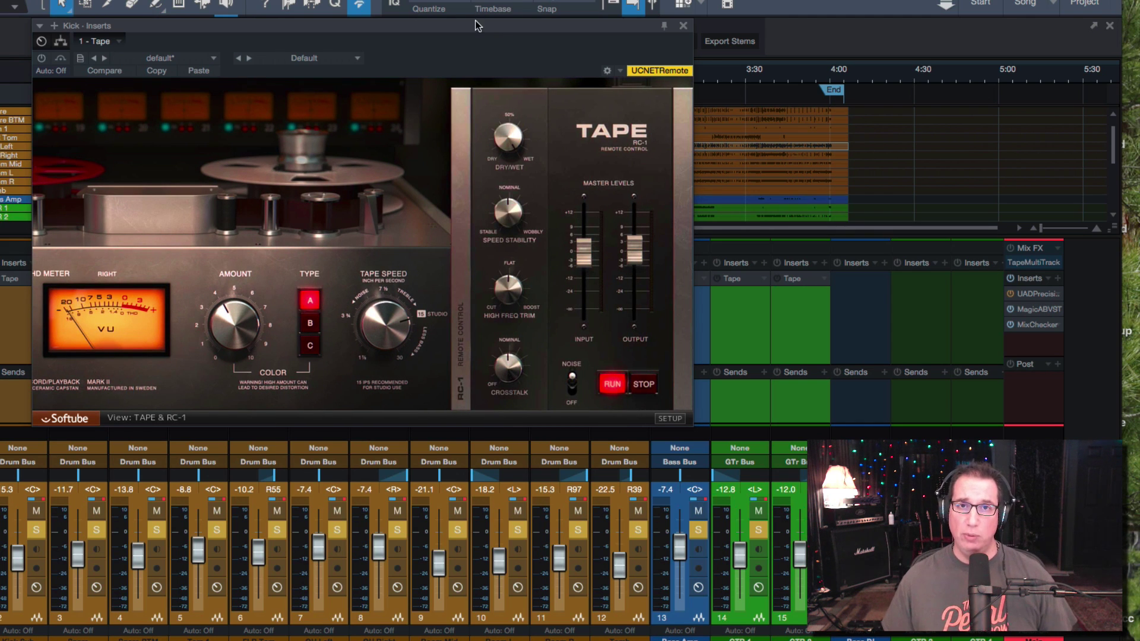
left_click_drag(463, 27, 440, 29)
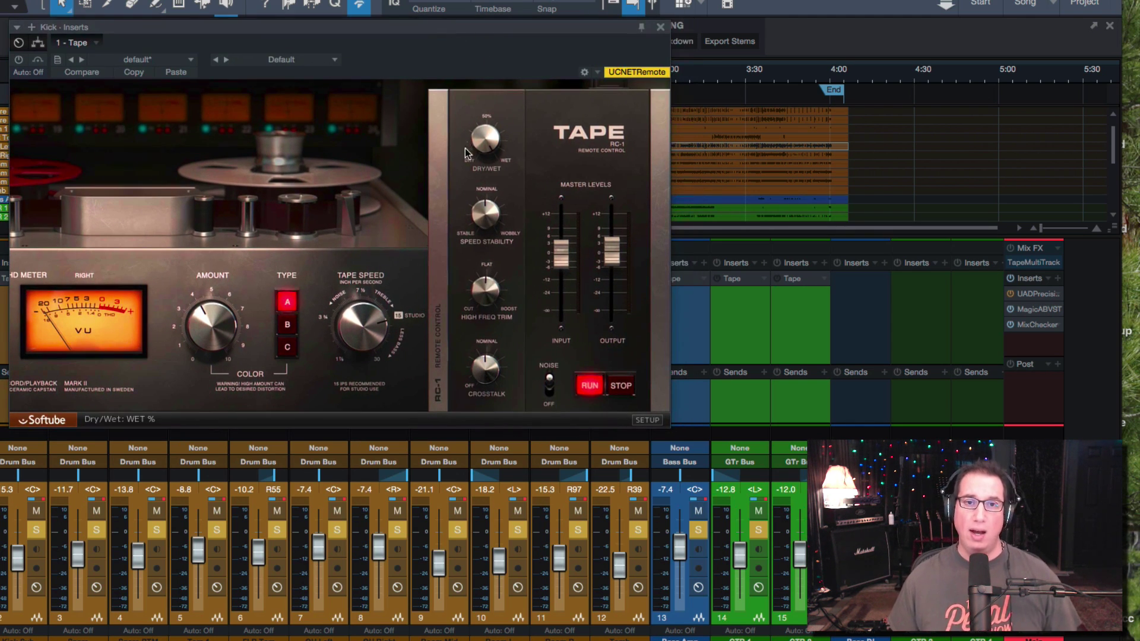
left_click_drag(483, 135, 487, 100)
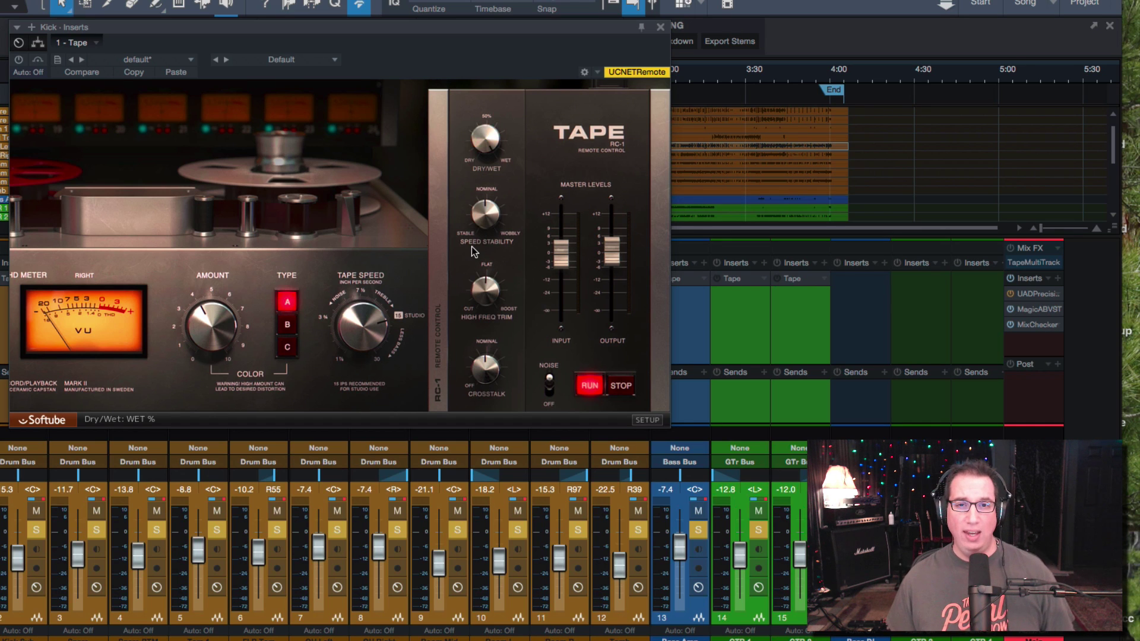
Sweep the RC-1 Speed Stability control between stable and wobbly, and return it to nominal
left_click_drag(486, 215, 471, 293)
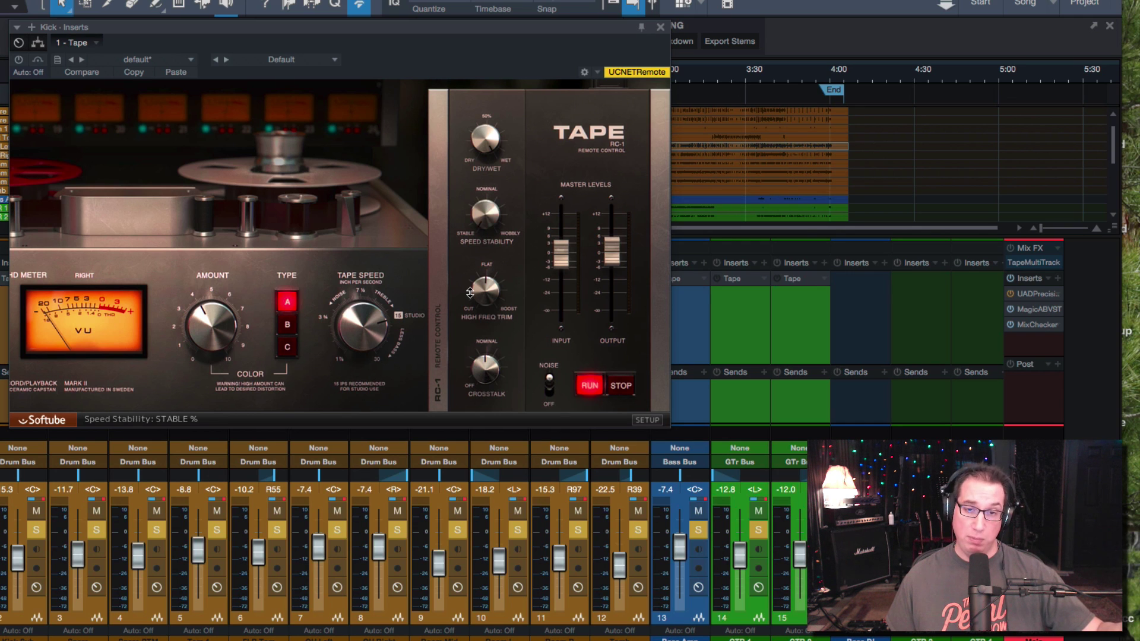
left_click_drag(470, 292, 485, 131)
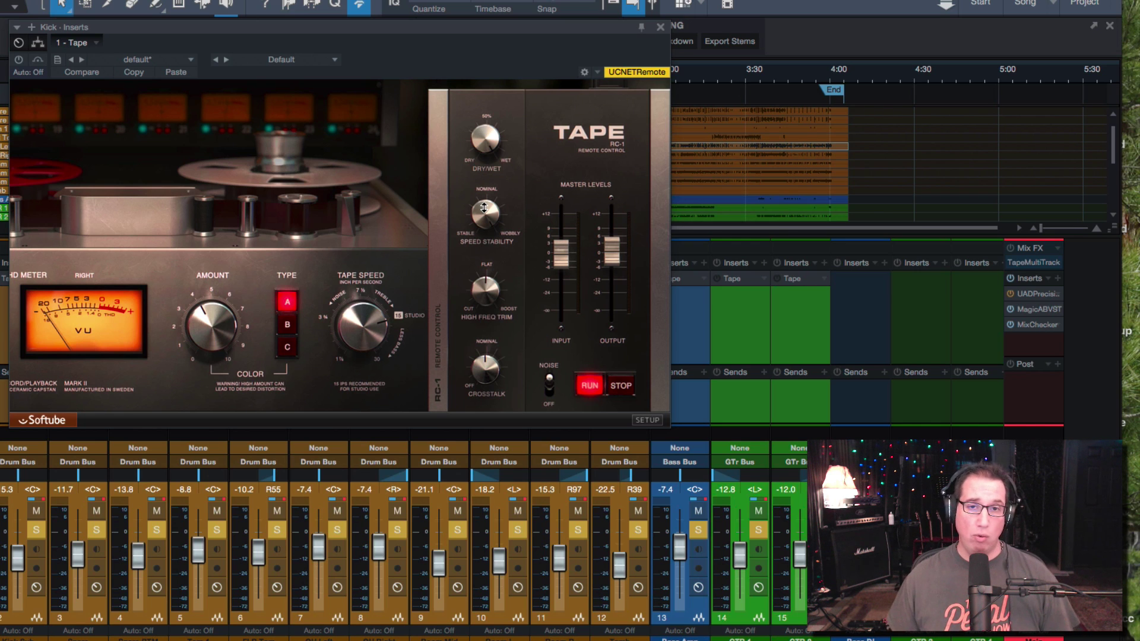
left_click_drag(484, 208, 482, 174)
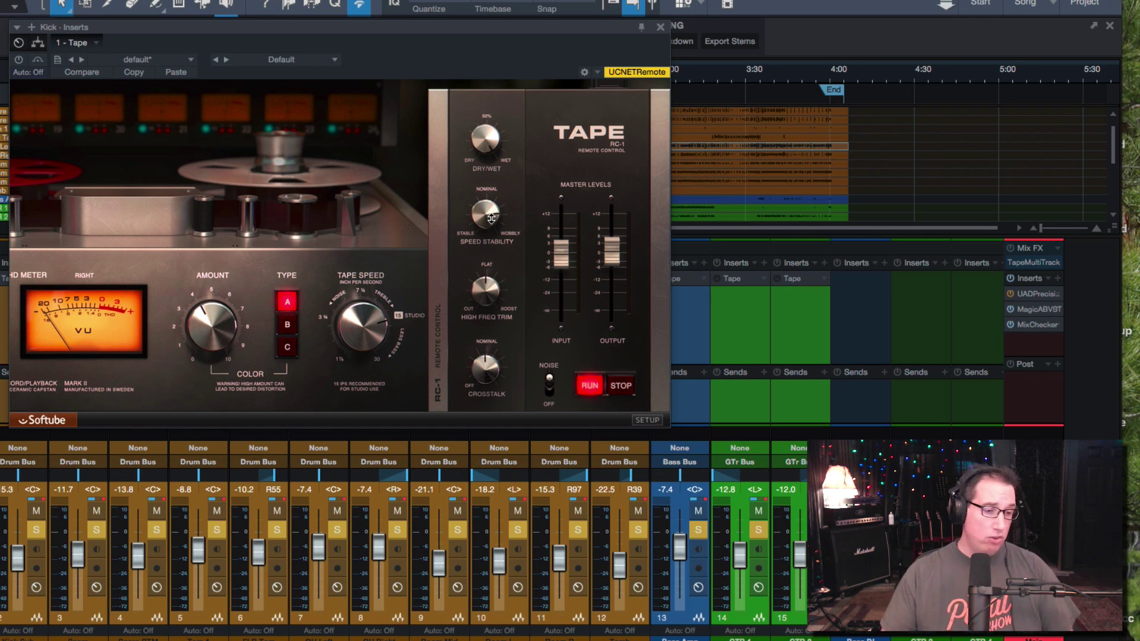
left_click_drag(492, 218, 485, 260)
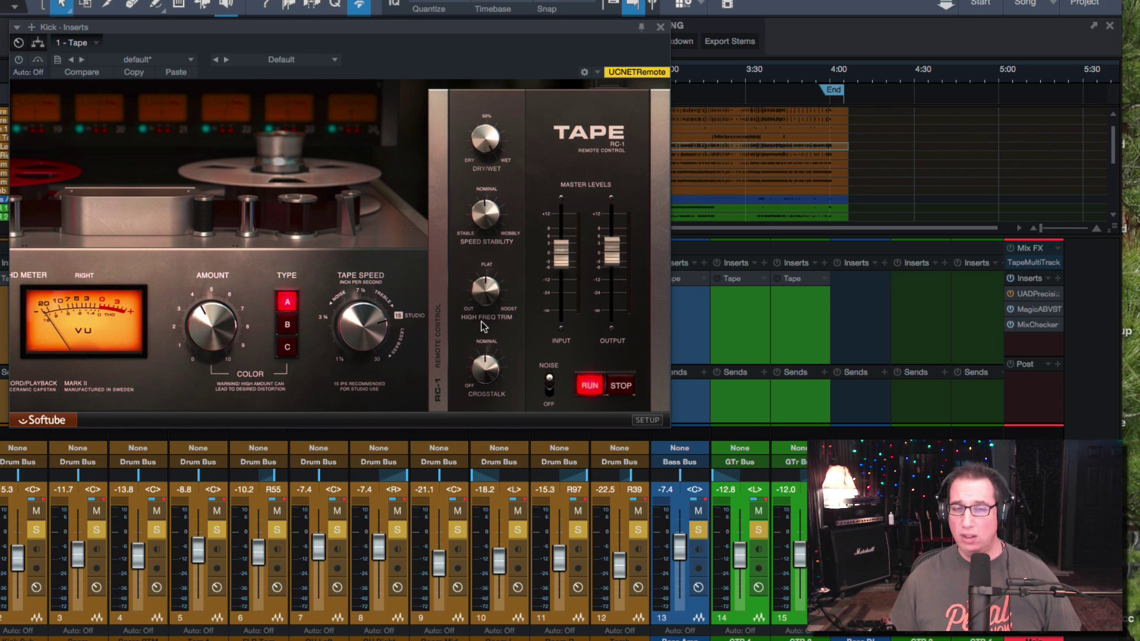
Sweep High Freq Trim between cut and boost, and return it close to flat at 0.2
mouse_move(487, 297)
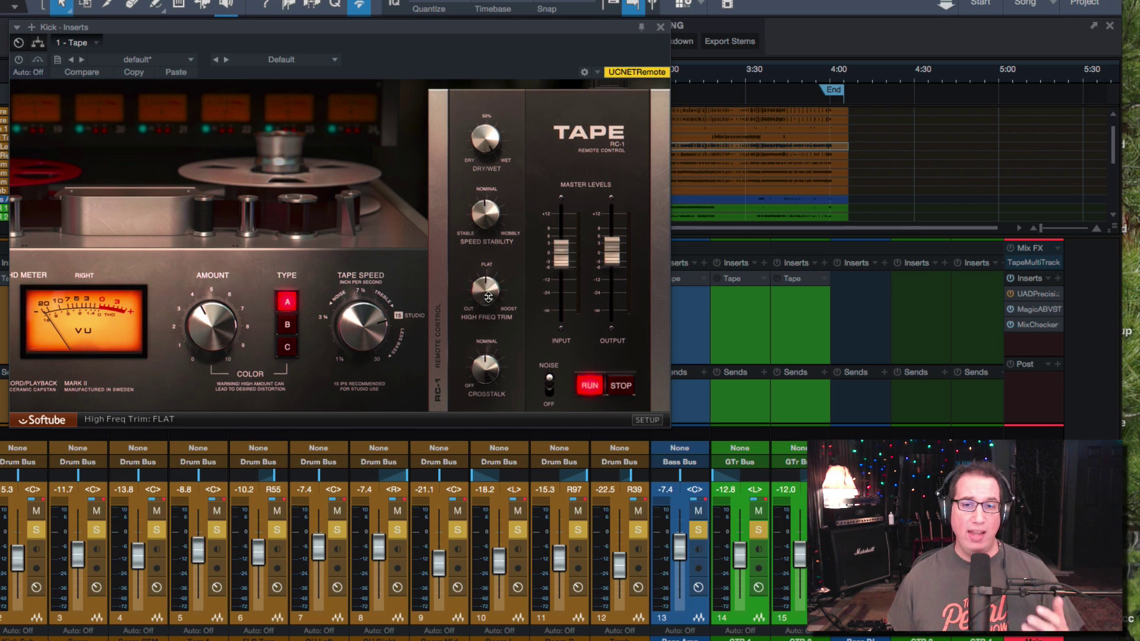
left_click_drag(488, 296, 491, 324)
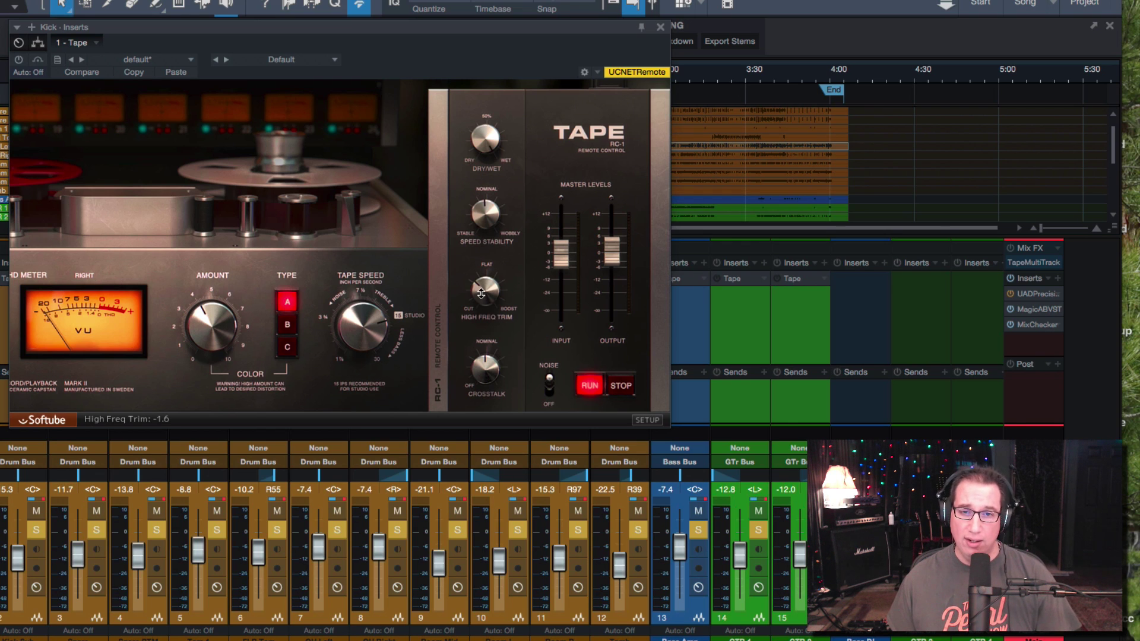
left_click_drag(481, 293, 481, 291)
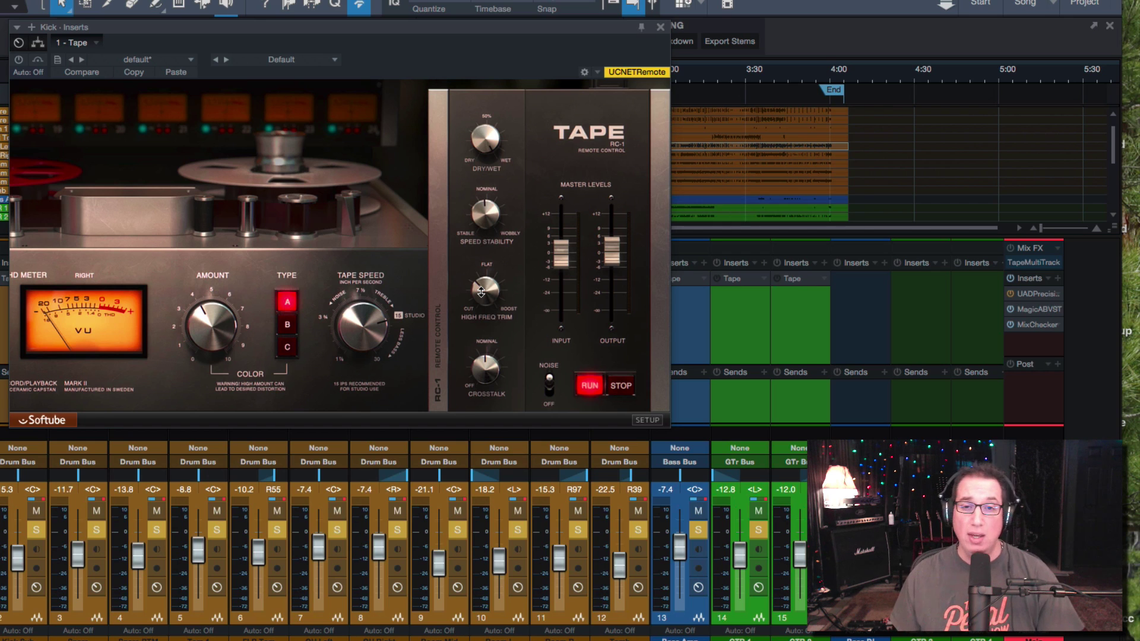
left_click_drag(481, 291, 485, 338)
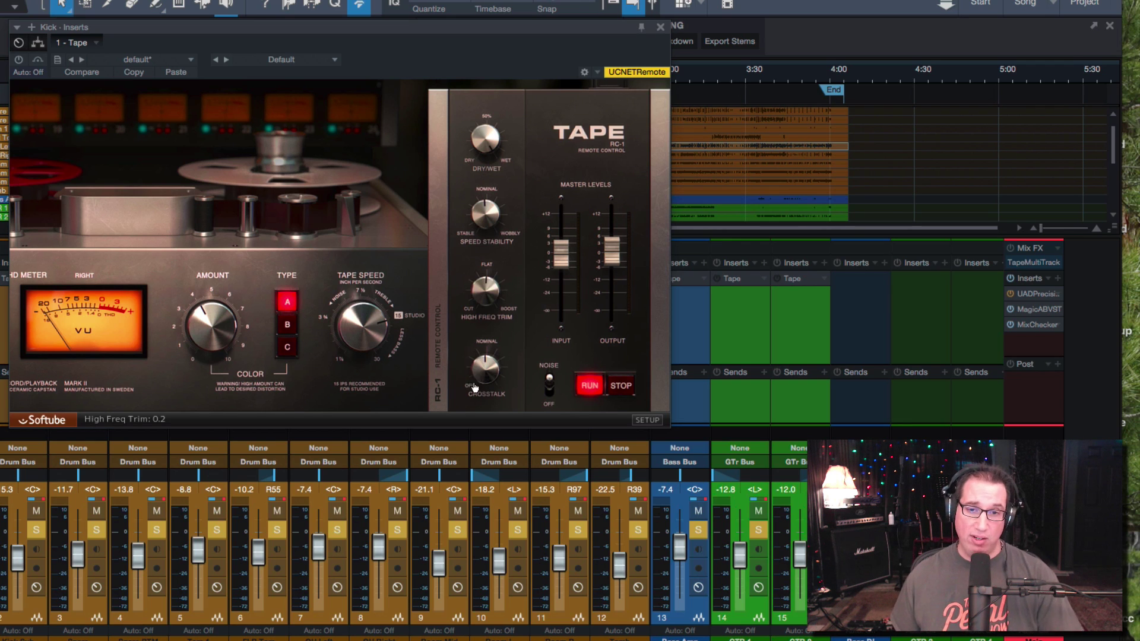
Try lower Crosstalk amounts on the remote control, including 47.5% and 16.5%, and return it to nominal
mouse_move(476, 386)
left_mouse_down()
mouse_move(477, 417)
mouse_move(481, 365)
left_mouse_up()
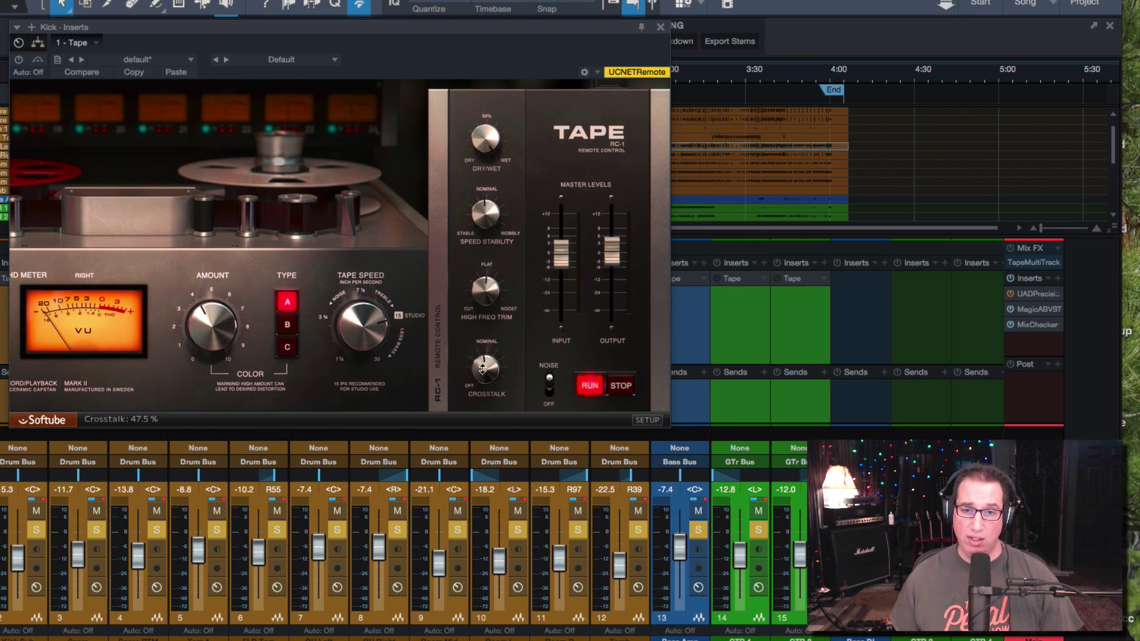
mouse_move(483, 369)
left_mouse_down()
mouse_move(474, 428)
mouse_move(476, 359)
left_mouse_up()
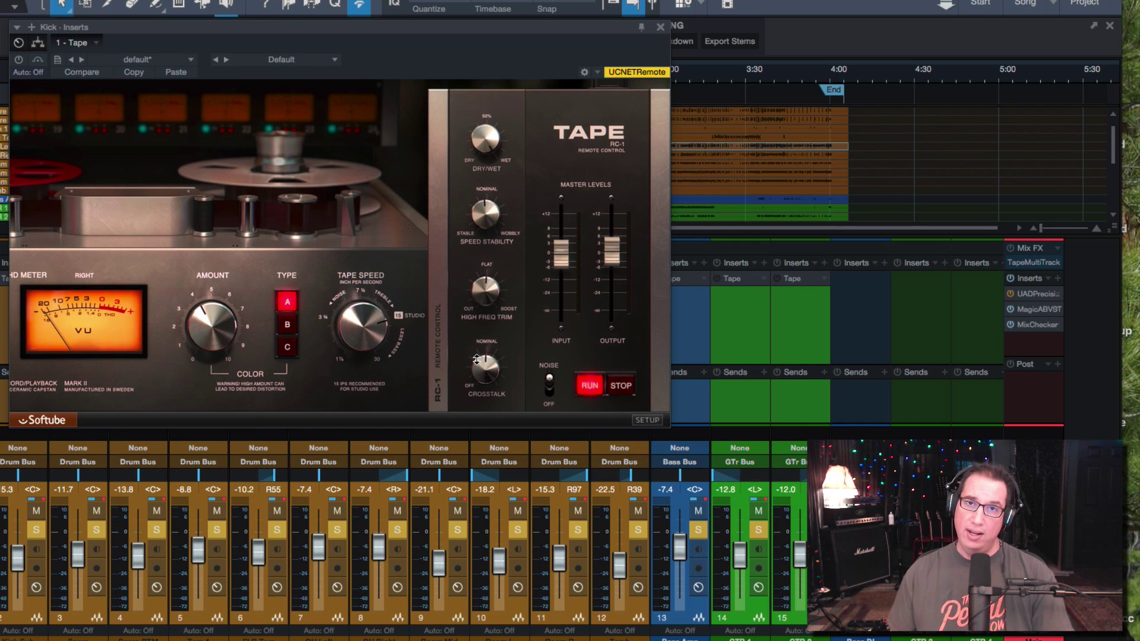
mouse_move(478, 361)
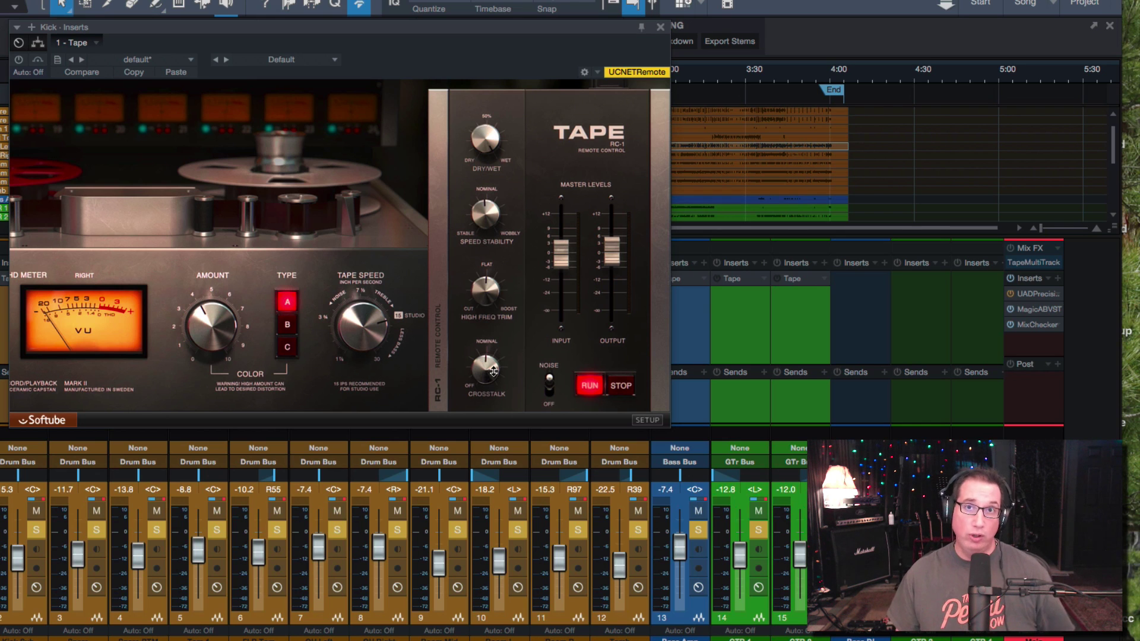
mouse_move(493, 366)
left_mouse_down()
mouse_move(499, 331)
mouse_move(494, 374)
mouse_move(496, 364)
left_mouse_up()
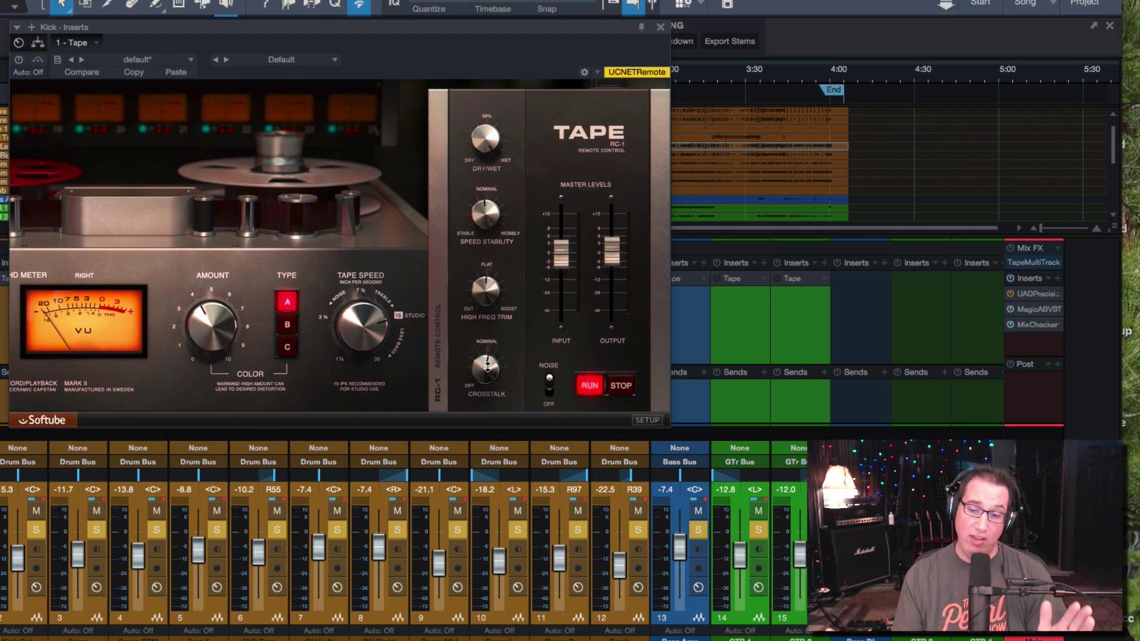
left_click_drag(488, 367, 477, 429)
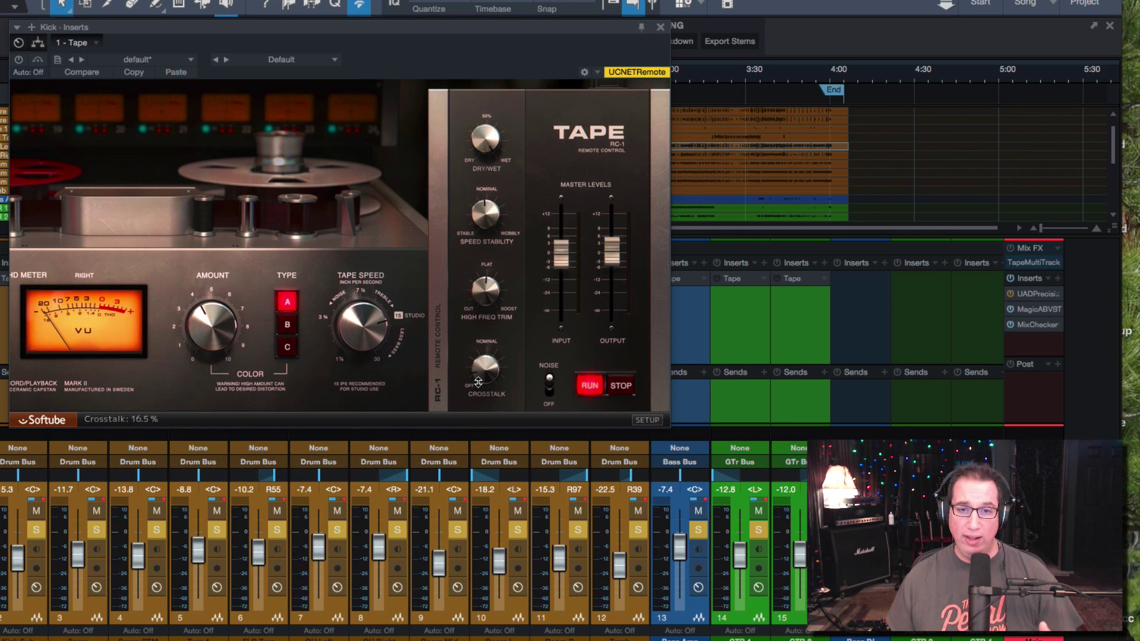
left_click_drag(478, 382, 493, 299)
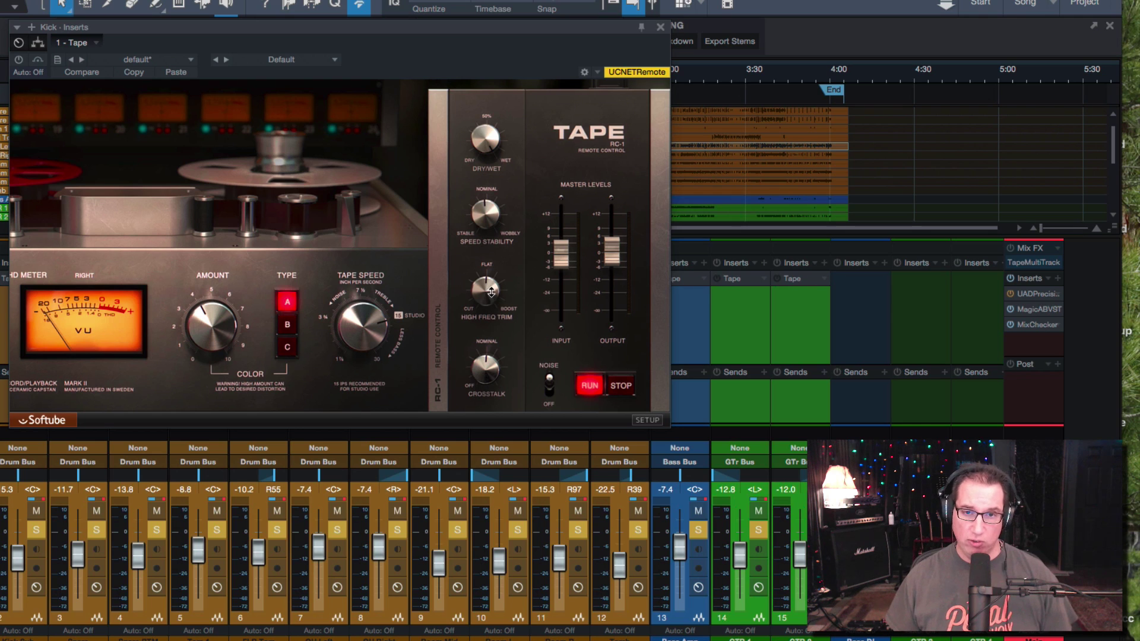
Set the master output level to -0.5 dB, and toggle the tape noise off and on, leaving it on
mouse_move(558, 257)
left_click_drag(558, 256, 612, 255)
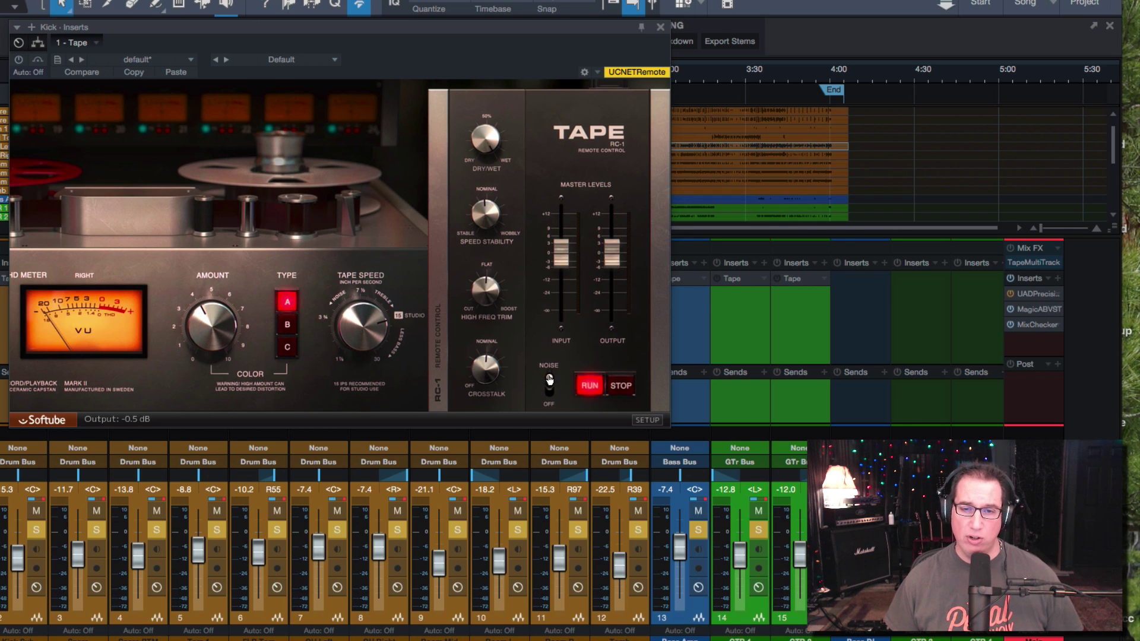
left_click_drag(546, 383, 550, 403)
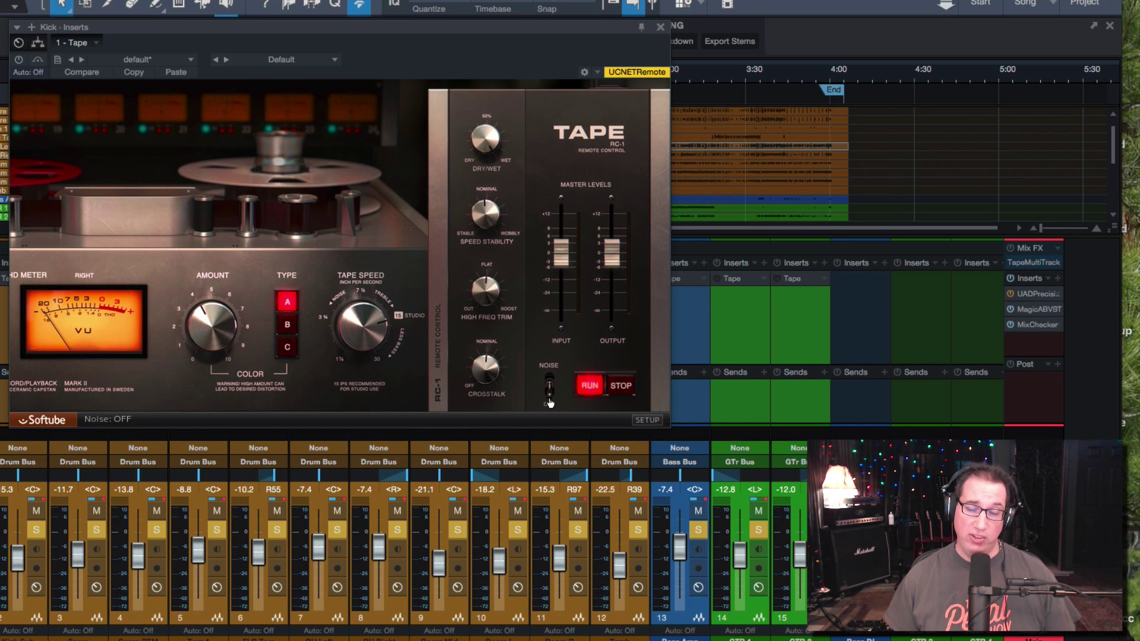
left_click(549, 403)
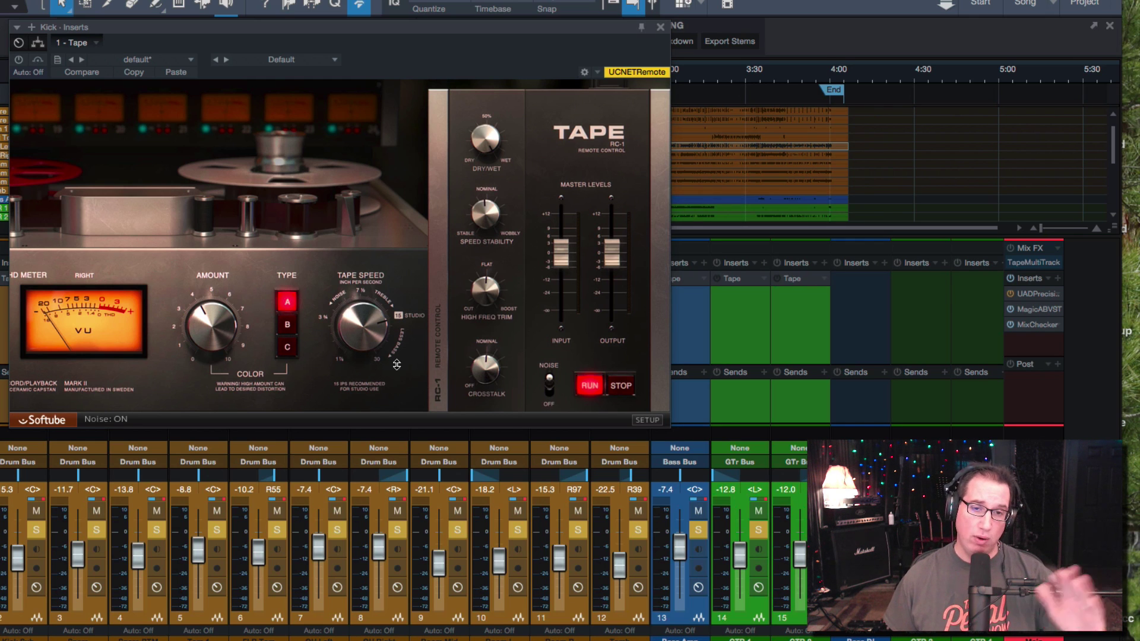
left_click(487, 382)
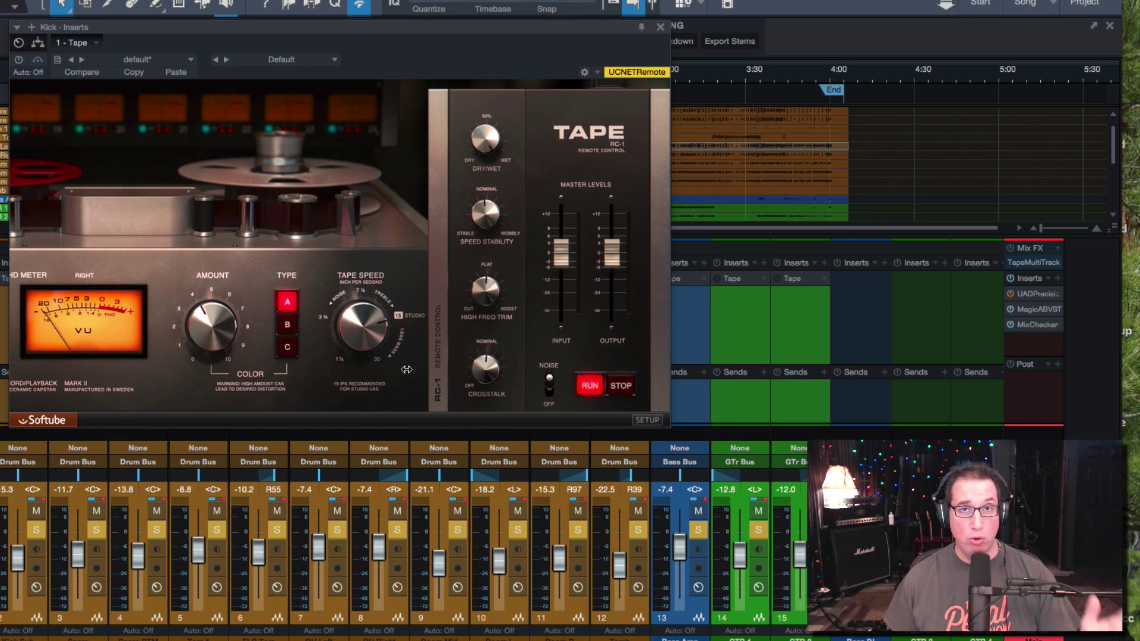
left_click(550, 389)
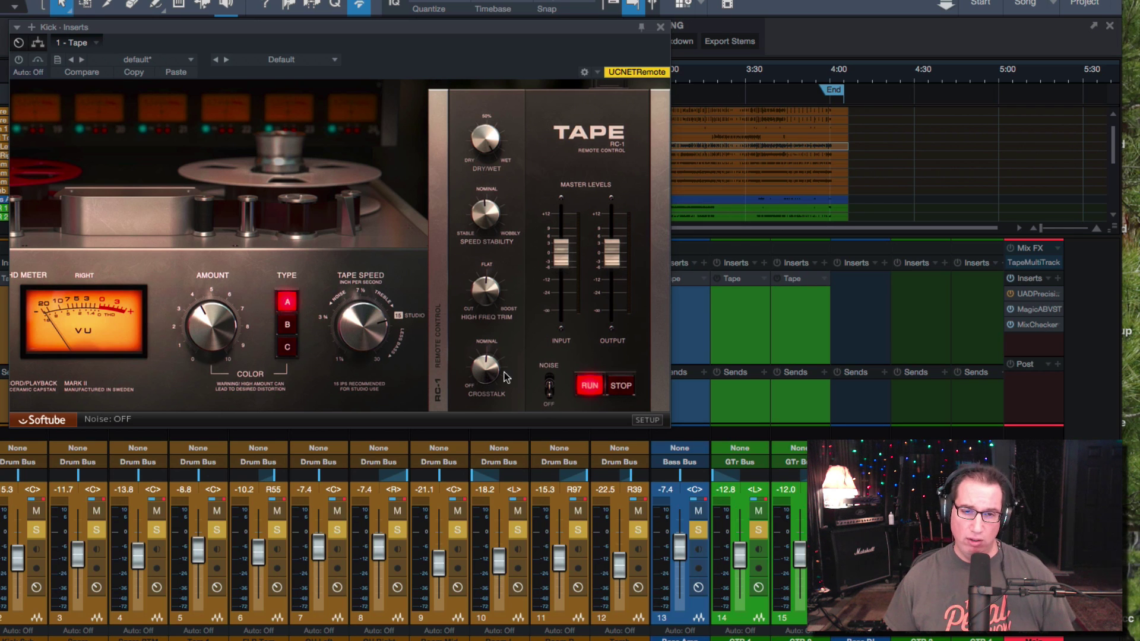
left_click(549, 387)
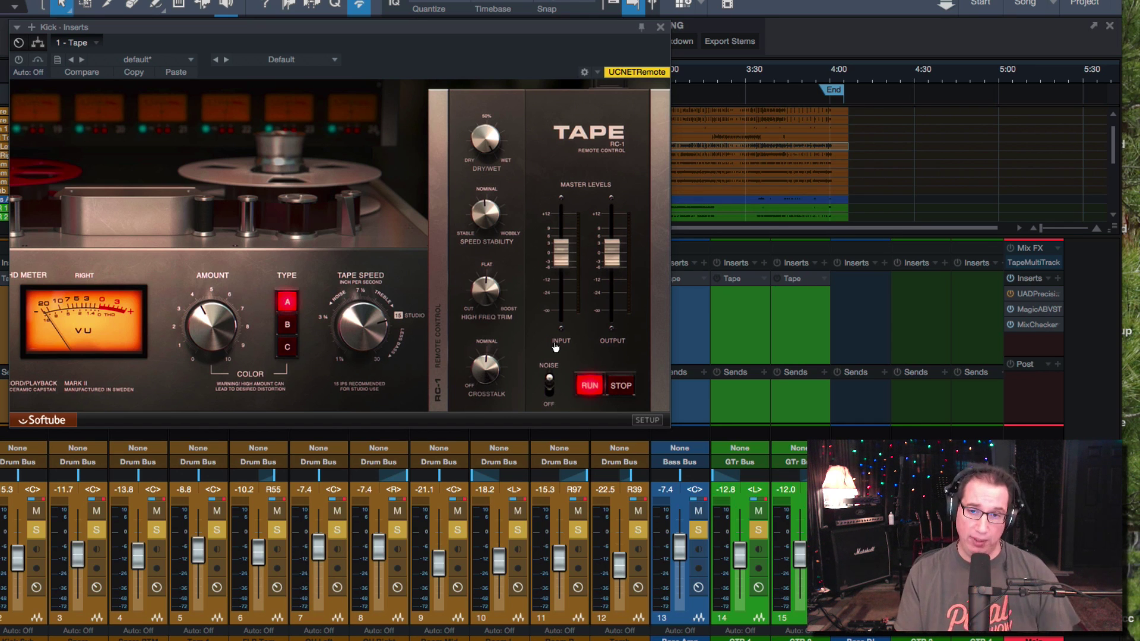
Stop the tape playback, set it running again, and close the Kick channel's Tape plug-in window
left_click(621, 389)
left_click(590, 389)
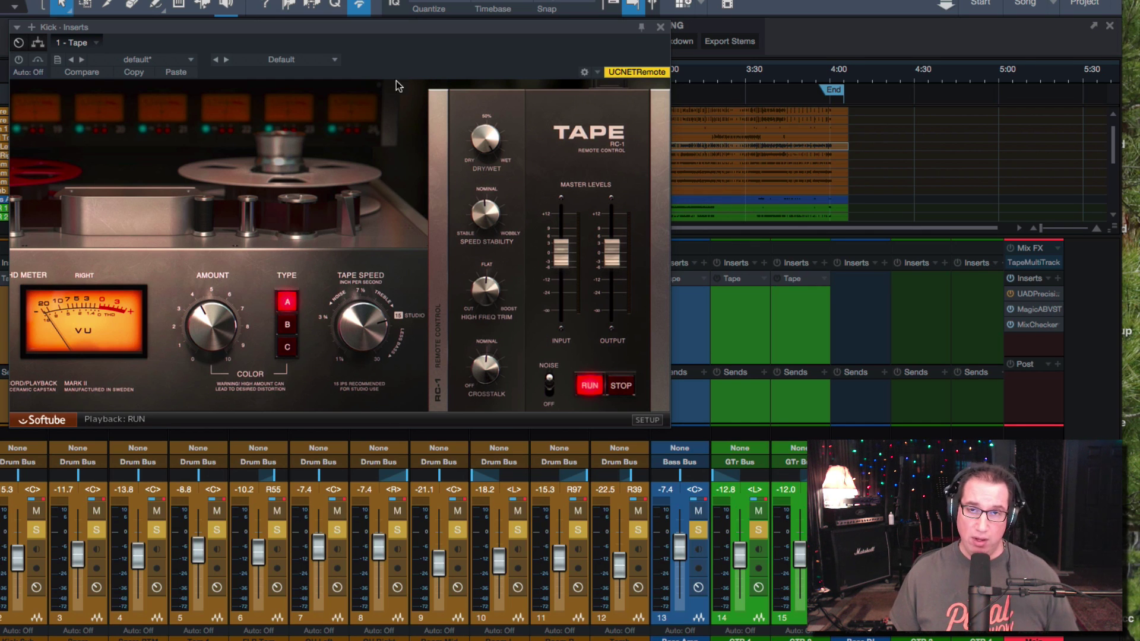
left_click(660, 27)
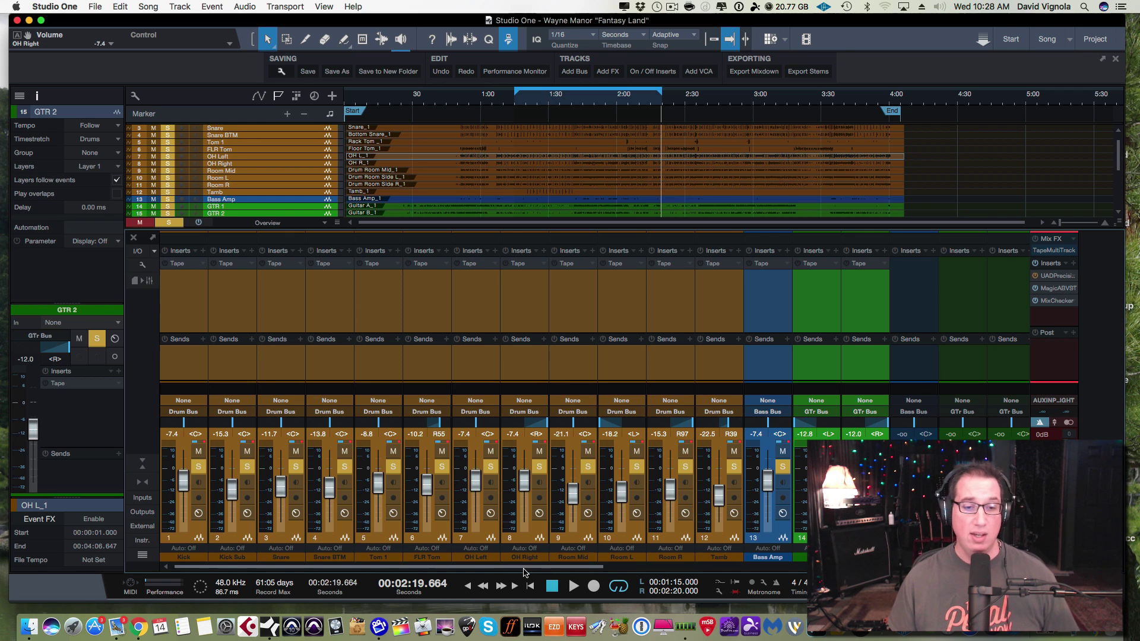
Select the Kick channel, the Bass Amp channel, and GTR 1 together with GTR 2 in the mixer
left_click(185, 537)
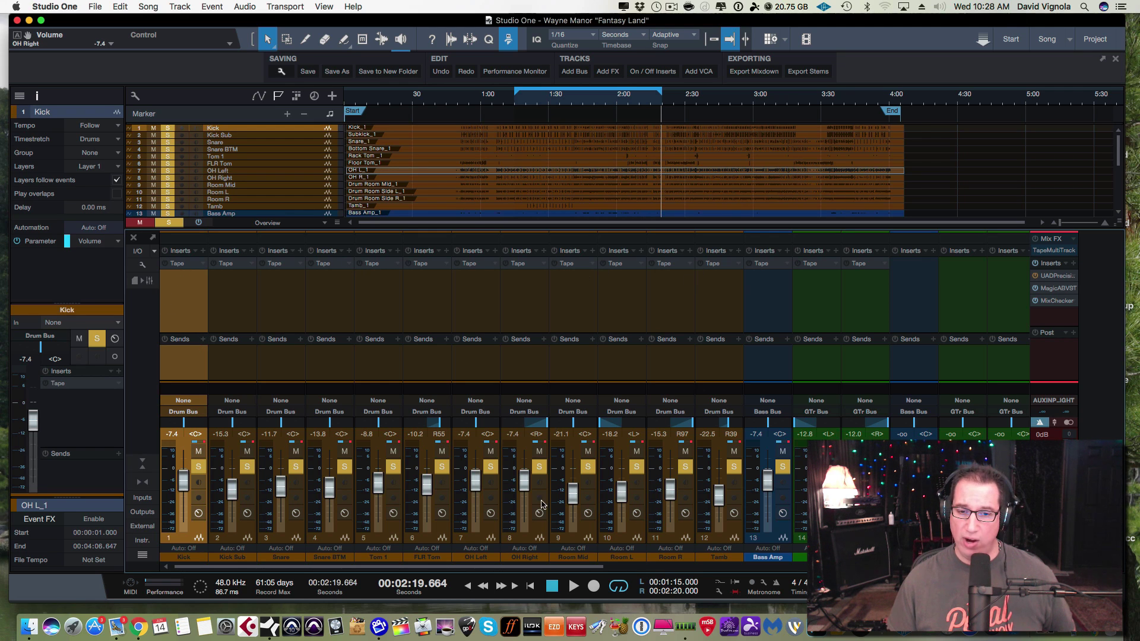
left_click_drag(537, 569, 600, 569)
left_click(640, 538)
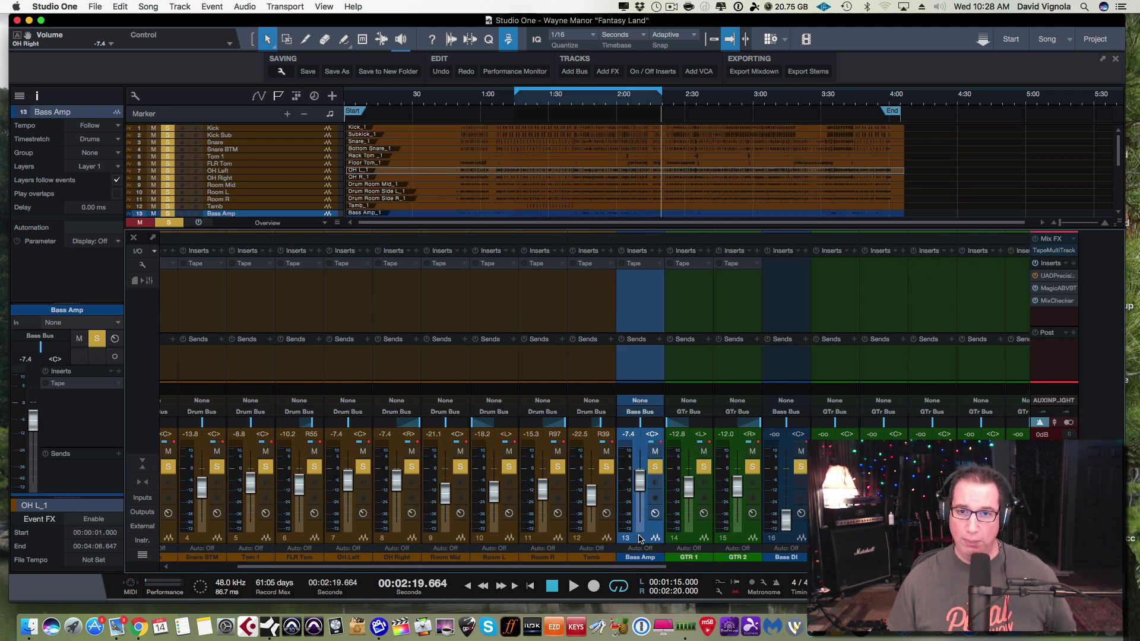
left_click(701, 542)
left_click(747, 541, "shift")
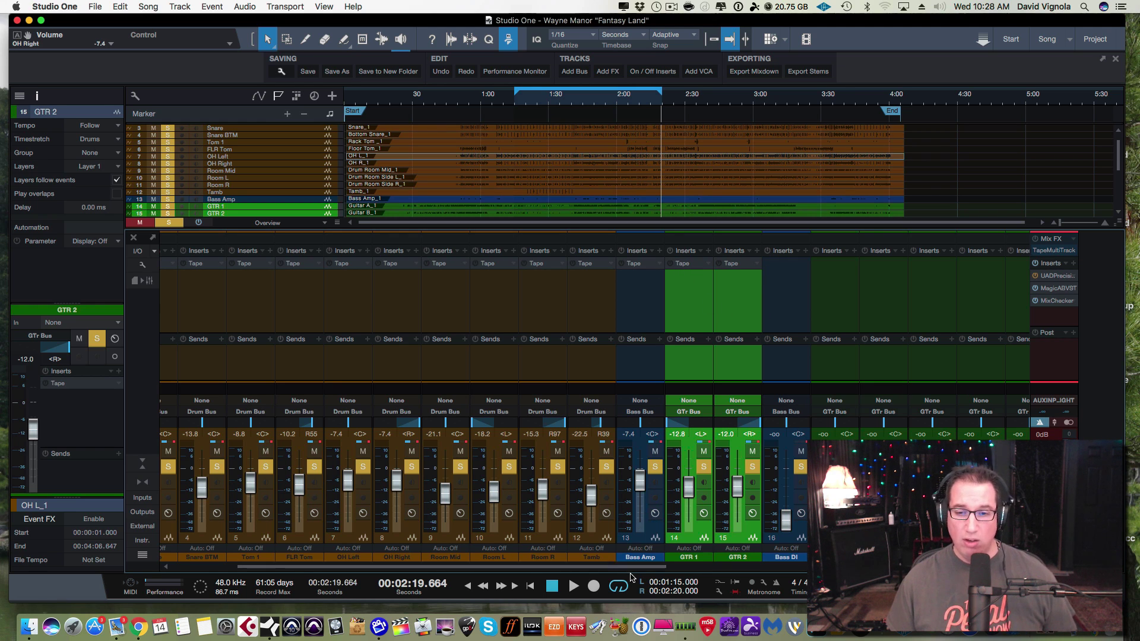
left_click_drag(635, 568, 572, 569)
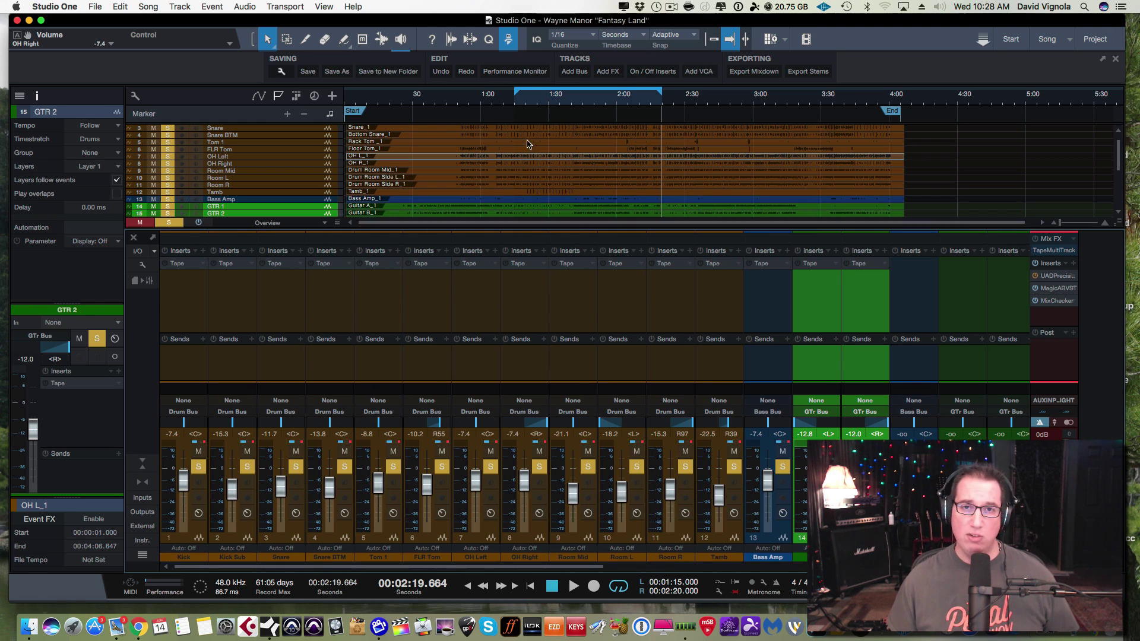
Place the playback cursor at about 1:19.7 and select all channels from Kick through GTR 2
left_click(525, 104)
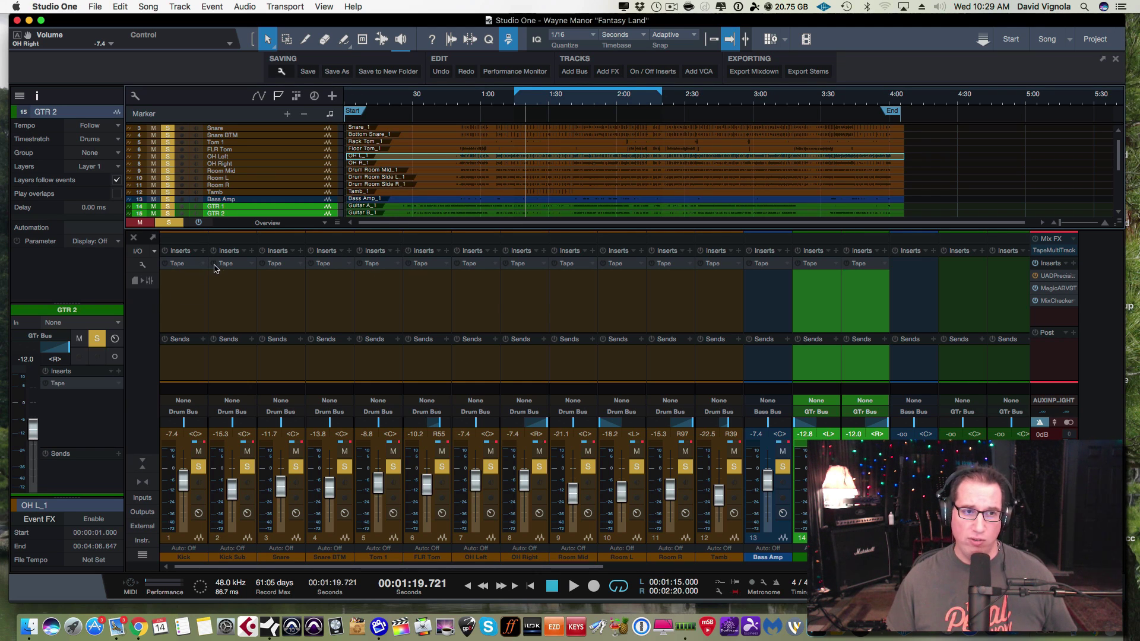
left_click(197, 539)
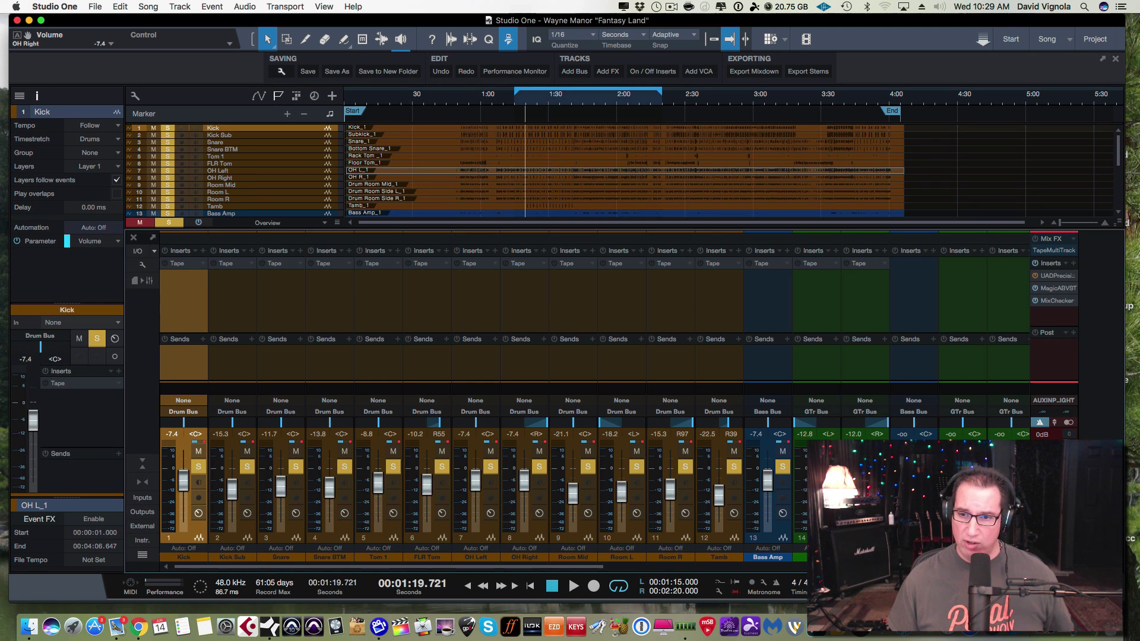
left_click(855, 538)
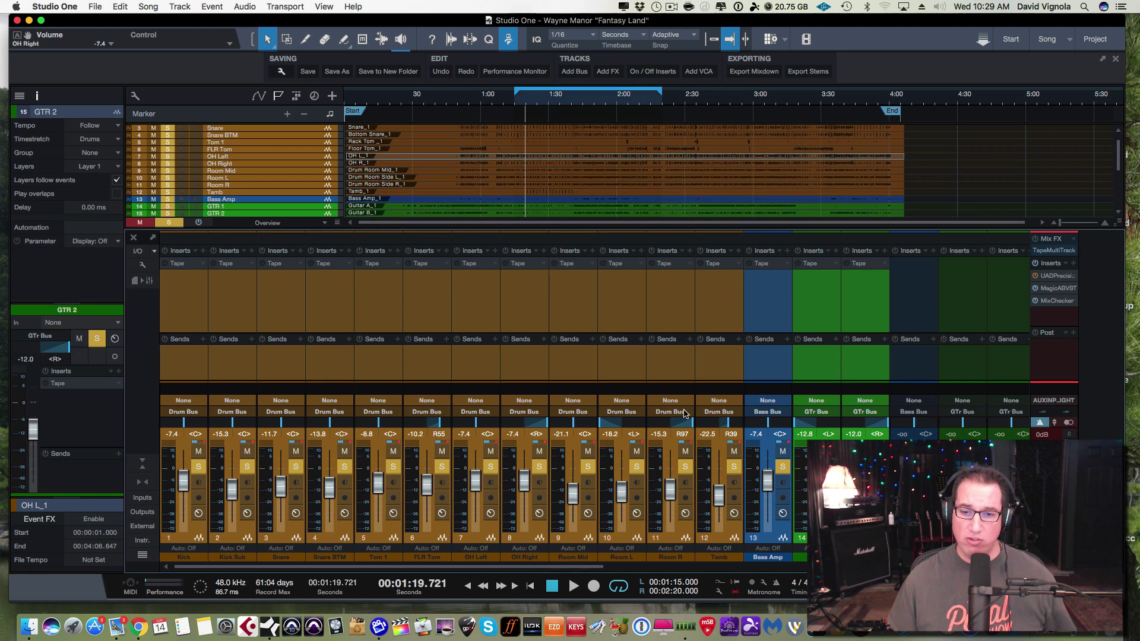
Remove the bypassed Tape plug-in from the Drum Bus and return to the Kick end of the mixer
left_click_drag(547, 572, 942, 572)
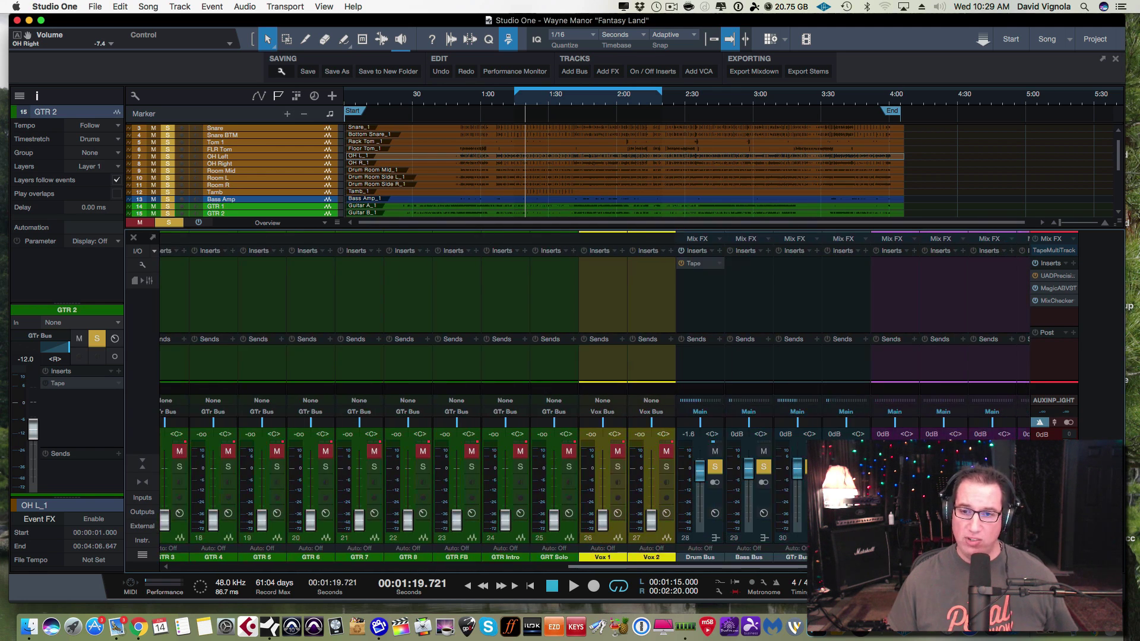
left_click(717, 265)
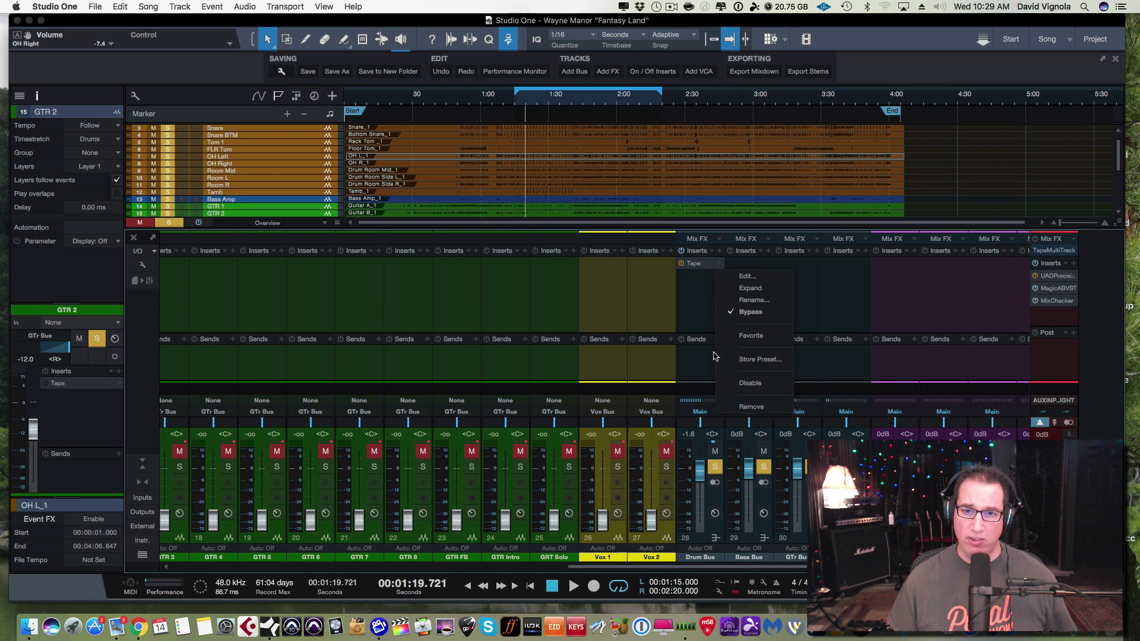
left_click(734, 409)
scroll(141, 260, "left", 15)
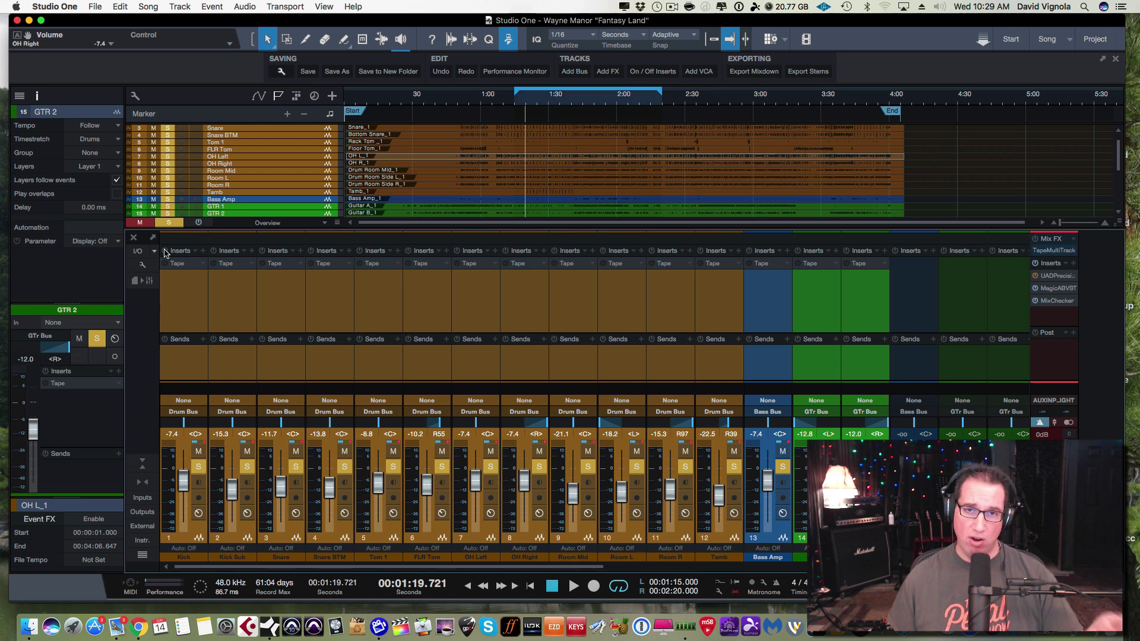
Play the song while toggling the selected channels' inserts to compare the Tape effect, leave the inserts active, and stop playback
key("space")
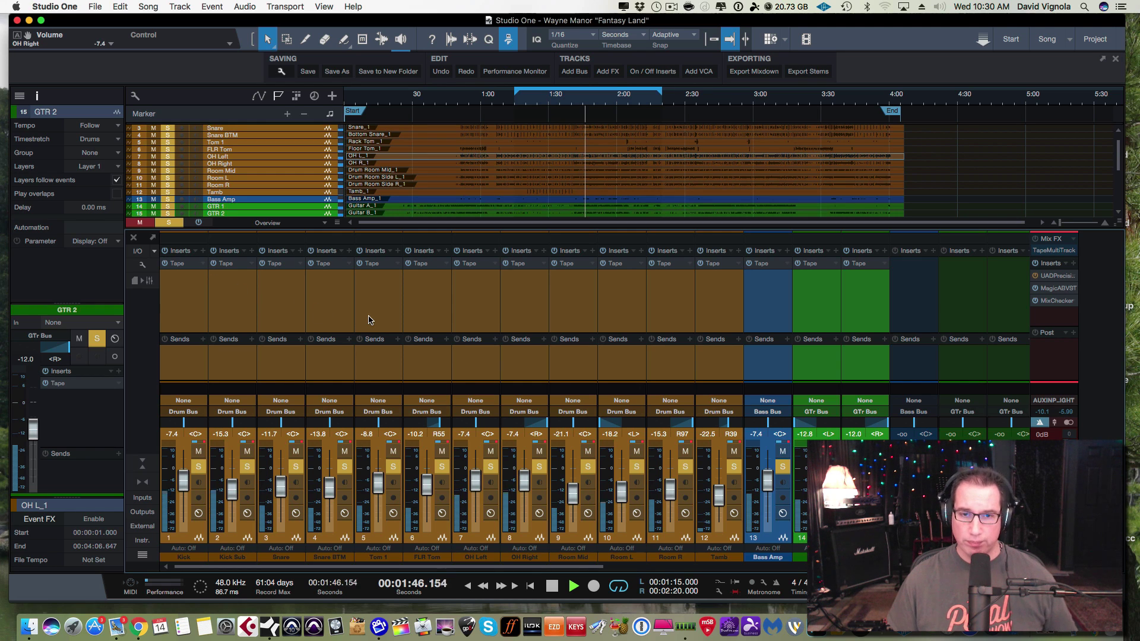
left_click(165, 252)
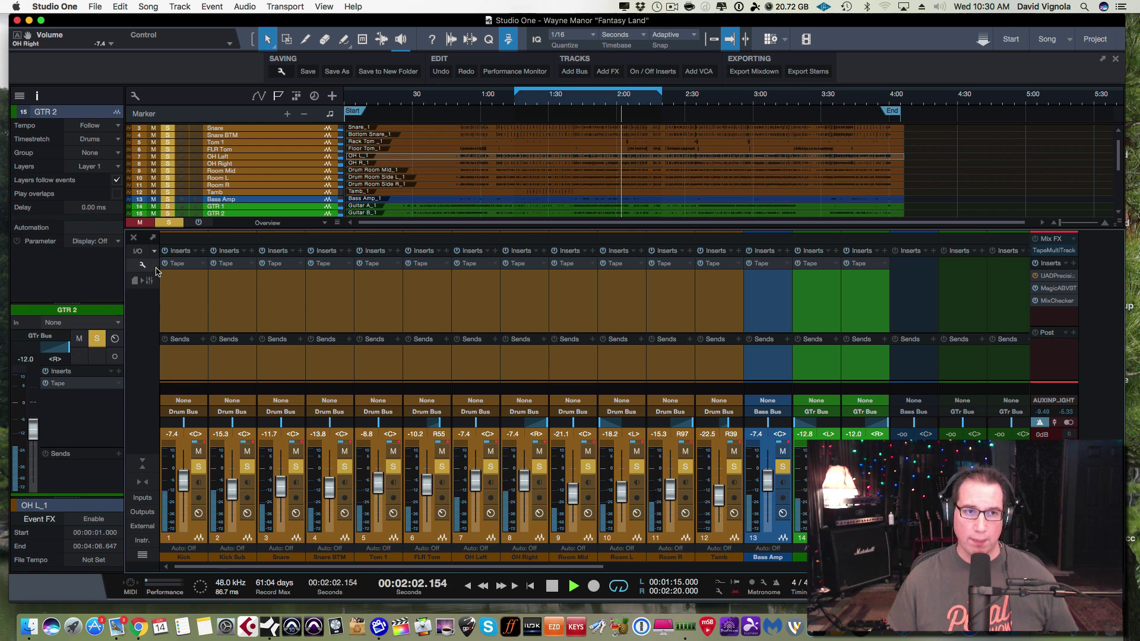
key("space")
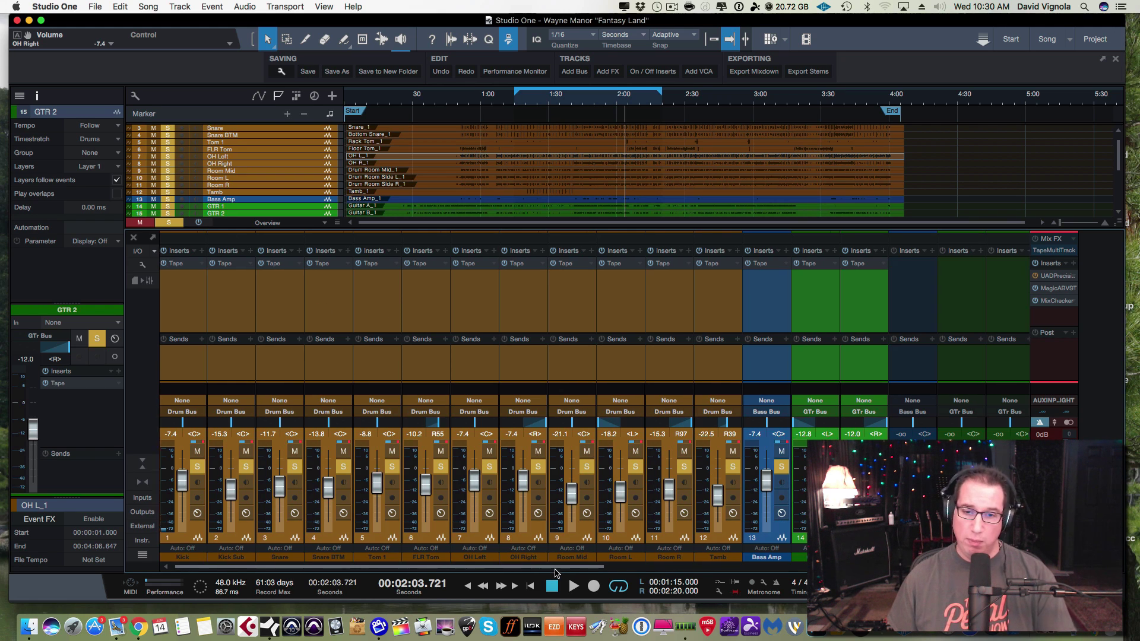
Mute the drum channels from Kick through Tamb and both guitar channels, GTR 1 and GTR 2, leaving Bass Amp soloed
left_click_drag(547, 569, 651, 570)
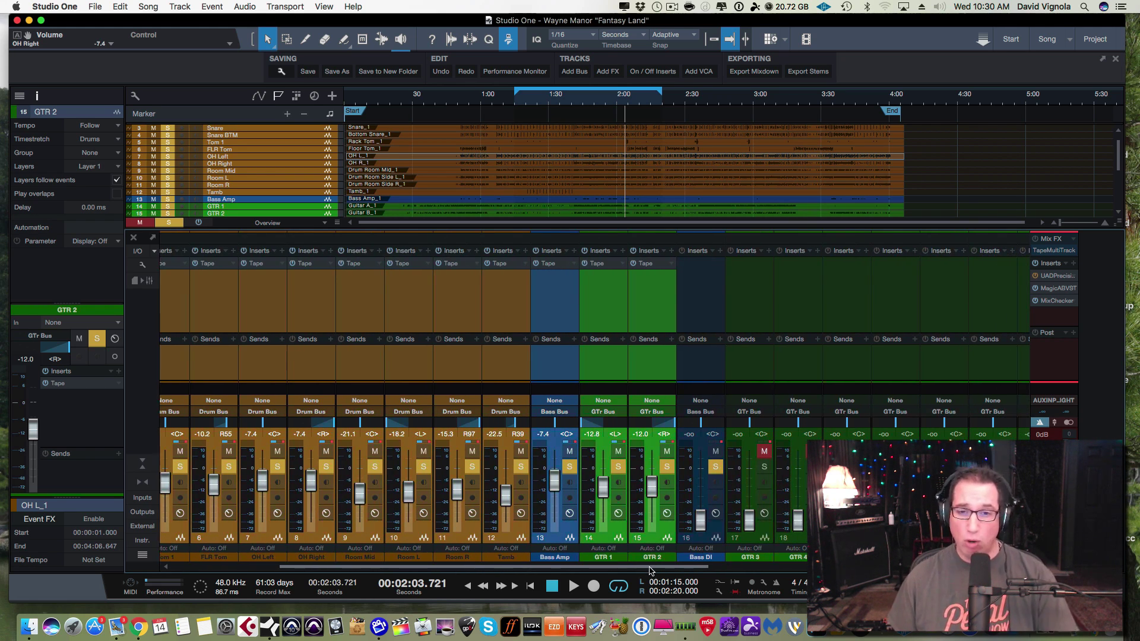
left_click(561, 534)
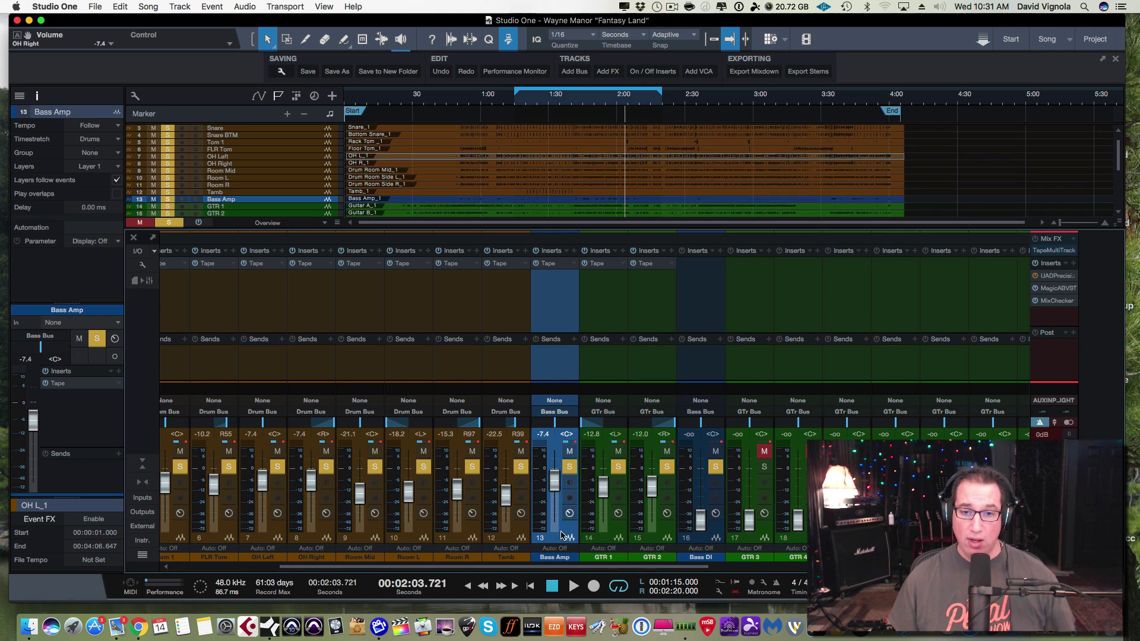
left_click_drag(563, 567, 224, 563)
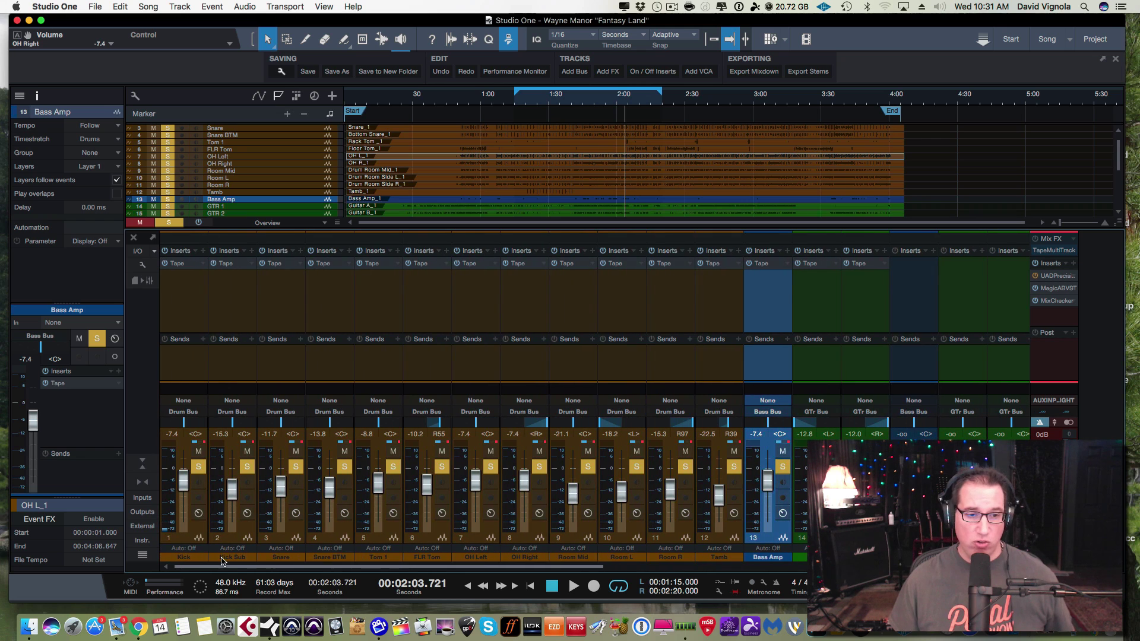
left_click(196, 533)
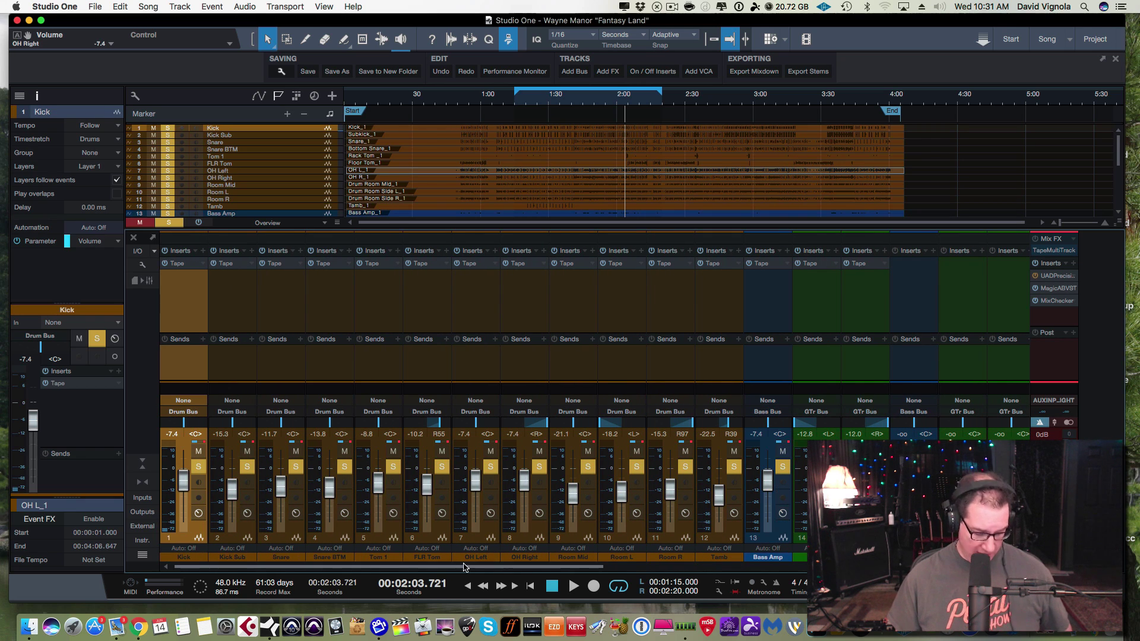
left_click(720, 547)
left_click(668, 540)
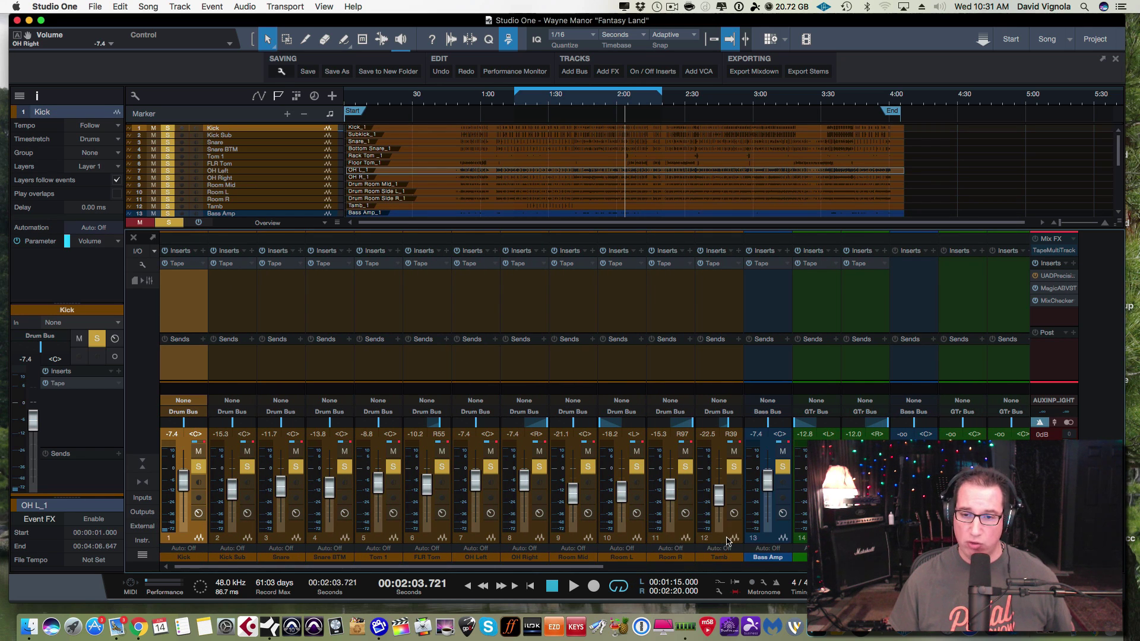
left_click(734, 452, "alt")
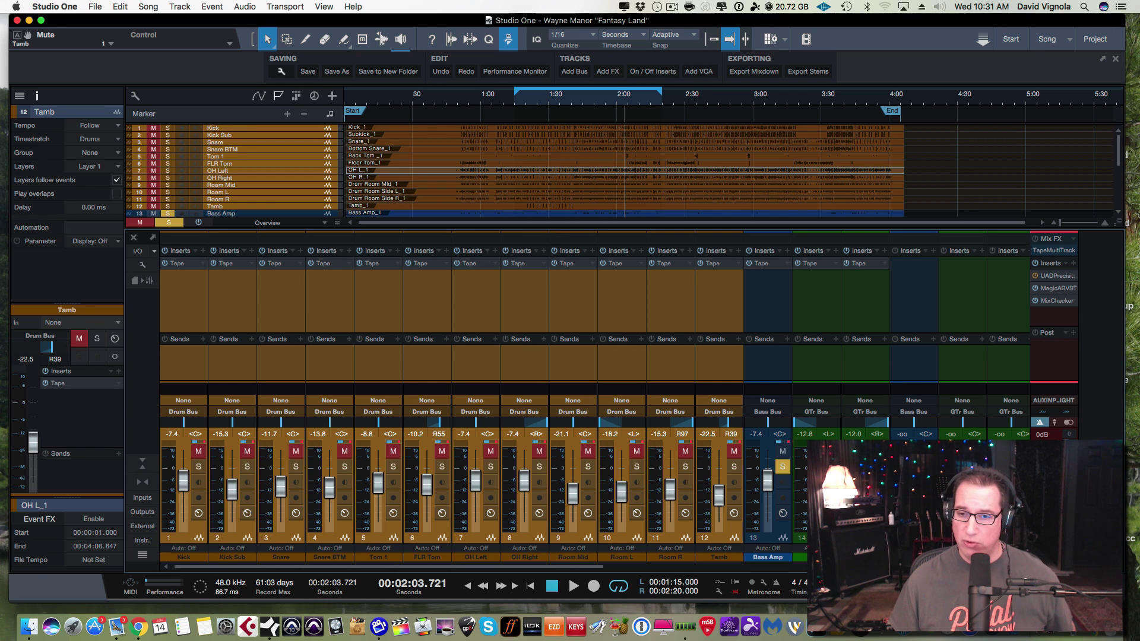
left_click(880, 467)
left_click(880, 451)
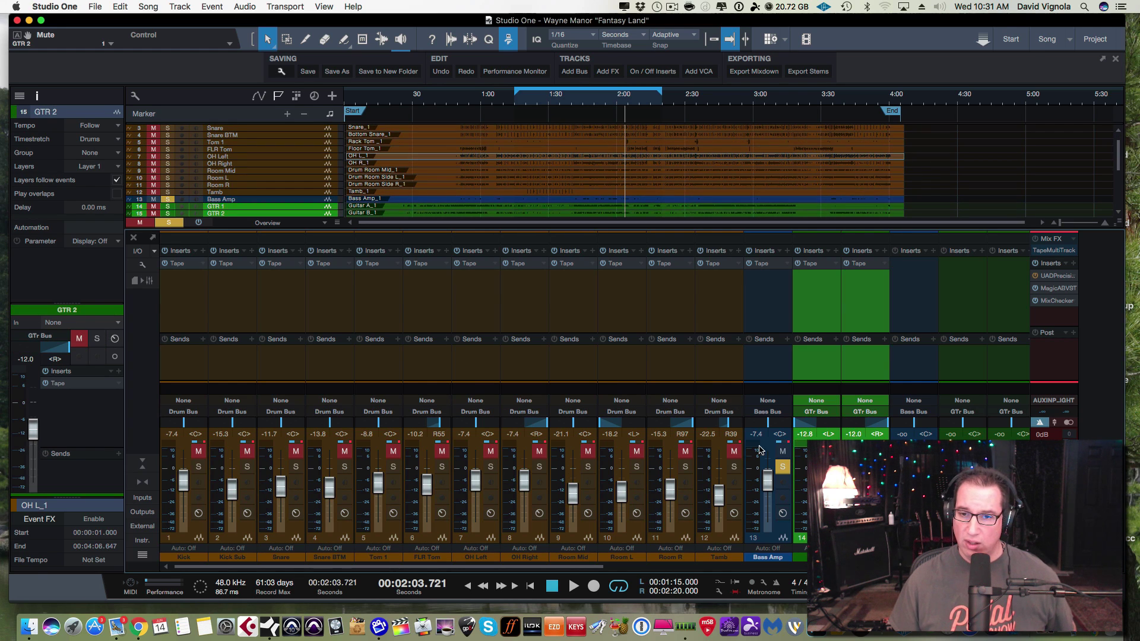
Play the isolated bass briefly, stop, and open the Bass Amp channel's Tape plug-in with its window moved clear of the mixer inserts
key("space")
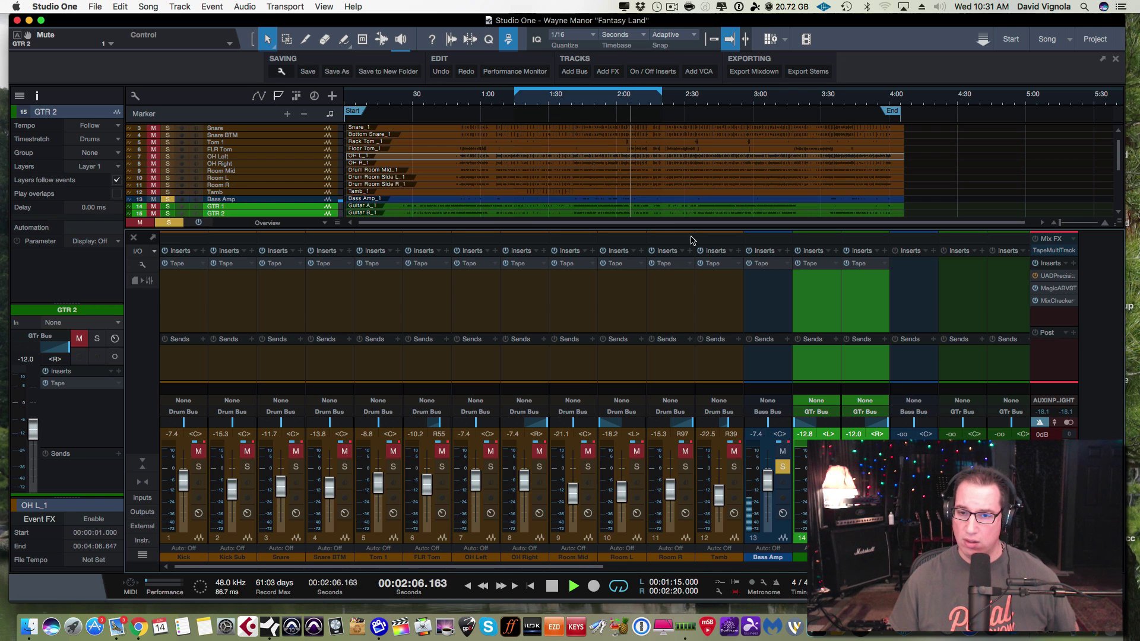
key("space")
left_click(763, 264)
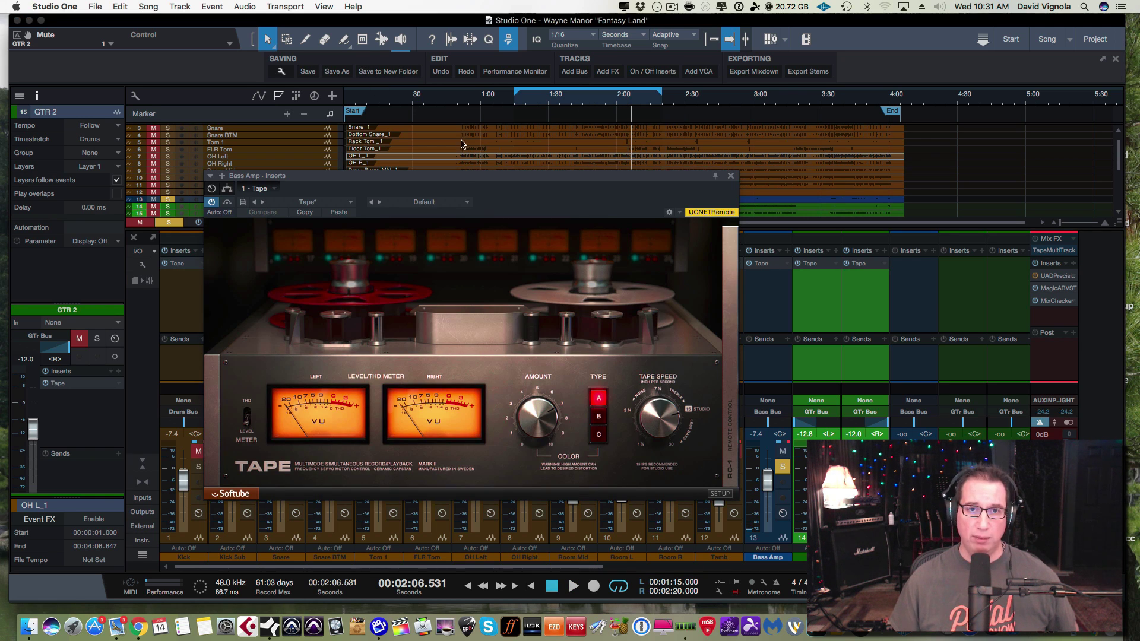
left_click_drag(461, 178, 388, 101)
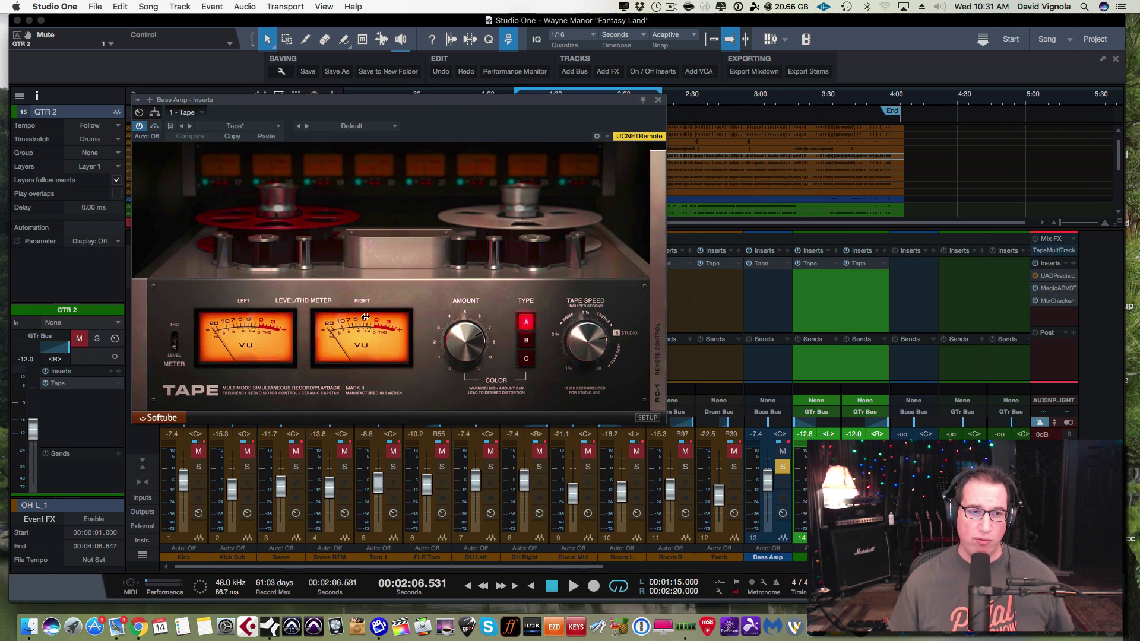
During playback, set Tape's color Amount to 0.0 and then 5.8, and raise the Bass Amp fader to -1.2 dB
key("space")
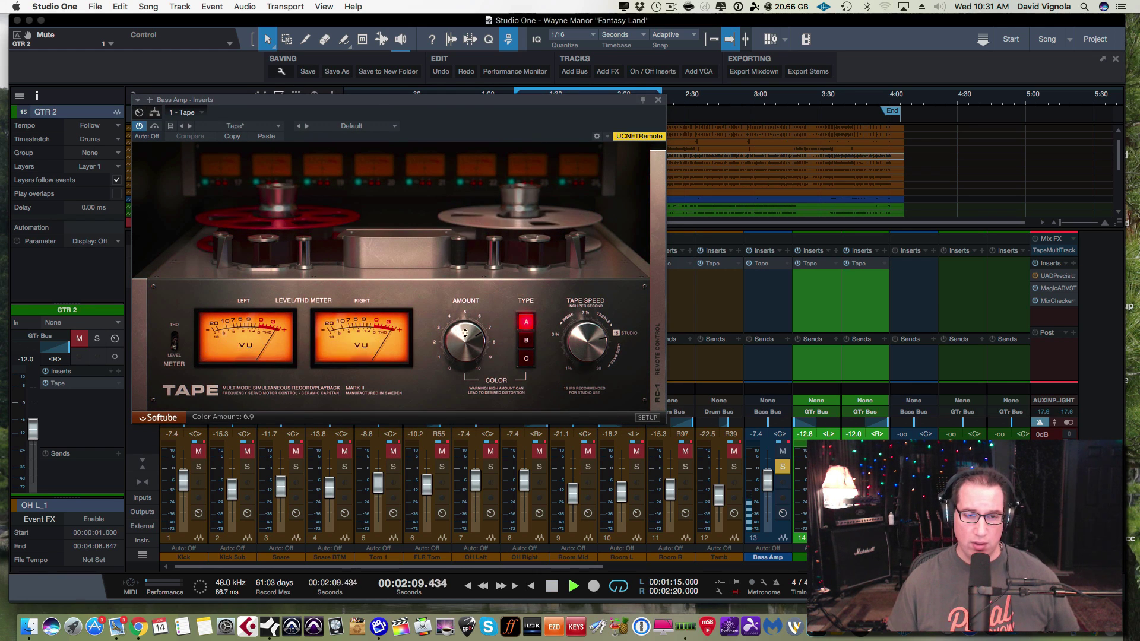
scroll(462, 373, "down", 10)
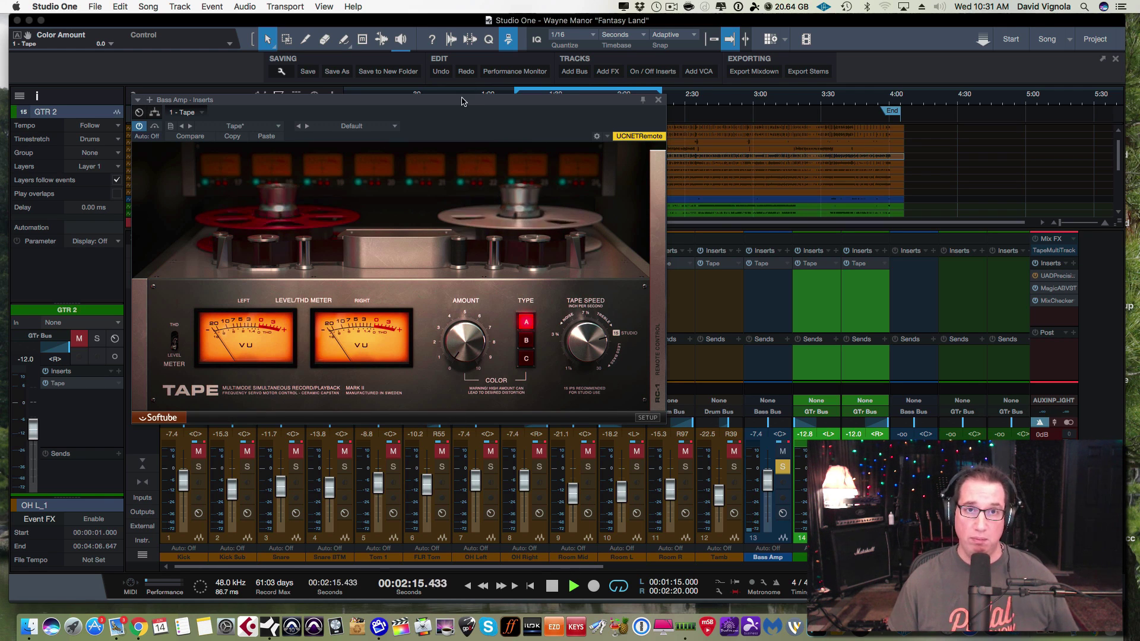
left_click_drag(460, 108, 449, 162)
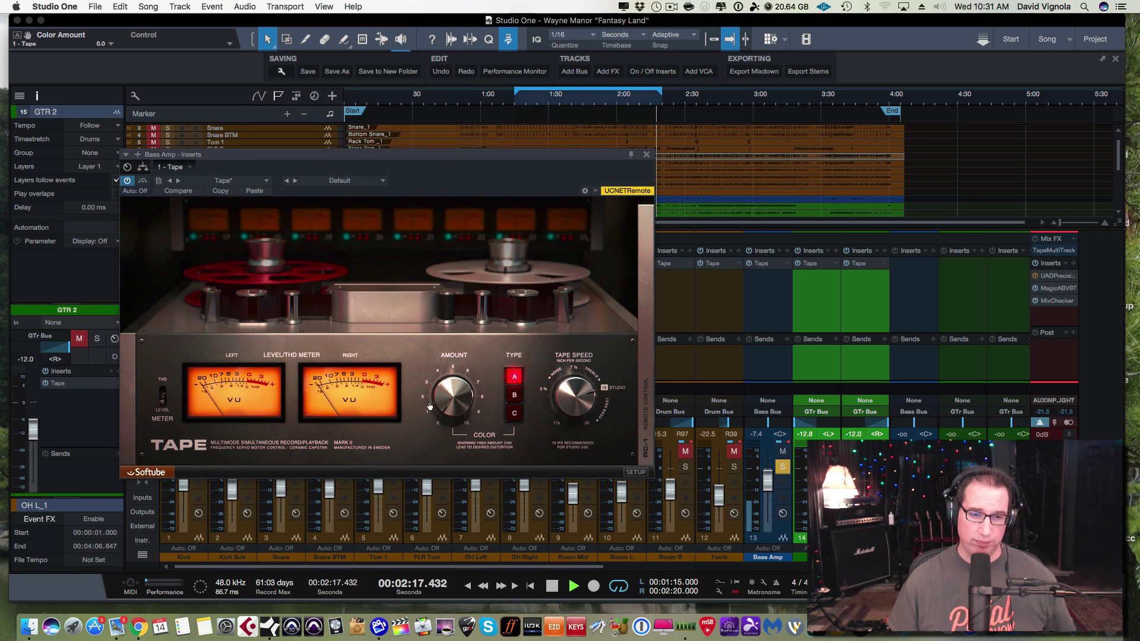
left_click_drag(446, 404, 455, 333)
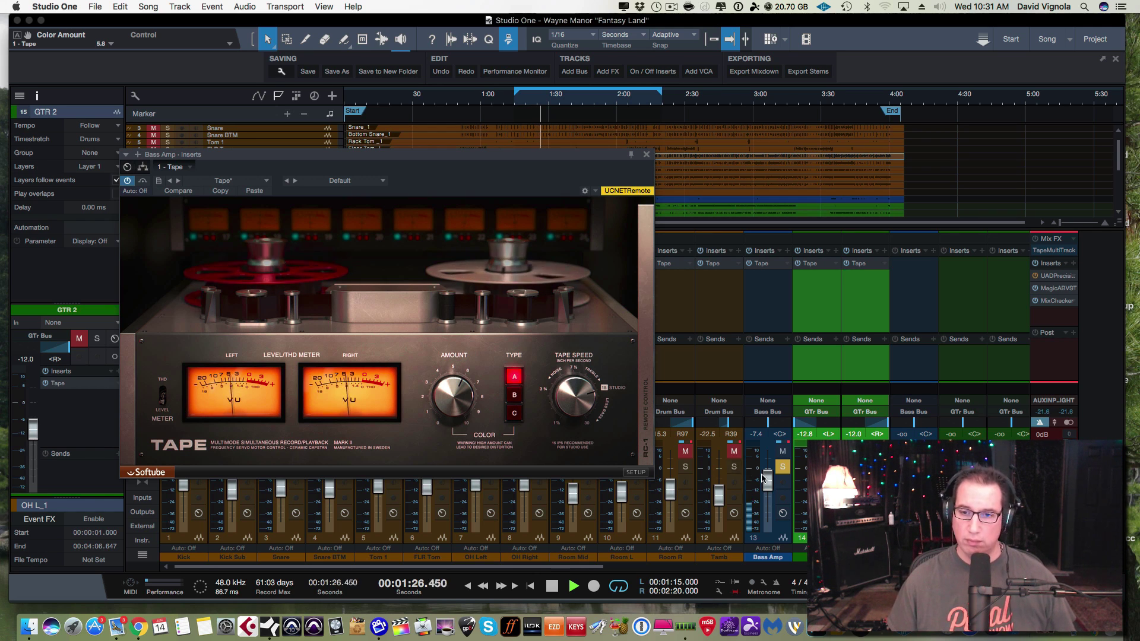
left_click_drag(767, 481, 767, 470)
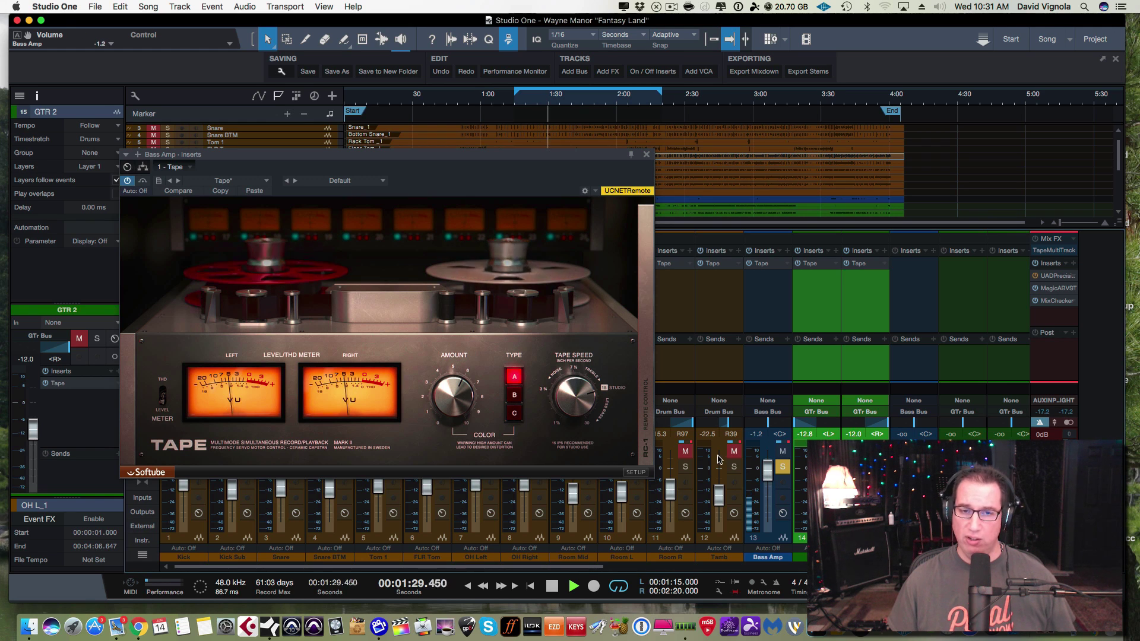
Audition Tape's color types B, A, B and C on the playing bass, return to type A, and stop playback
left_click(514, 397)
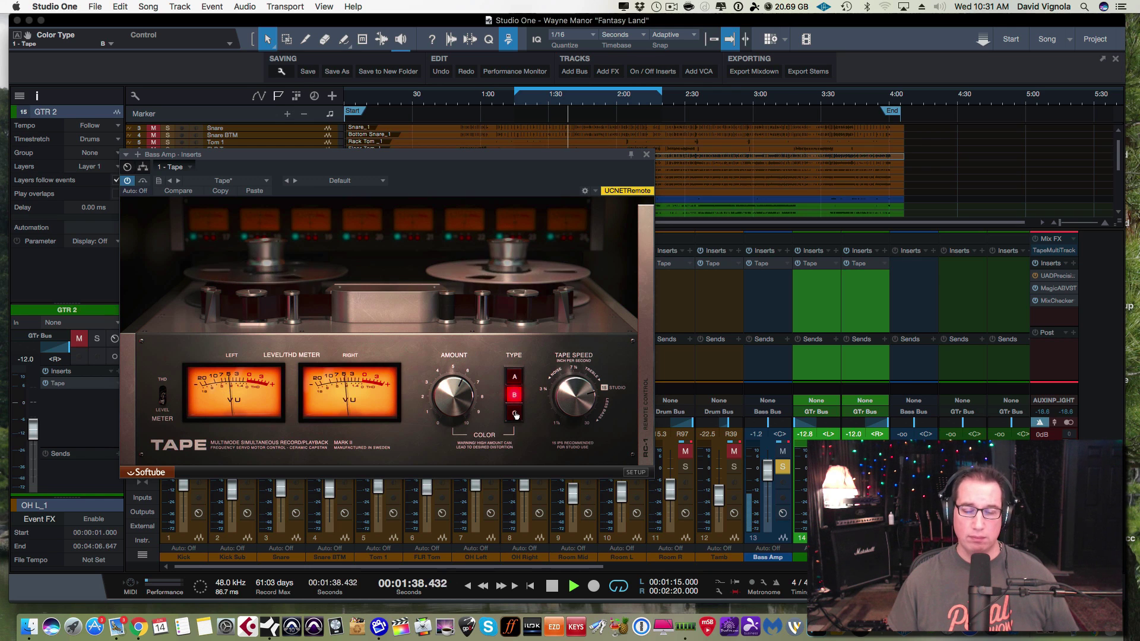
left_click(515, 379)
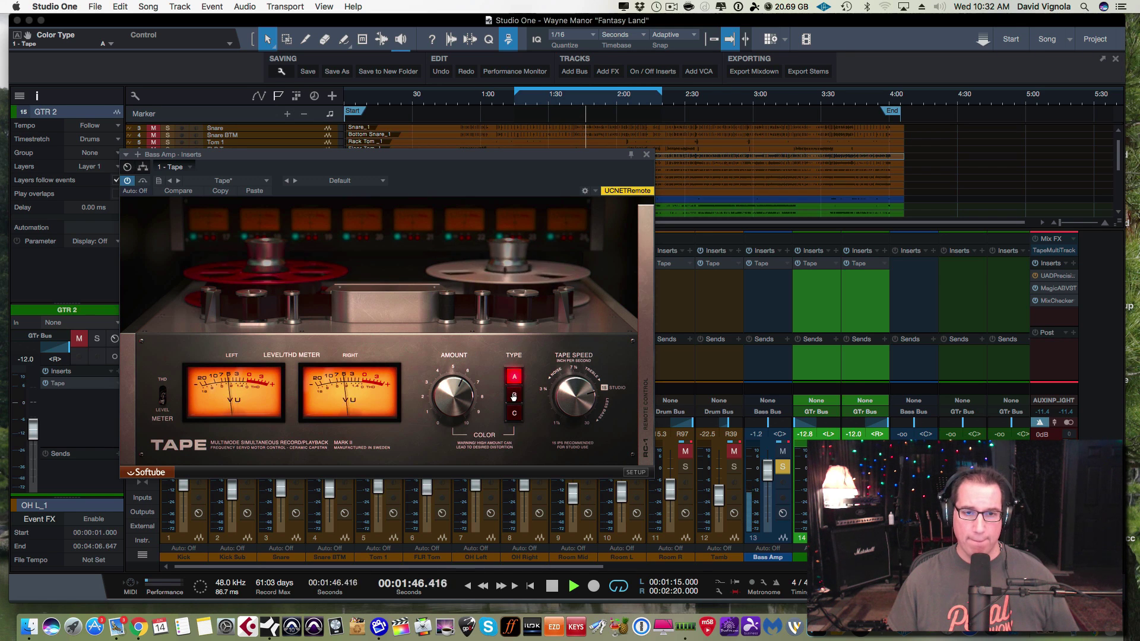
left_click(515, 396)
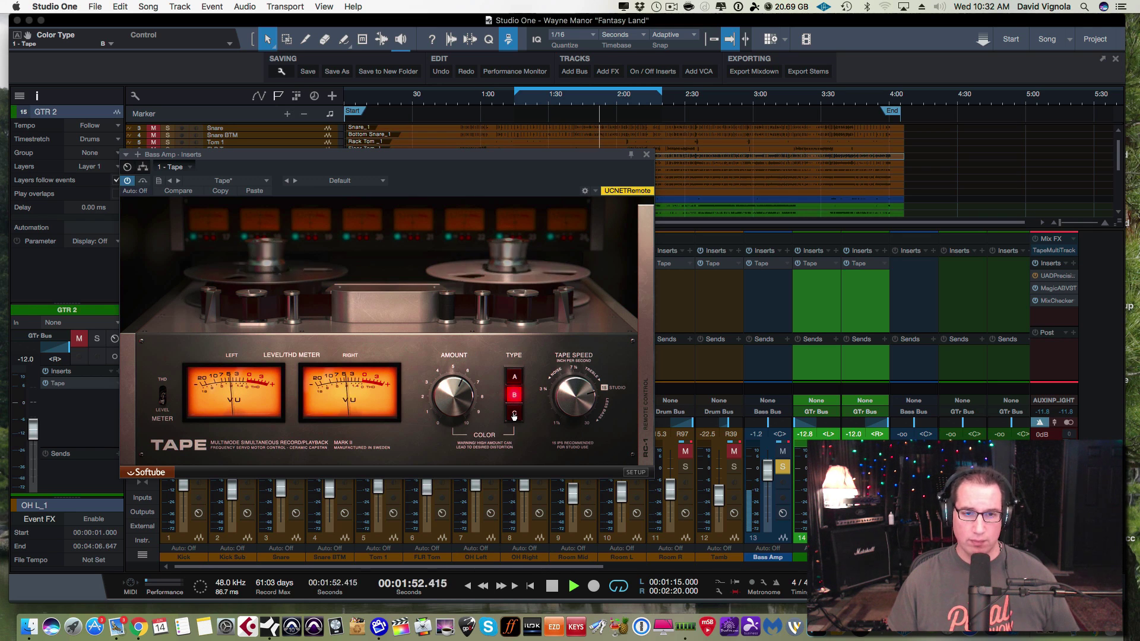
left_click(514, 414)
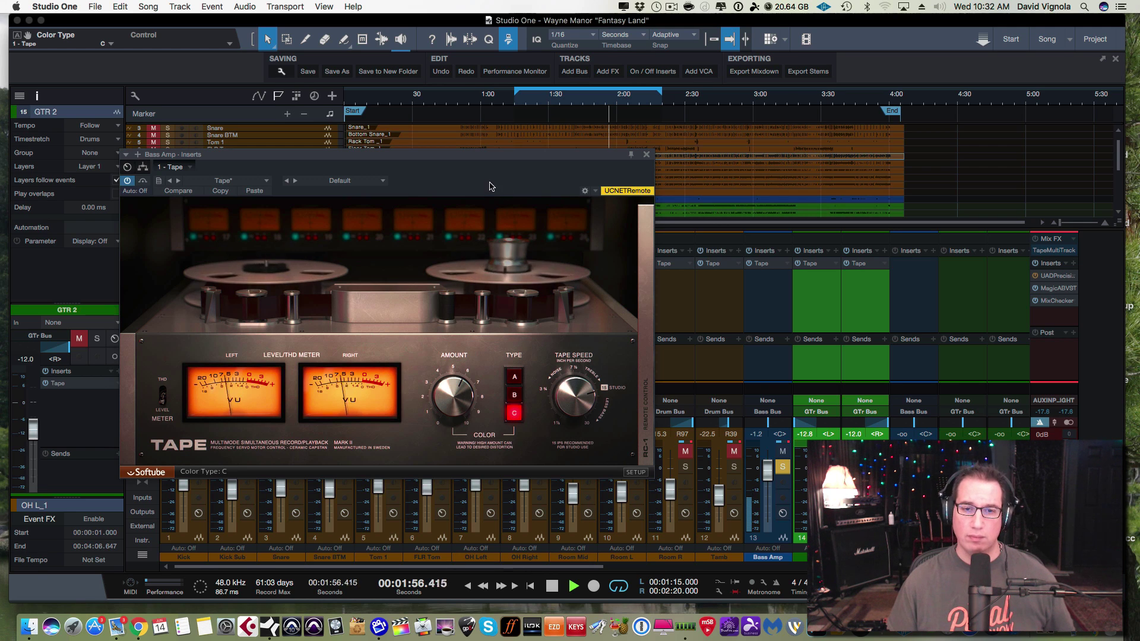
left_click(515, 377)
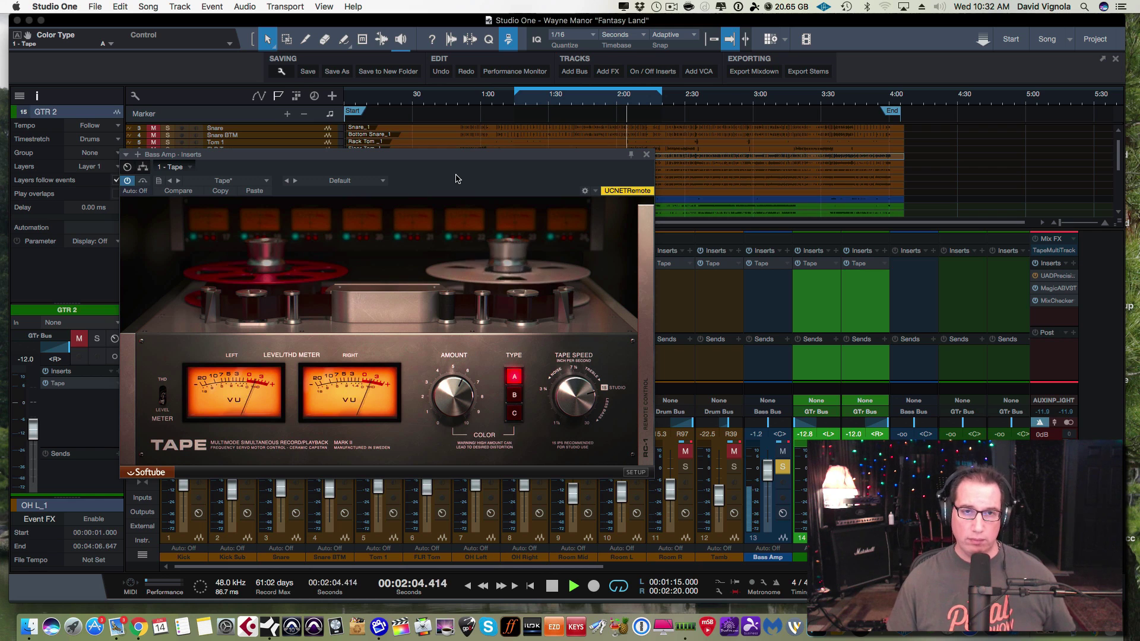
key("space")
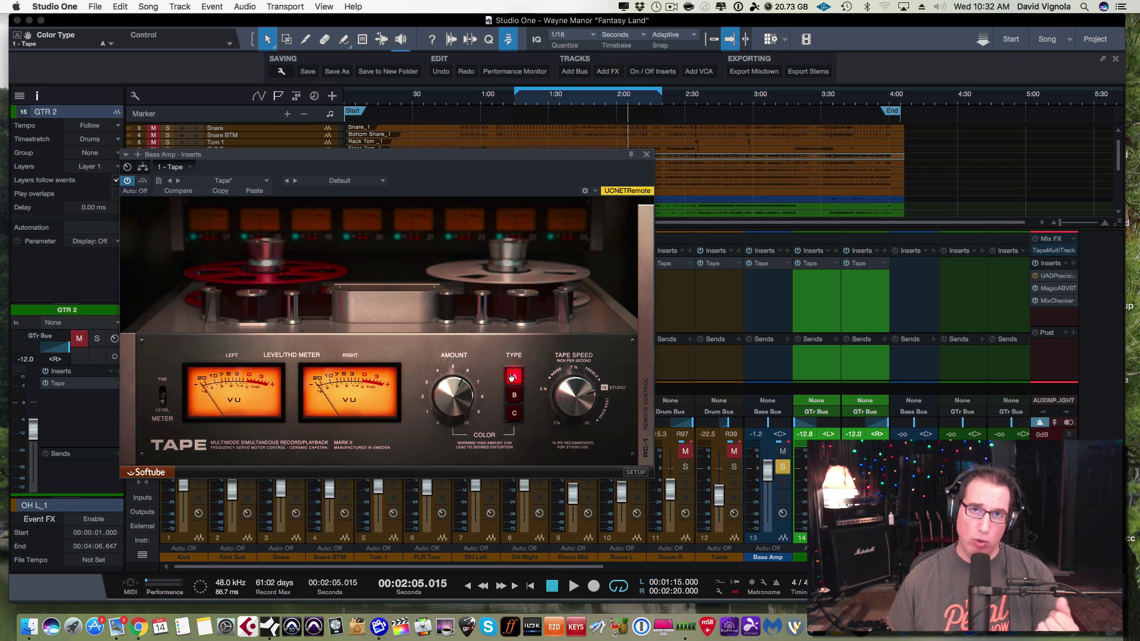
With playback stopped, show Tape's color types B and C in turn and return to type A
left_click(515, 396)
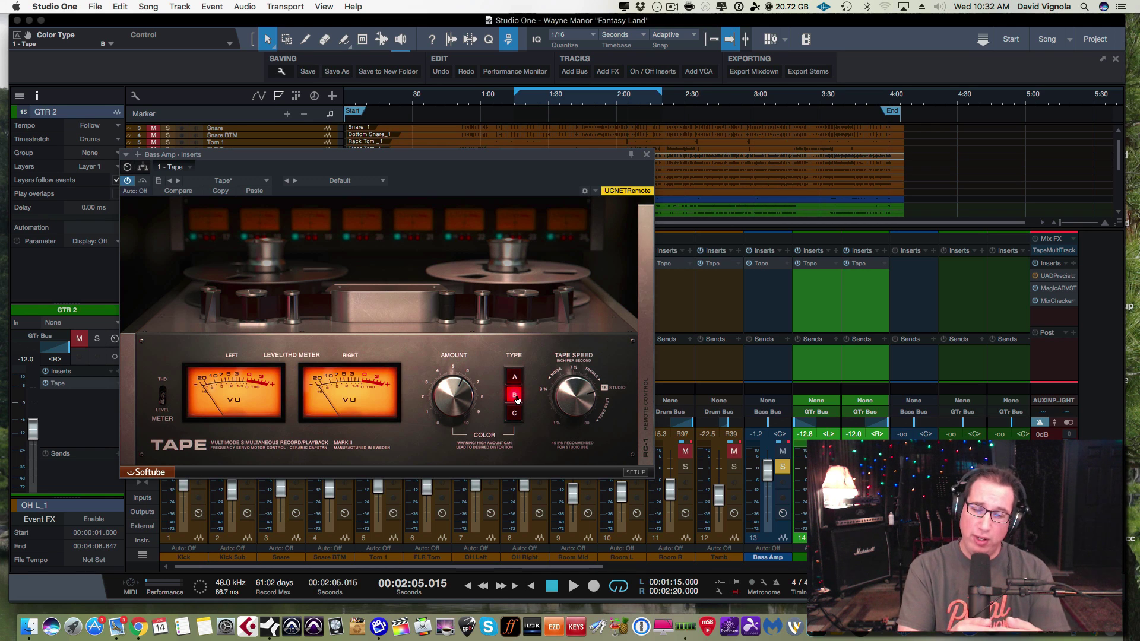
left_click(510, 420)
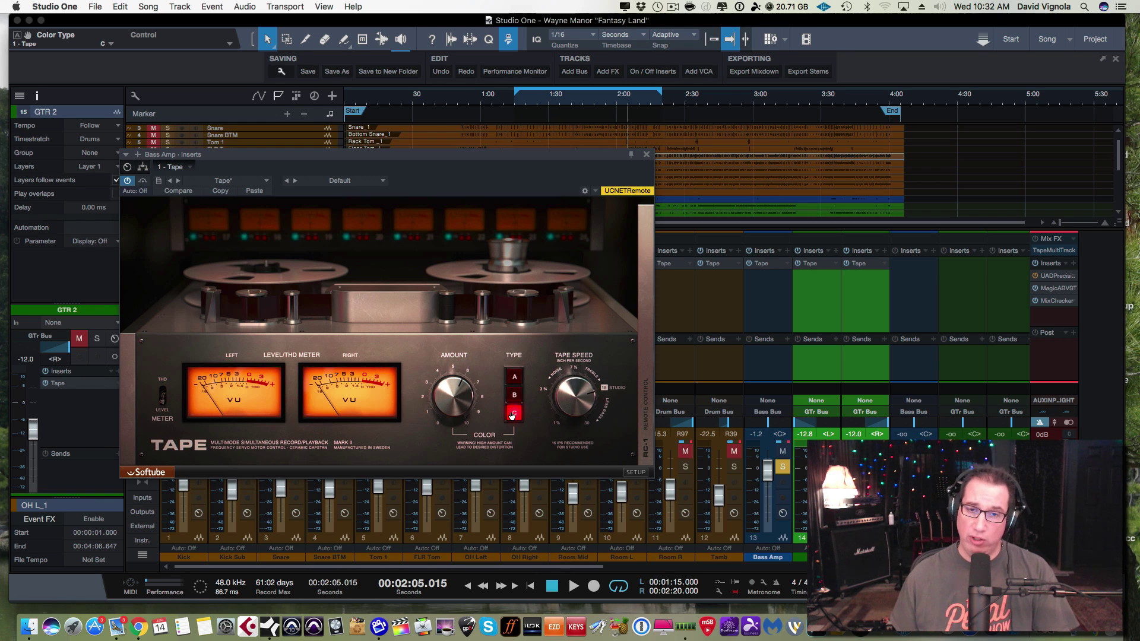
left_click(514, 378)
Play the bass again, switching to type B, relocating playback to about 1:20, and comparing type C before returning to type A
key("space")
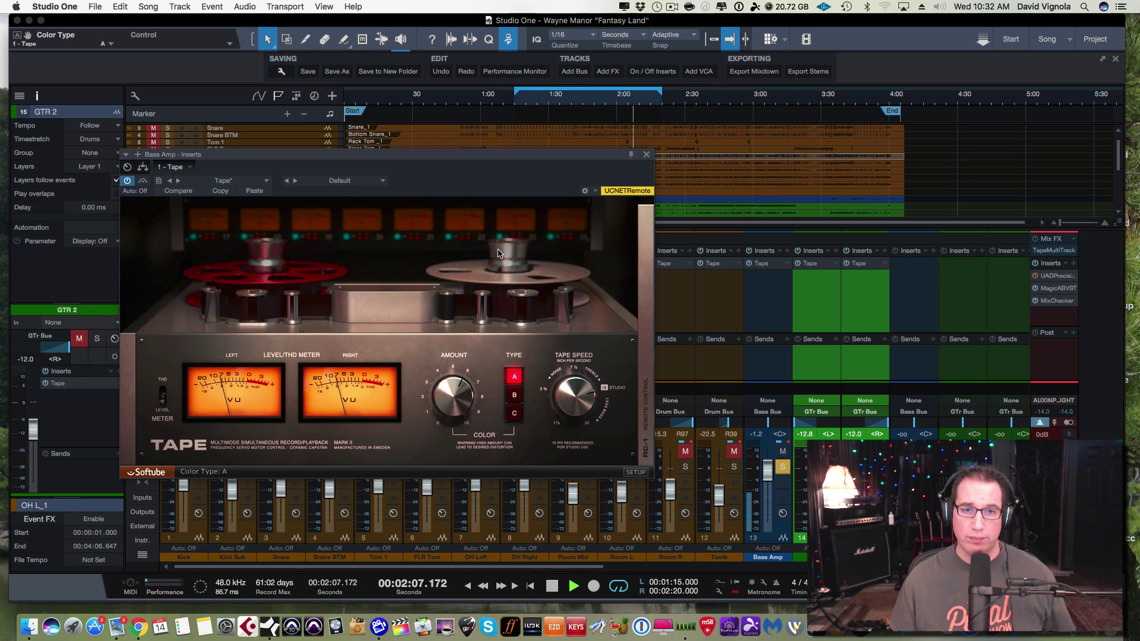
left_click(514, 396)
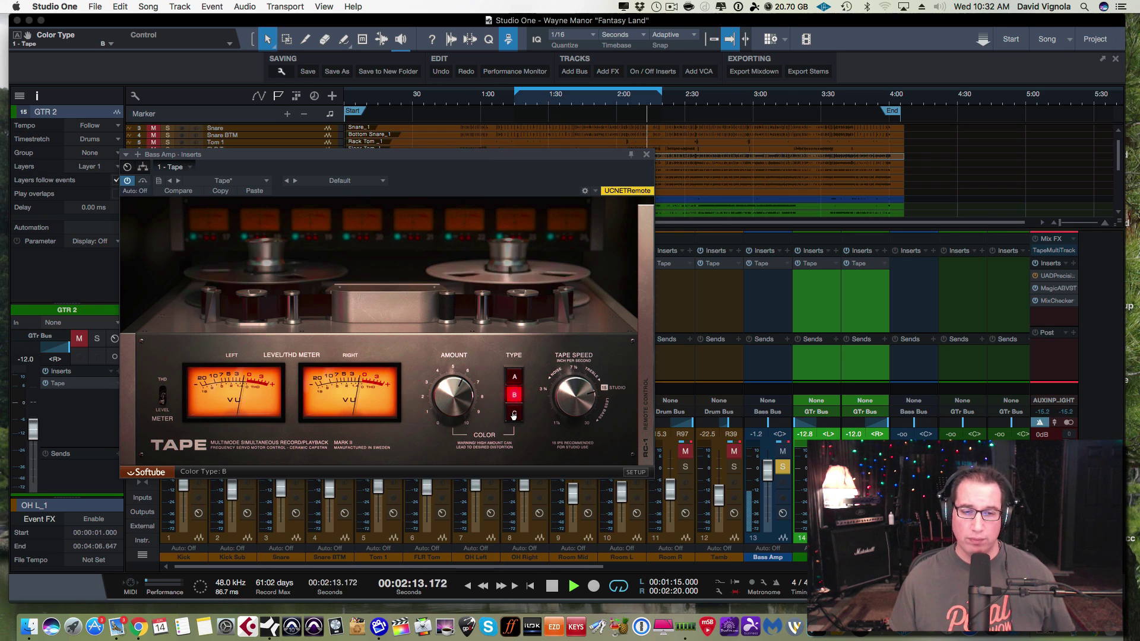
mouse_move(537, 153)
left_mouse_down()
mouse_move(532, 183)
mouse_move(532, 164)
left_mouse_up()
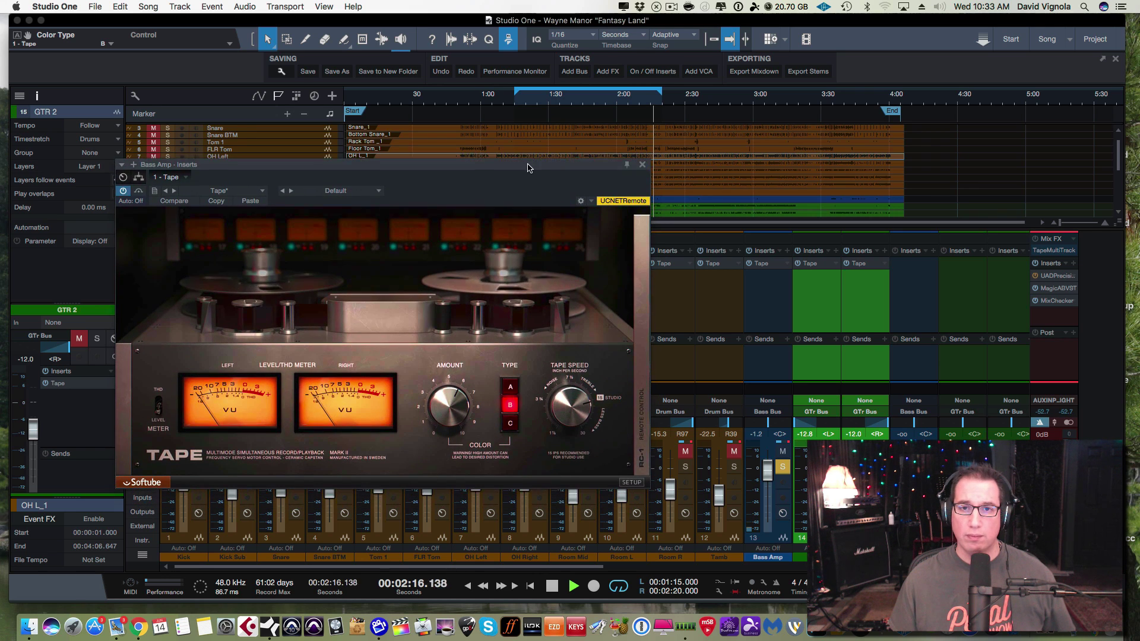
left_click(528, 104)
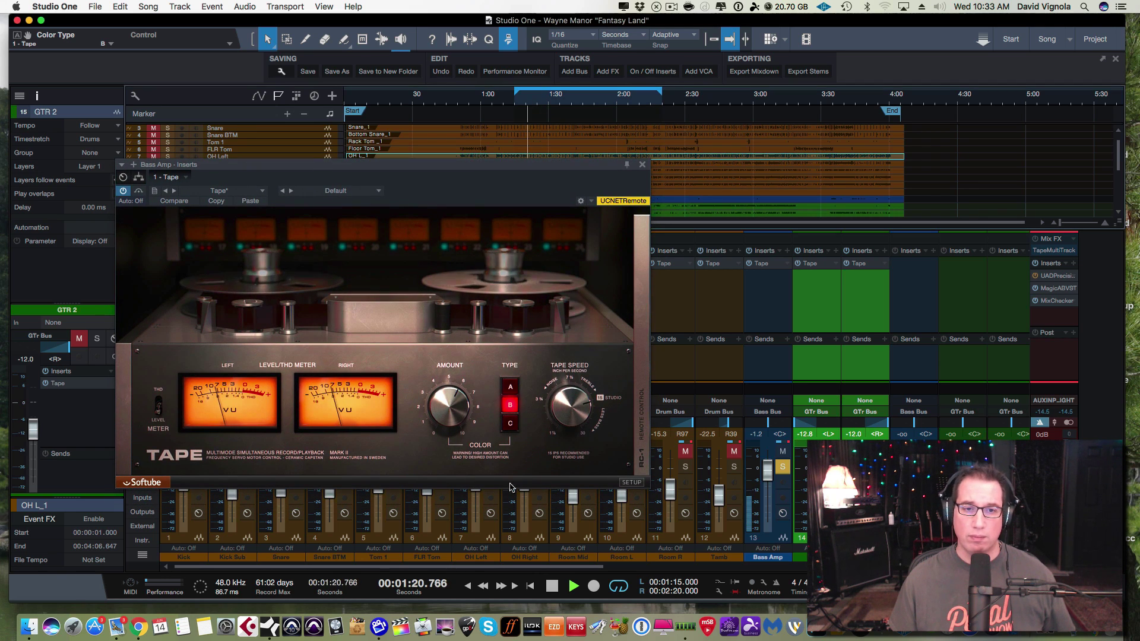
left_click(510, 424)
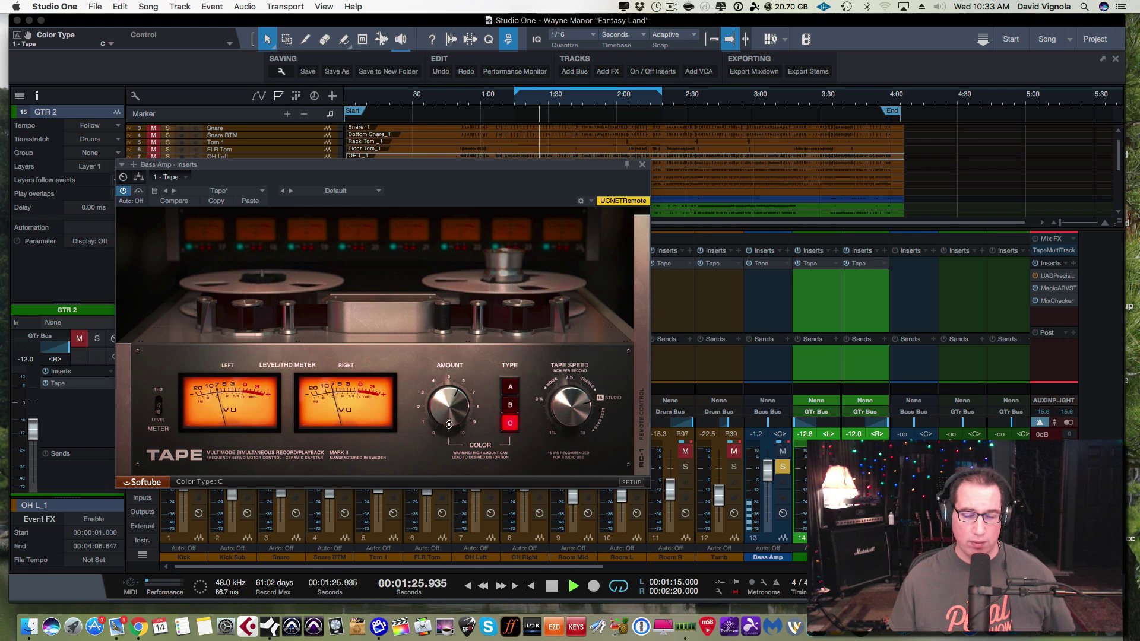
left_click(511, 388)
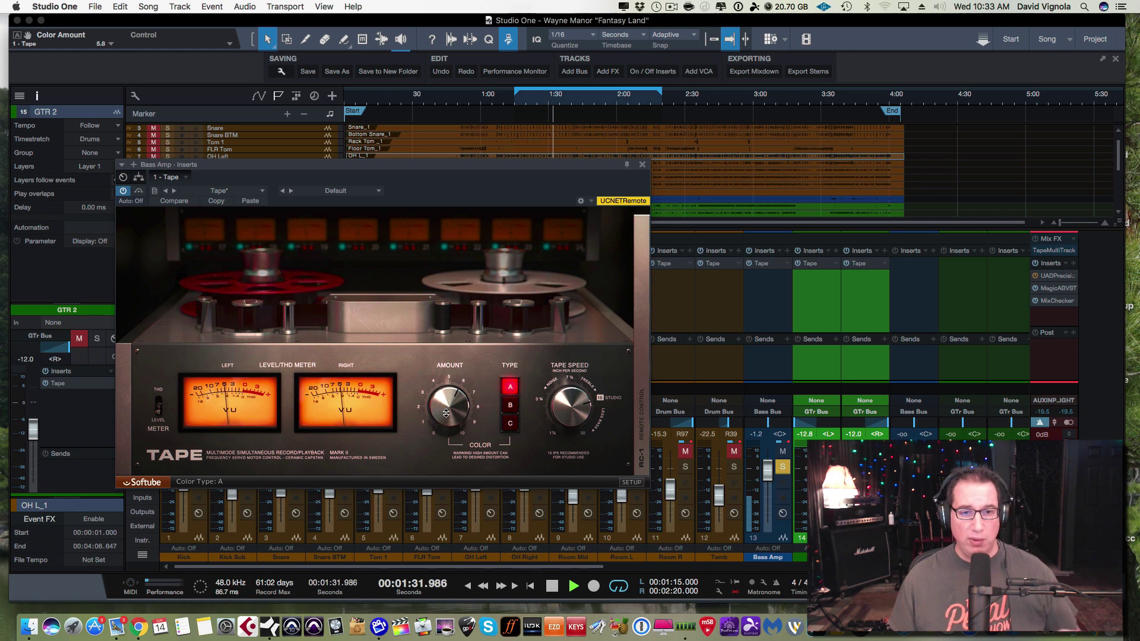
Adjust Tape's Amount, audition tape speeds 7 1/2, 1 7/8 and 3 3/4 IPS, settle on 7 1/2 IPS, and relocate playback to about 1:18
mouse_move(447, 413)
left_mouse_down()
mouse_move(453, 370)
mouse_move(434, 492)
mouse_move(441, 393)
mouse_move(429, 481)
mouse_move(439, 402)
mouse_move(437, 433)
left_mouse_up()
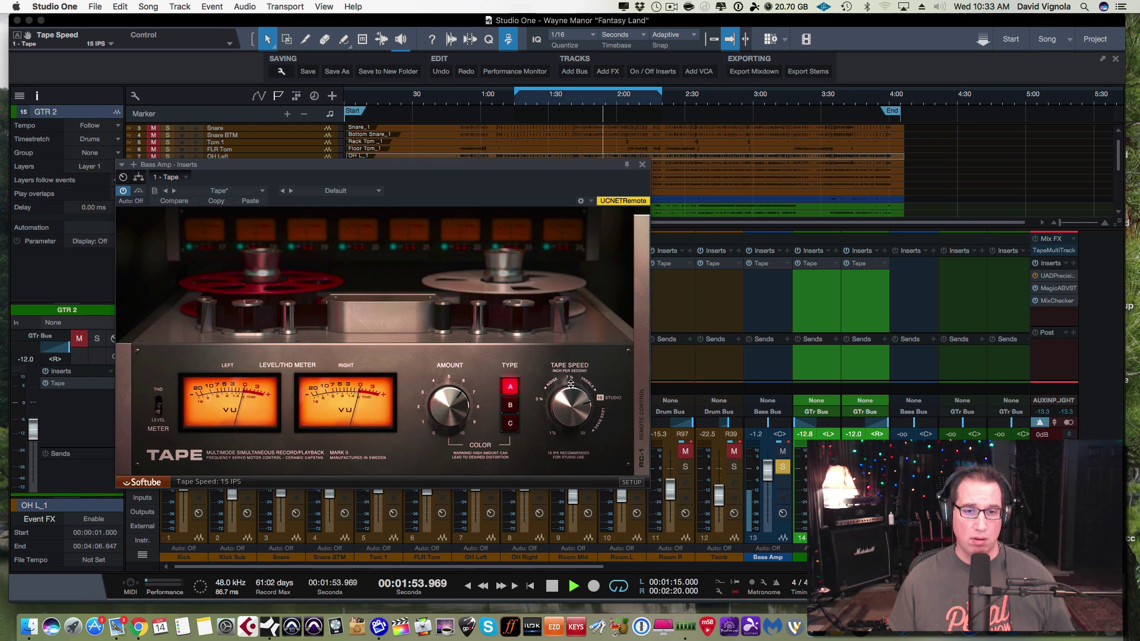
left_click_drag(564, 416, 564, 426)
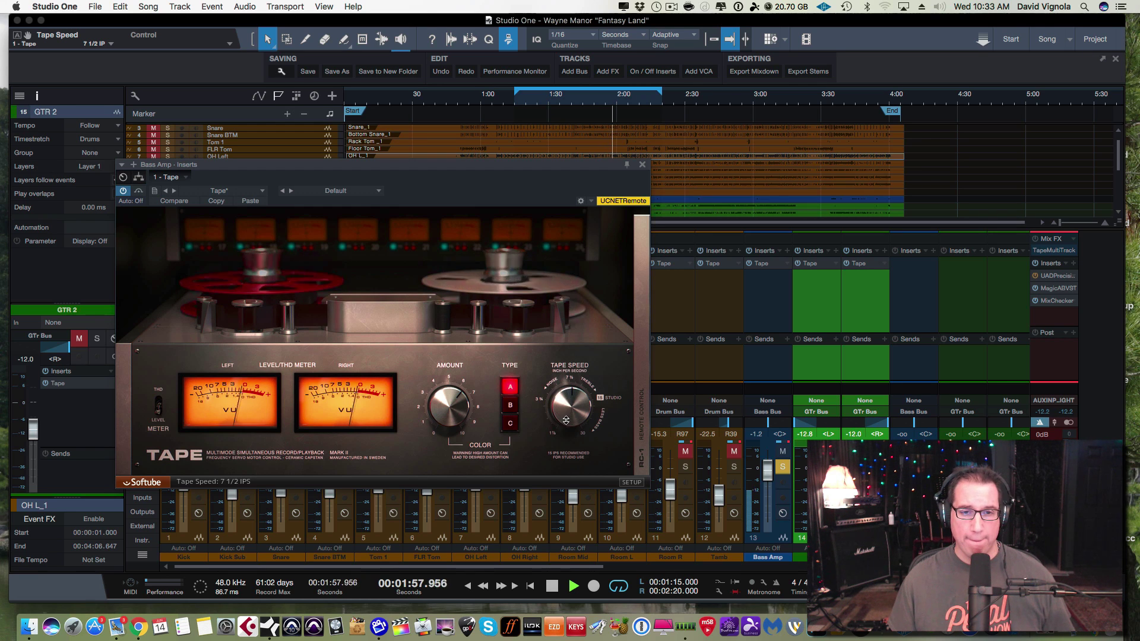
mouse_move(566, 420)
left_mouse_down()
mouse_move(554, 458)
mouse_move(553, 436)
left_mouse_up()
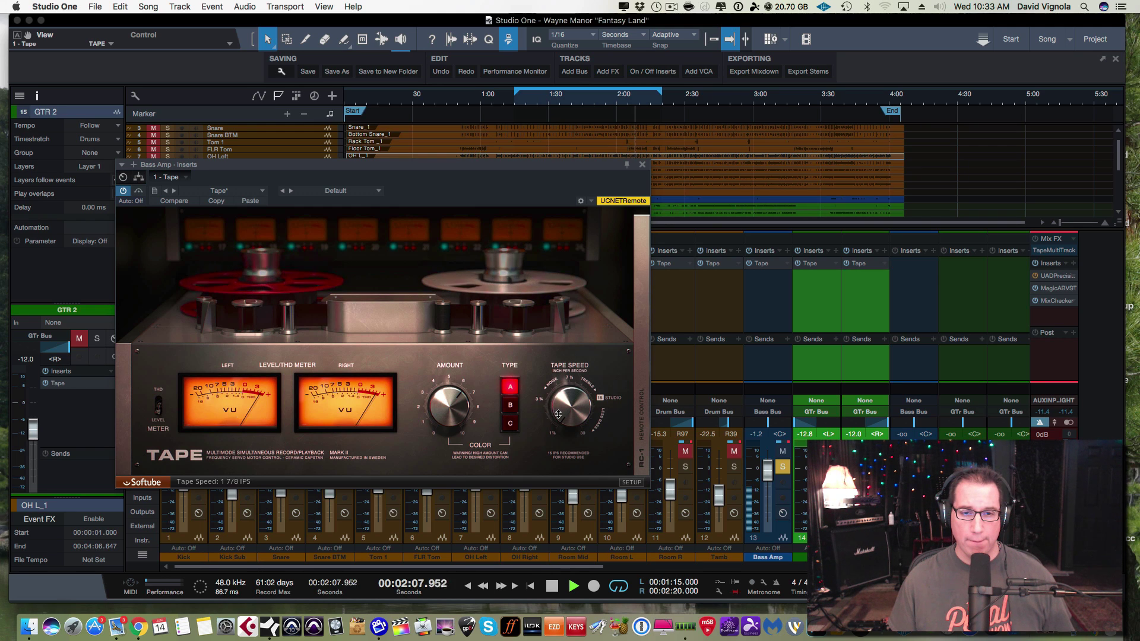
left_click_drag(557, 419, 558, 414)
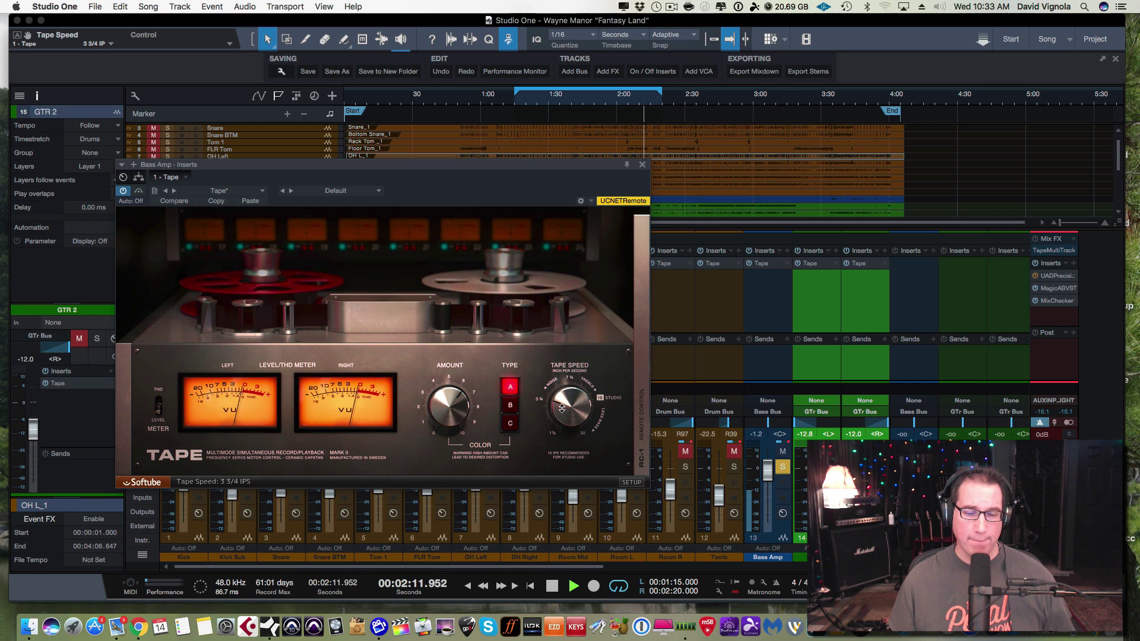
scroll(562, 408, "up", 1)
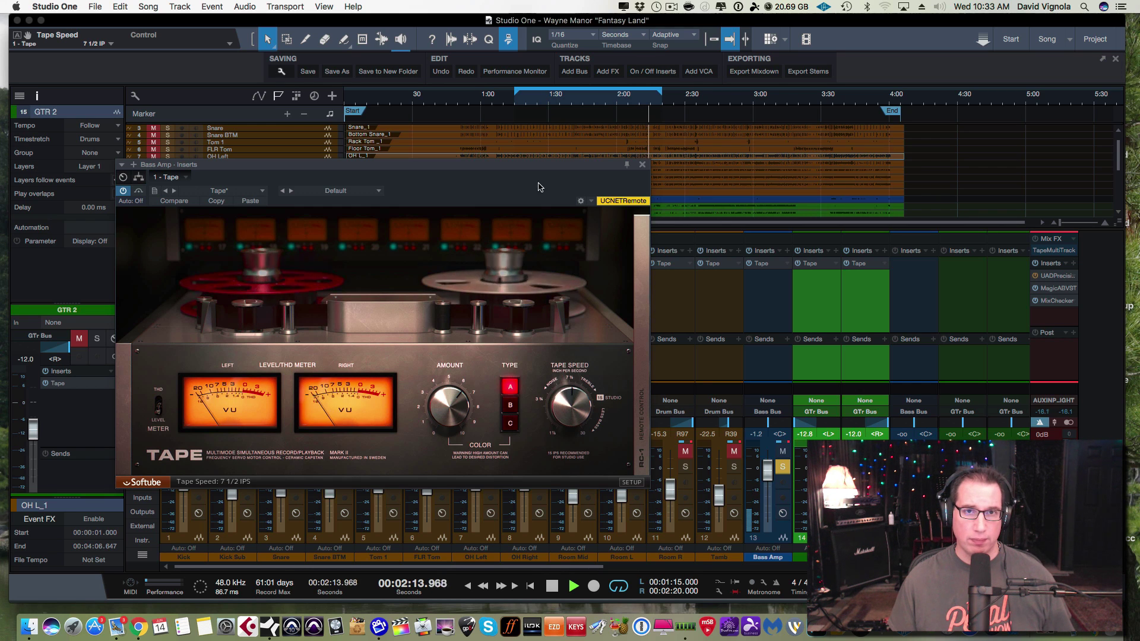
left_click(521, 107)
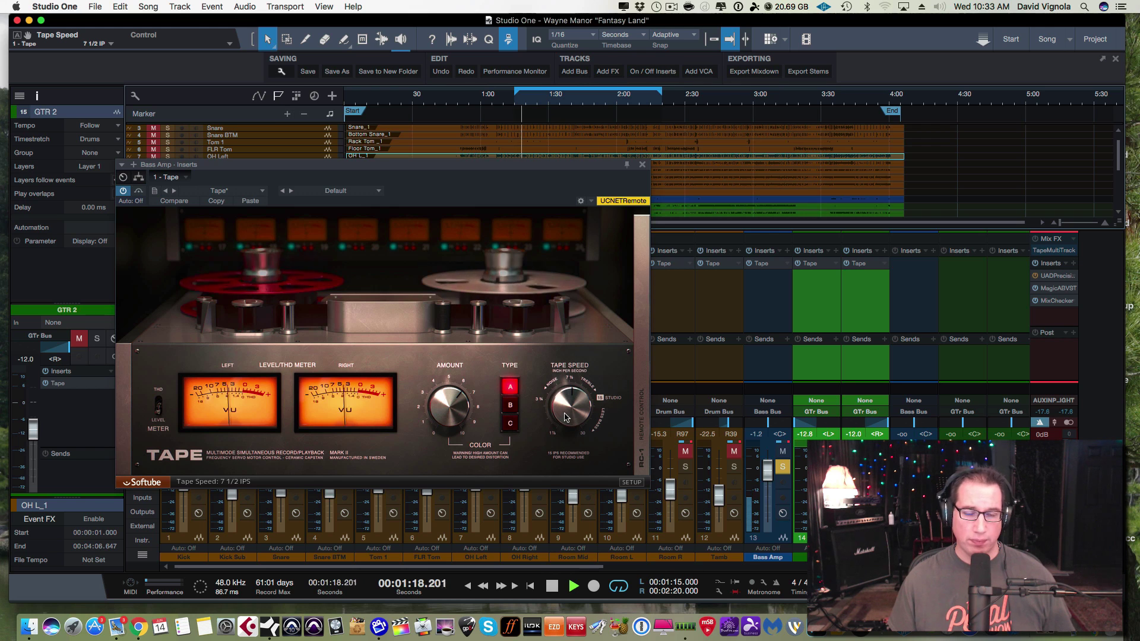
Audition Tape's speed at 15 and 30 IPS on the bass, stop playback, and return the speed to 15 IPS
left_click(598, 399)
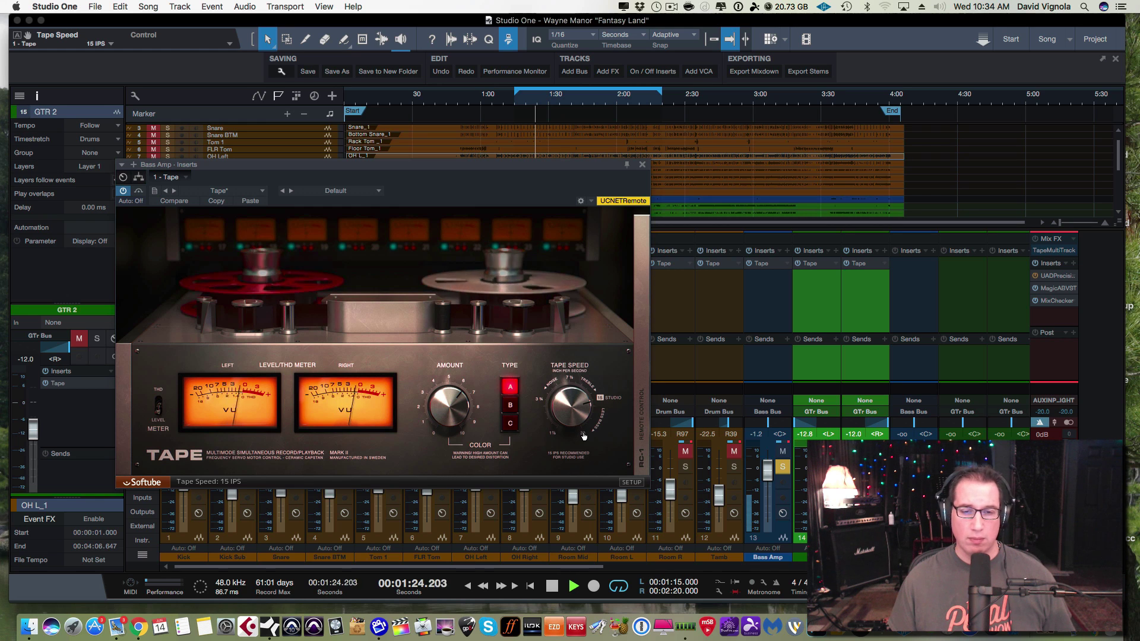
left_click(584, 436)
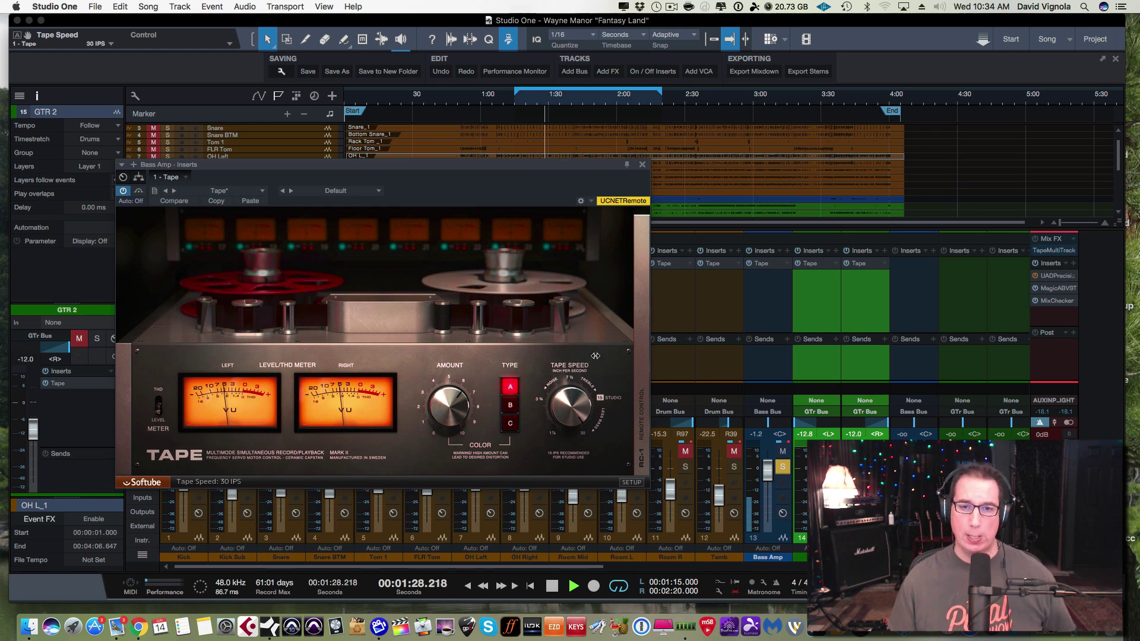
key("space")
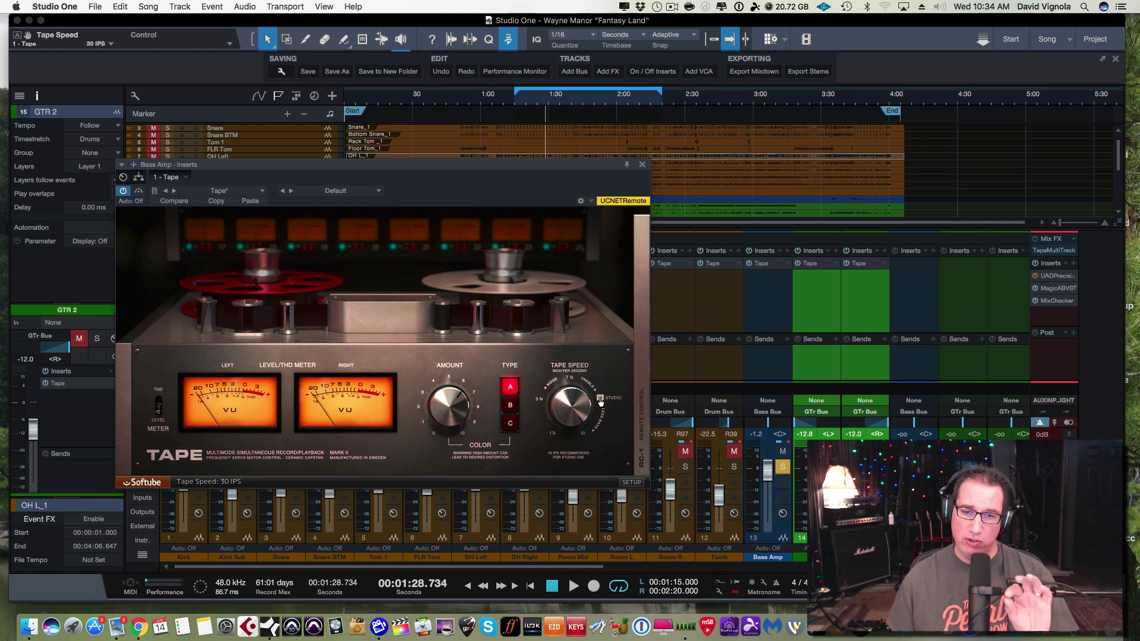
scroll(599, 402, "down", 1)
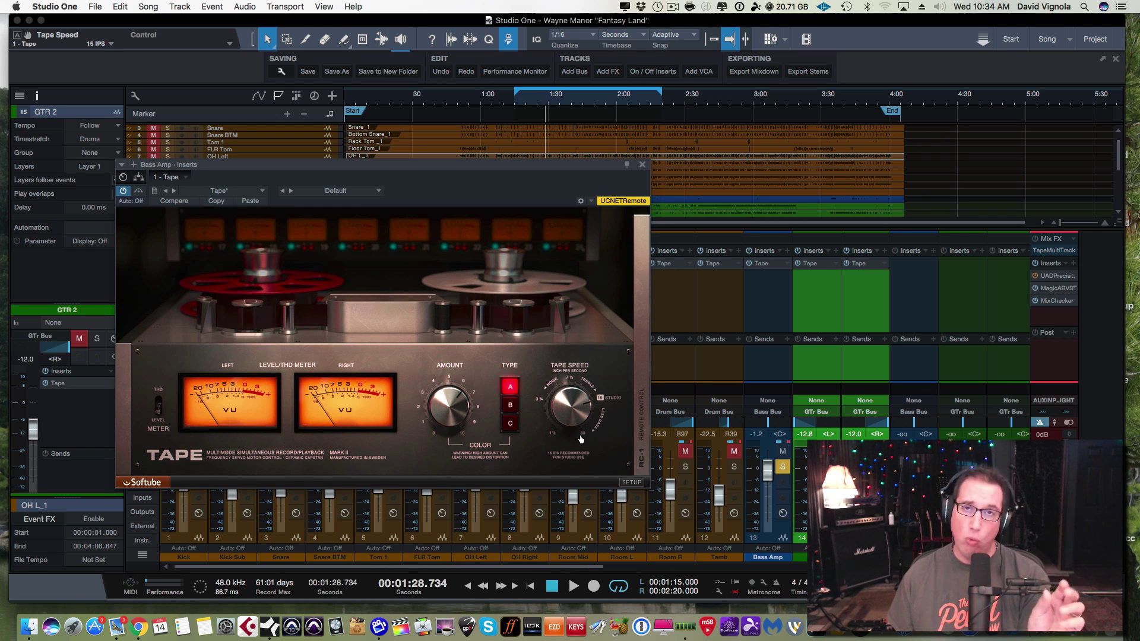
Reveal Tape's remote control section, resume playback, and audition Speed Stability down to 1.0% before bringing it back near Normal
left_click(636, 452)
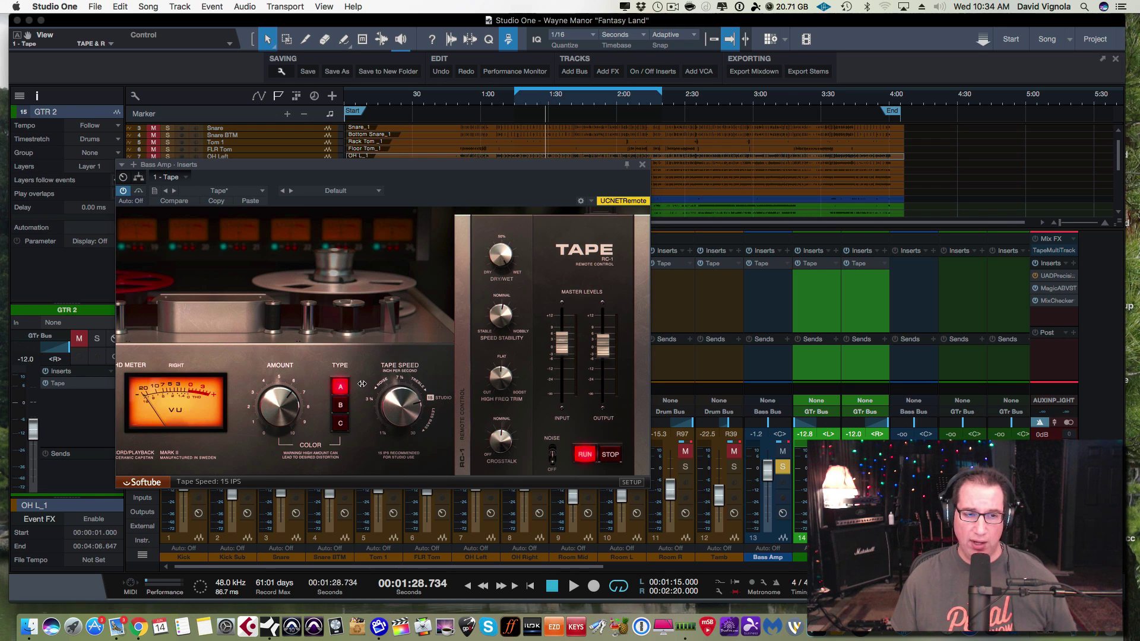
key("space")
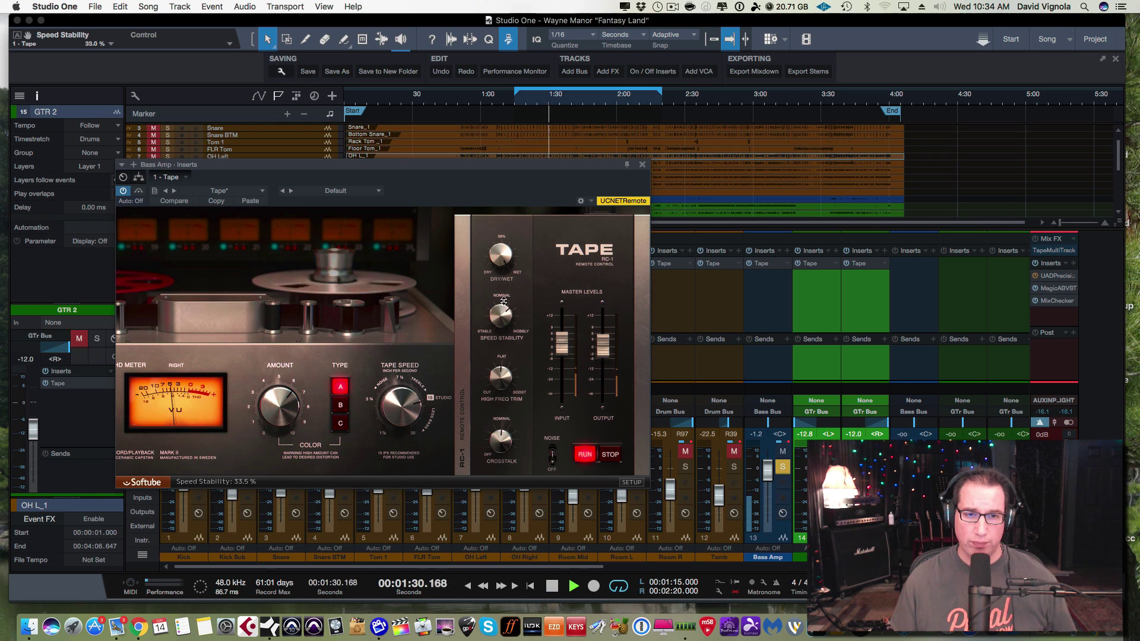
mouse_move(500, 315)
left_mouse_down()
mouse_move(500, 389)
mouse_move(504, 317)
left_mouse_up()
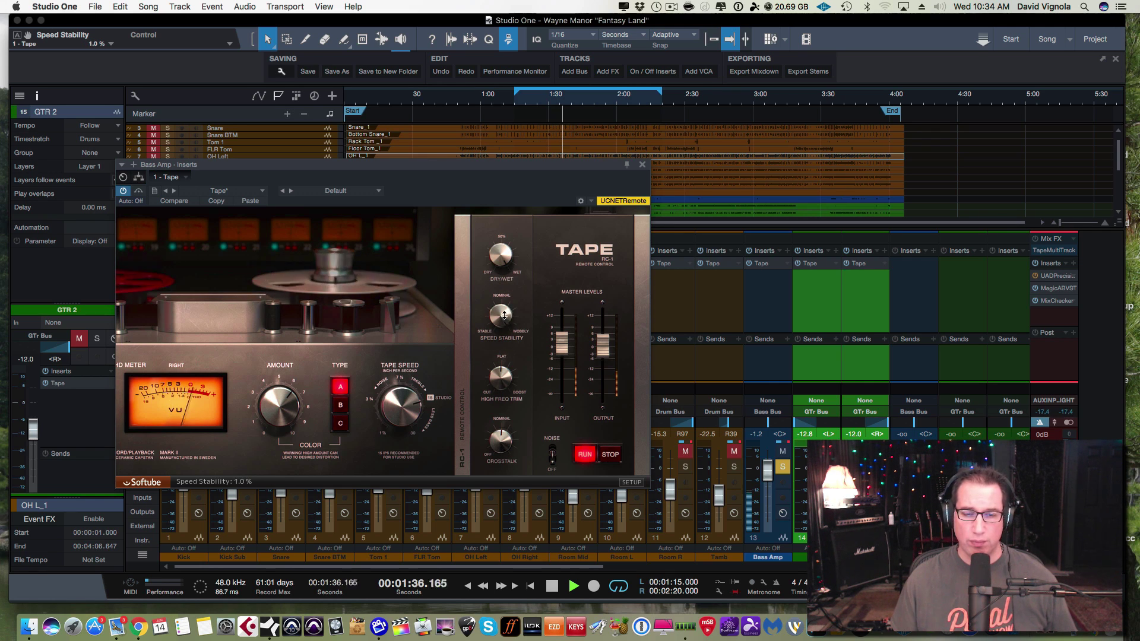
left_click_drag(504, 315, 504, 297)
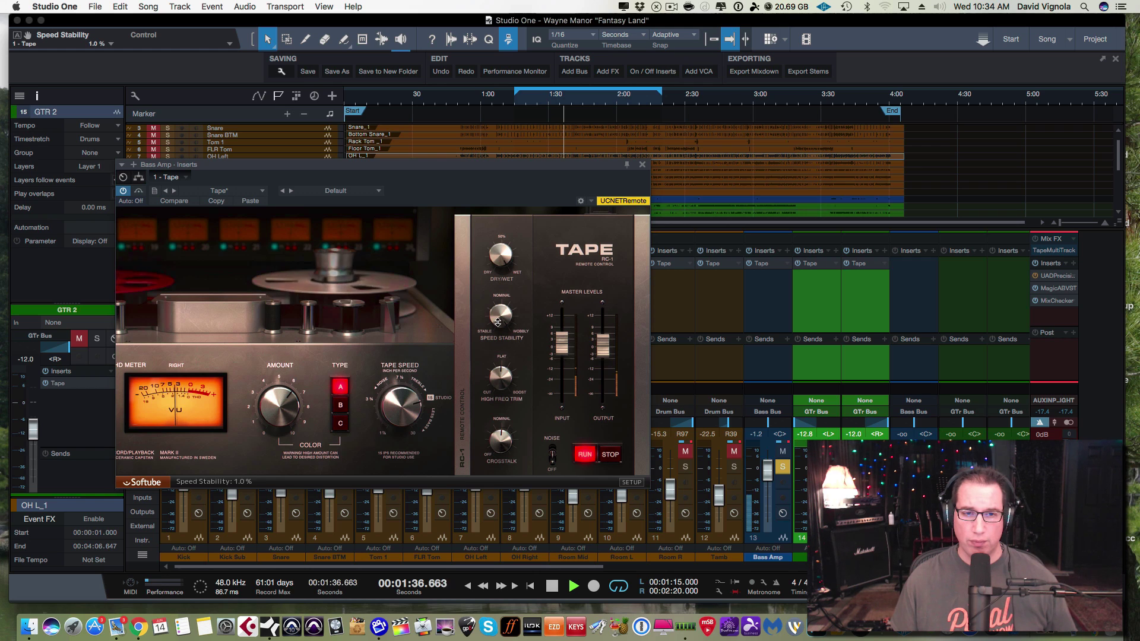
Audition Tape's High Freq Trim at BOOST on the bass, then bring it back near flat at -0.1
left_click(493, 381)
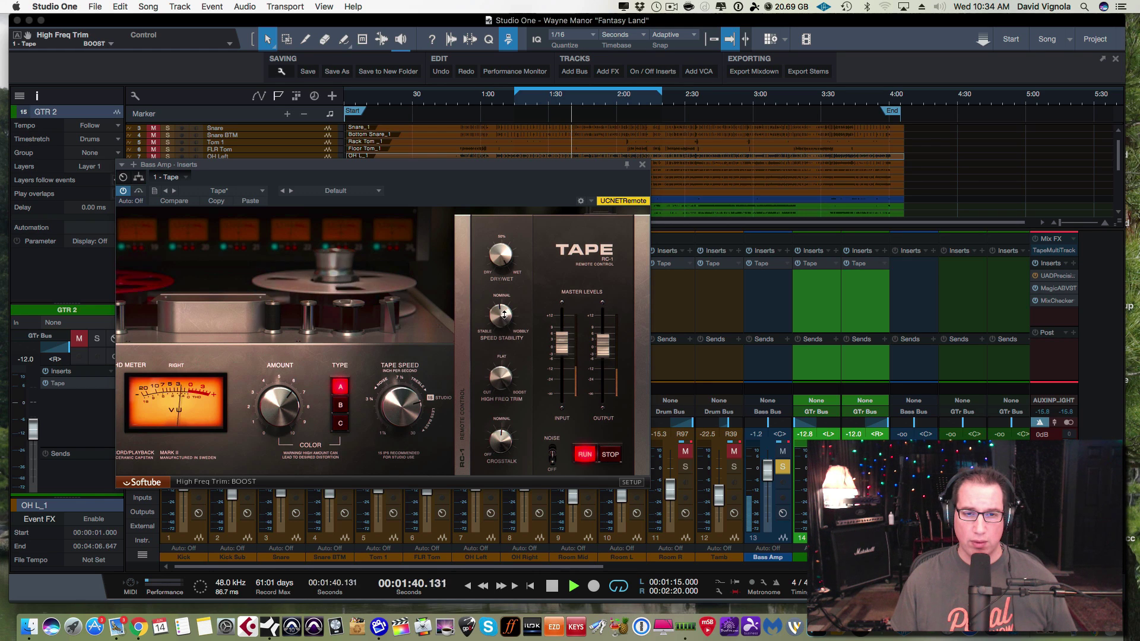
left_click(492, 380)
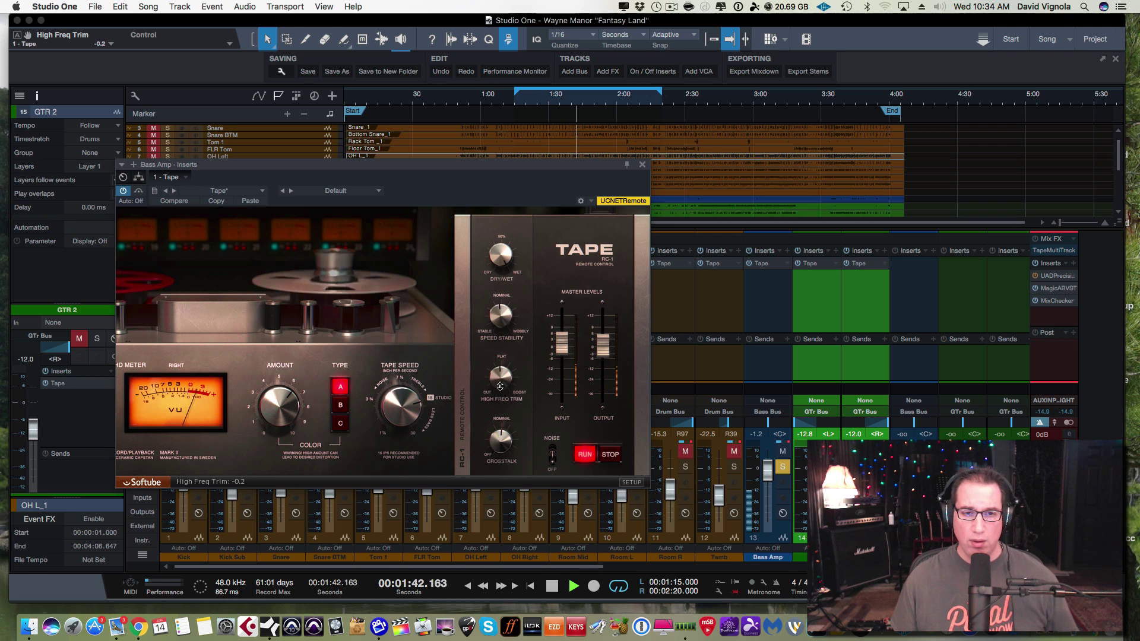
left_click_drag(500, 380, 535, 348)
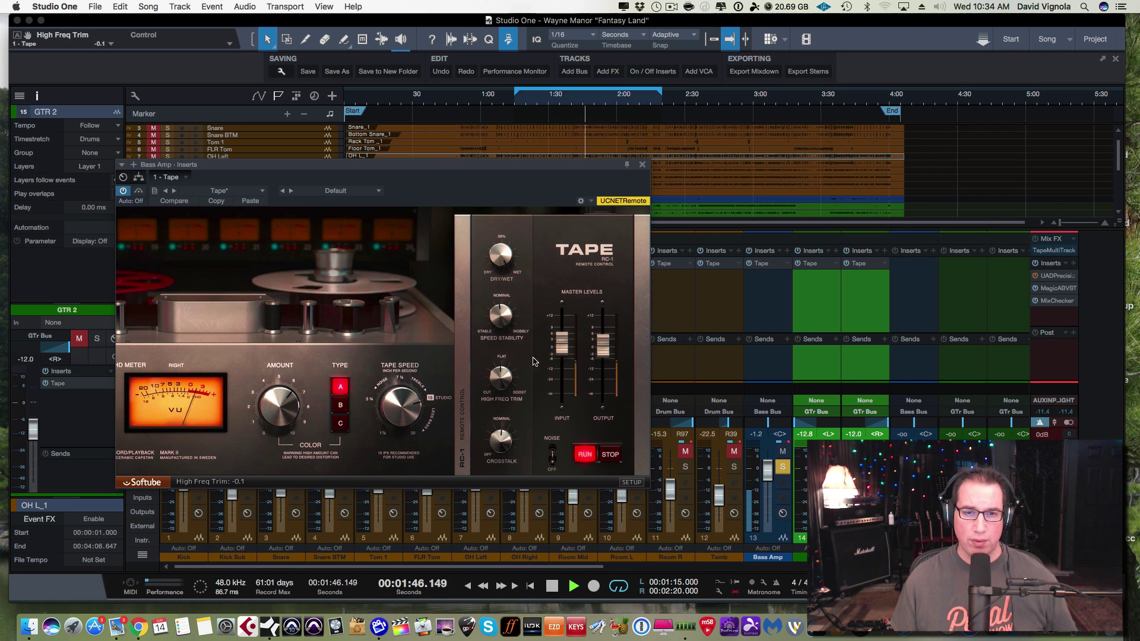
Raise Tape's master input level, lower its output to -6.0 dB, and compare the bass with Tape bypassed and active
left_click_drag(562, 347, 597, 359)
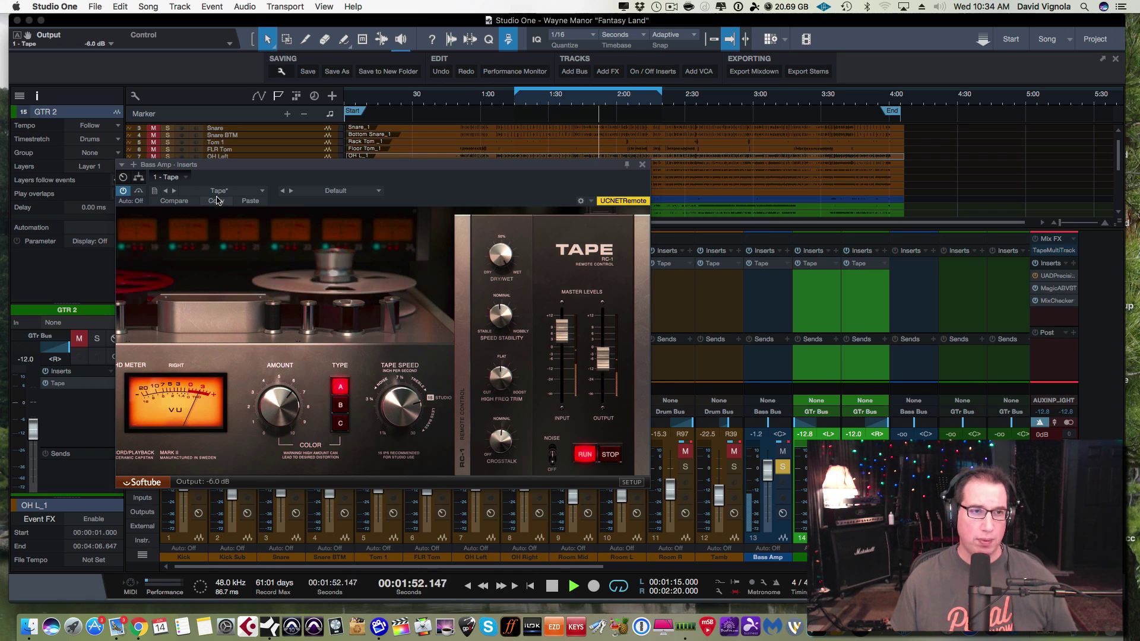
left_click(138, 191)
left_click_drag(242, 173, 269, 178)
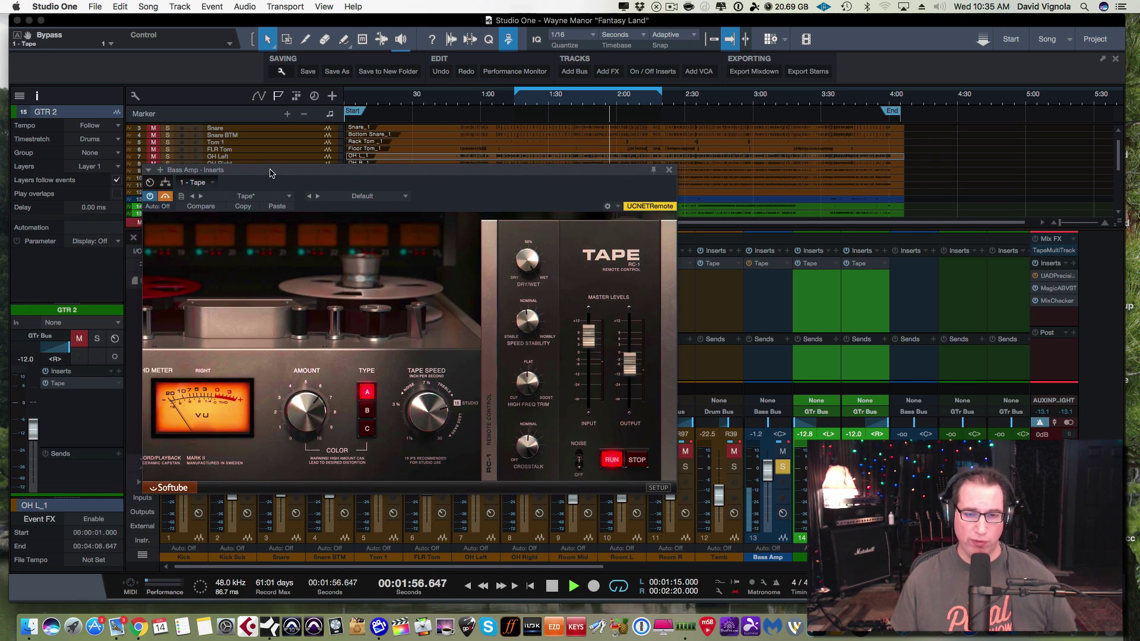
left_click(166, 198)
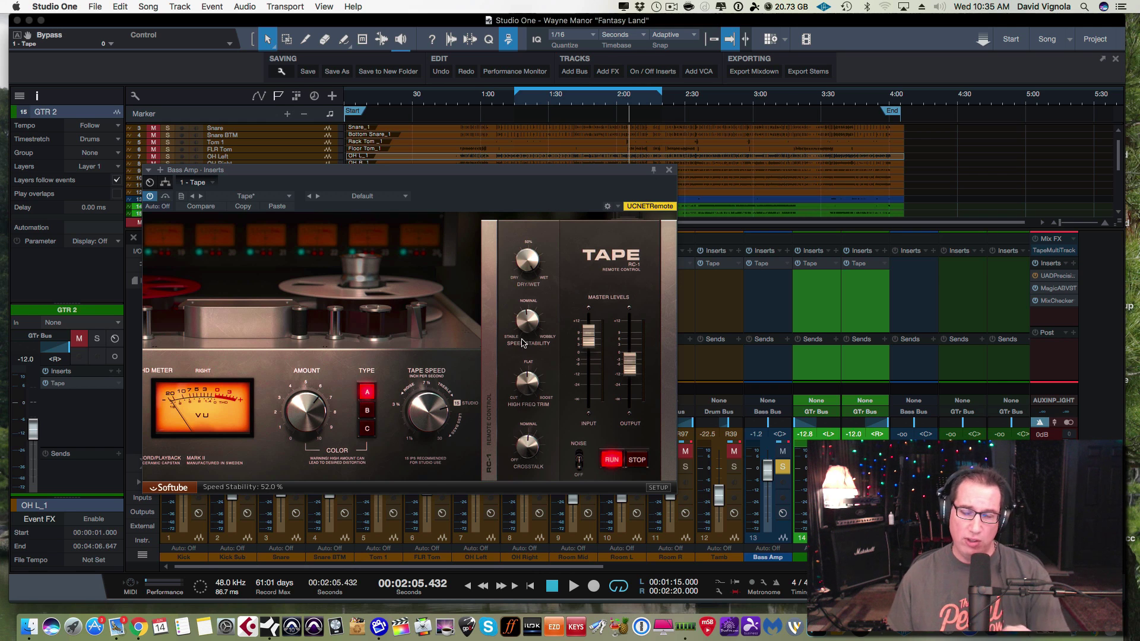
Close the bass Tape window and switch the solo from Bass Amp to GTR 1 and GTR 2
left_click(669, 170)
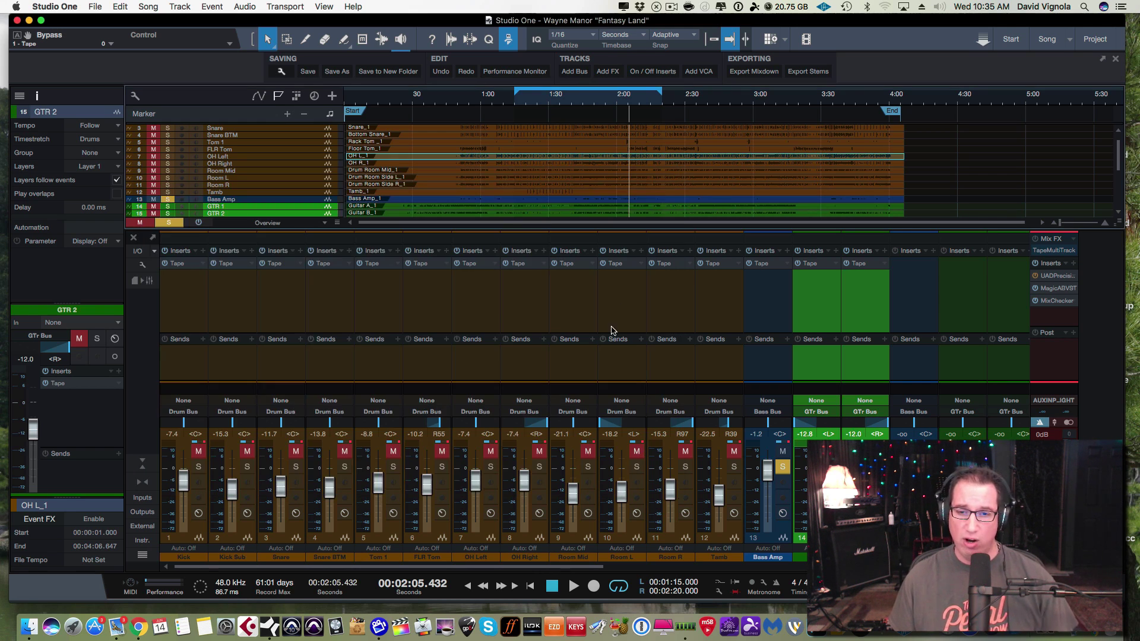
left_click(783, 466)
left_click(831, 466)
left_click(880, 467)
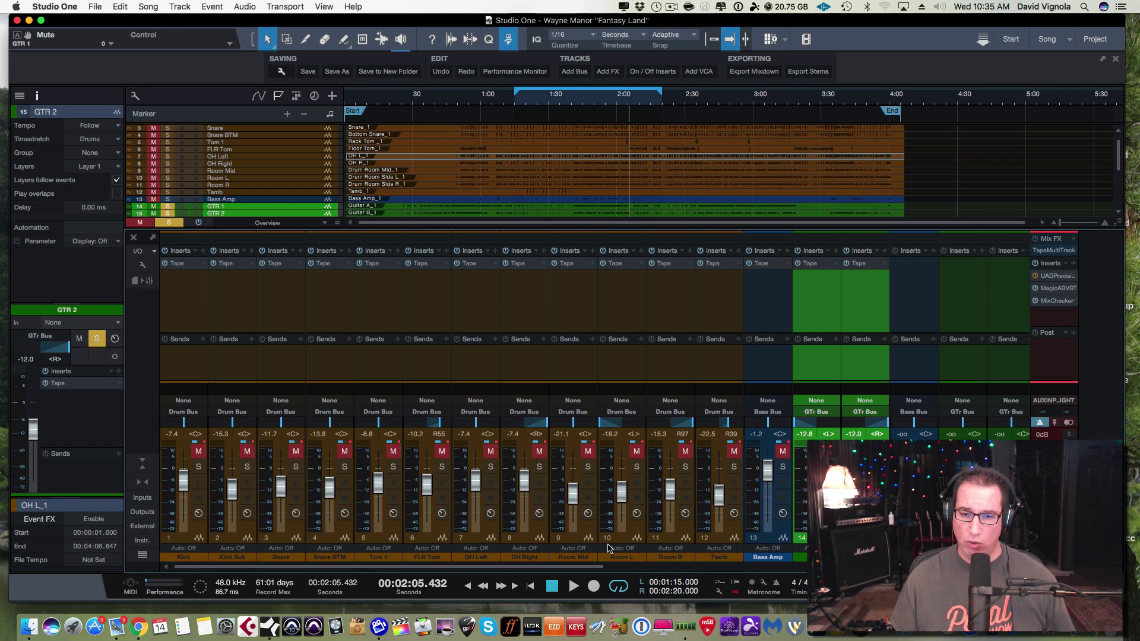
left_click_drag(601, 568, 711, 569)
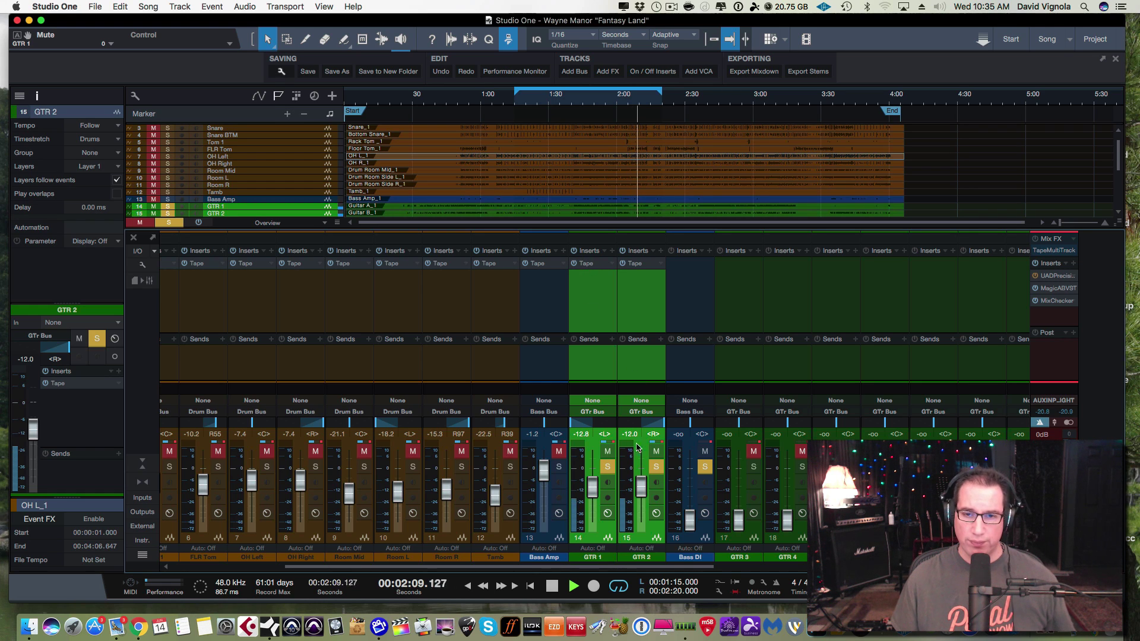
Mute GTR 1 and GTR 2 together, unmute and solo only GTR 1, and relocate playback to about 1:46
left_click(656, 452)
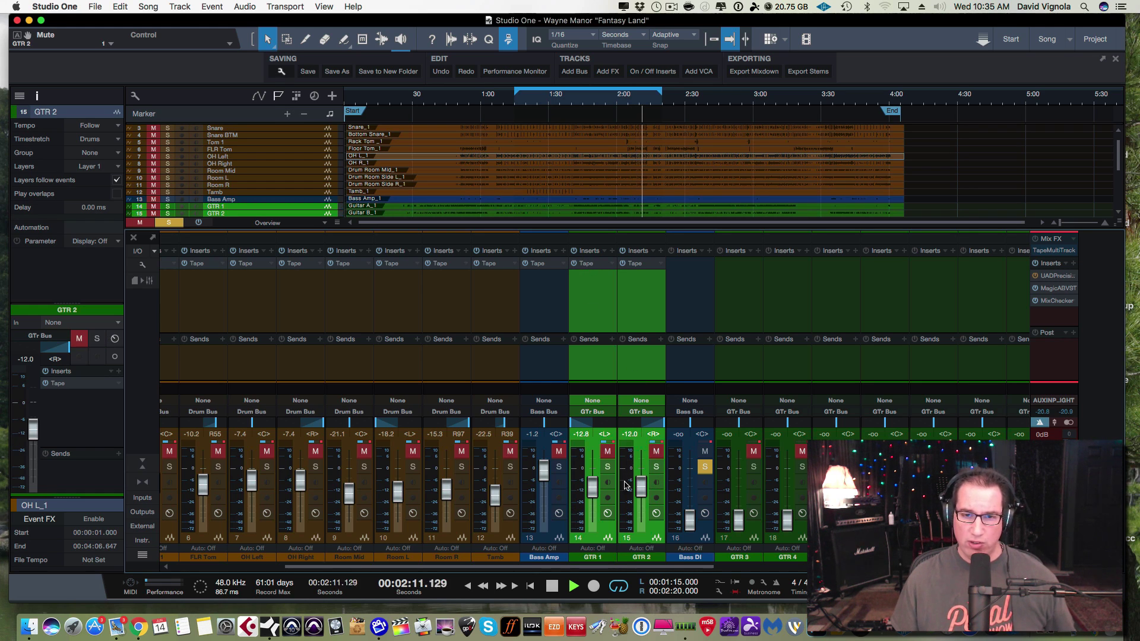
left_click(650, 540)
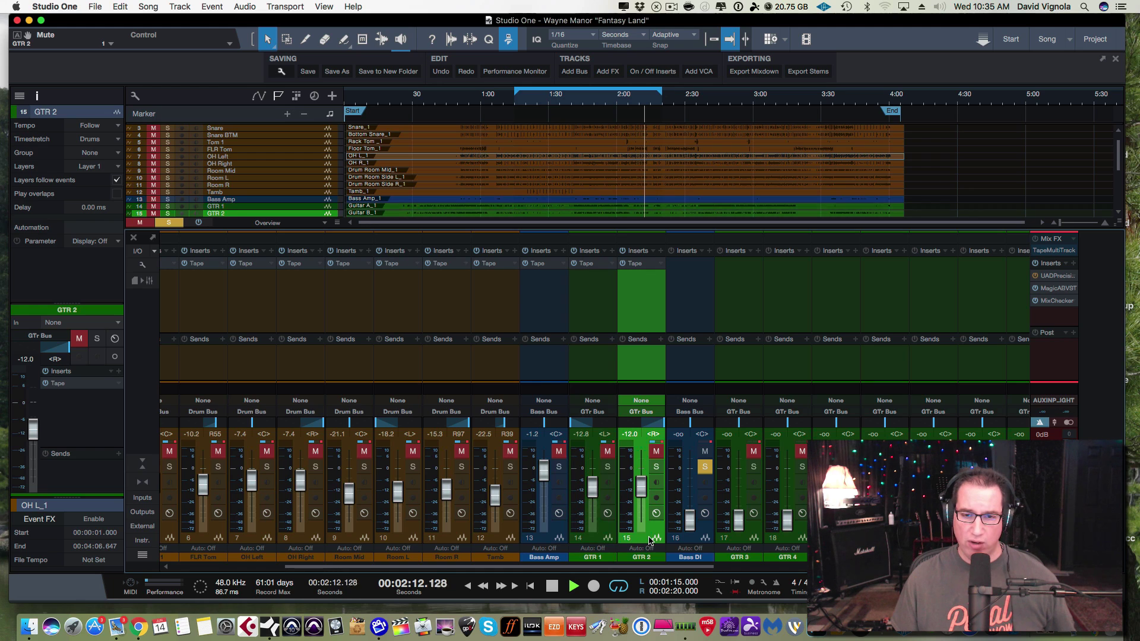
left_click(607, 451)
left_click(608, 466)
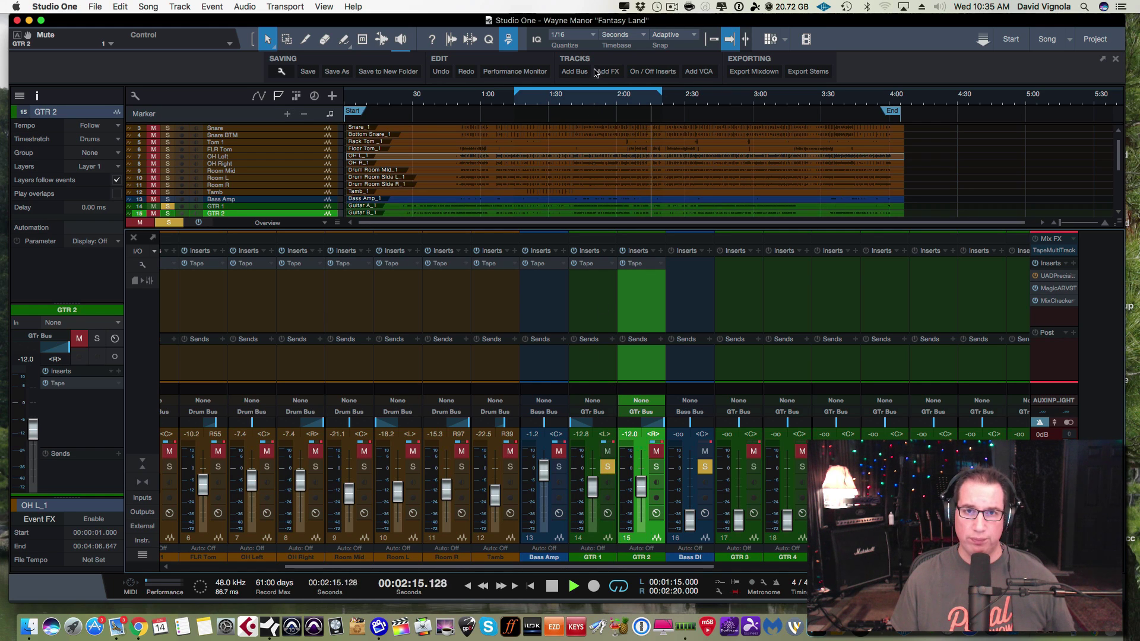
left_click(594, 190)
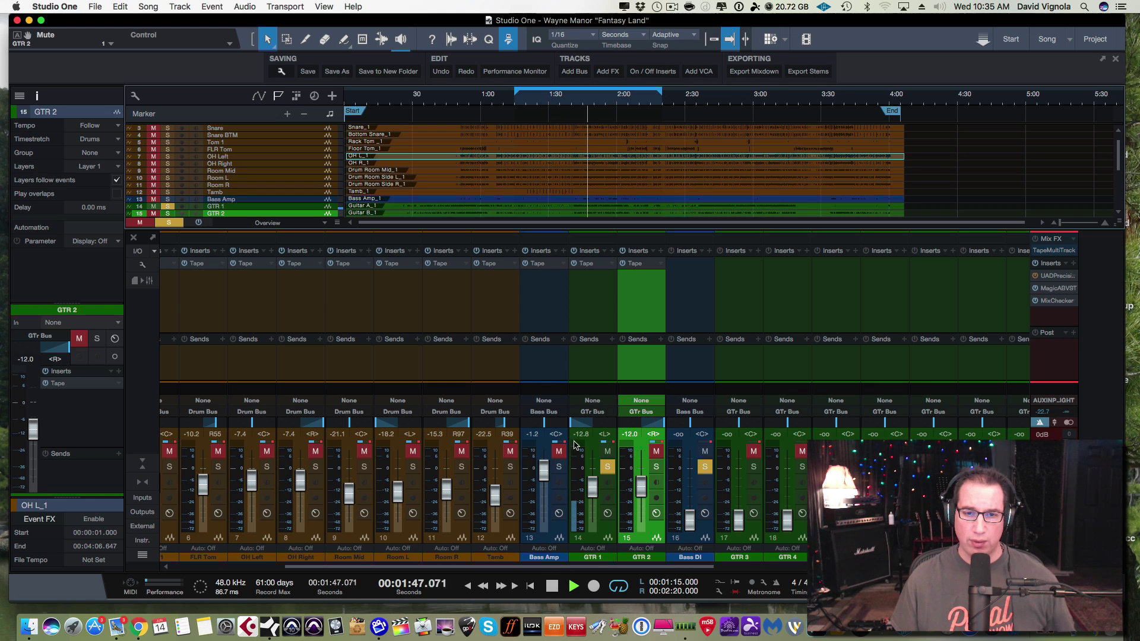
Pan GTR 1 to the center and raise its channel volume to -6.3 dB
left_click_drag(577, 423, 594, 427)
left_click(603, 437, "alt")
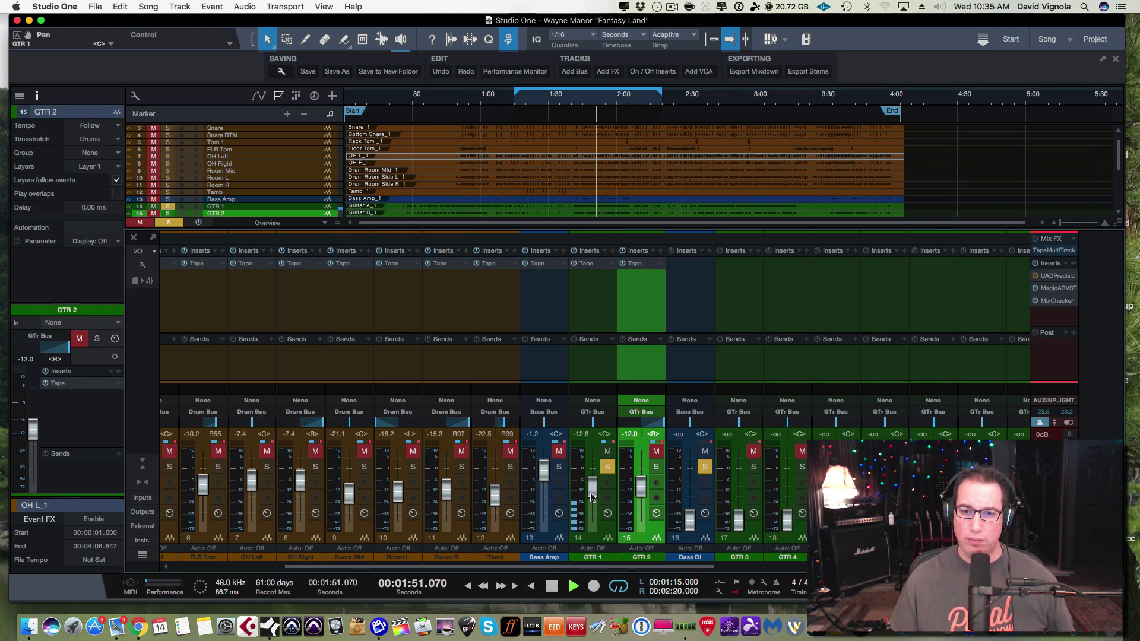
left_click_drag(592, 496, 593, 482)
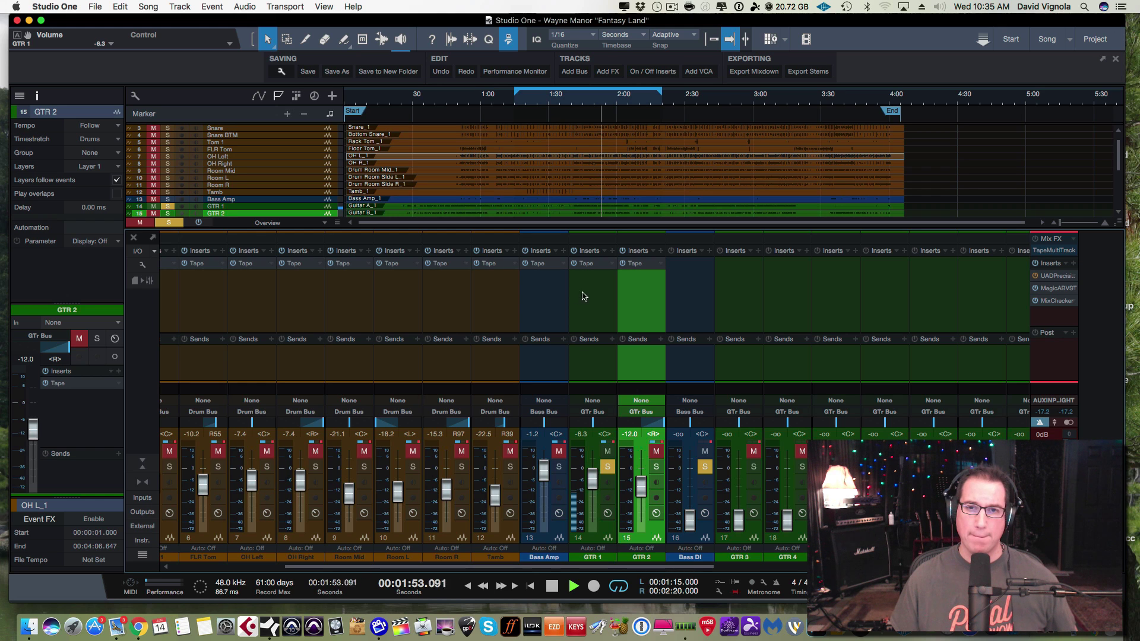
Open the Tape insert on GTR 1 and compare the guitar with Tape bypassed and active
left_click(586, 263)
left_click_drag(459, 179, 457, 163)
left_click(224, 187)
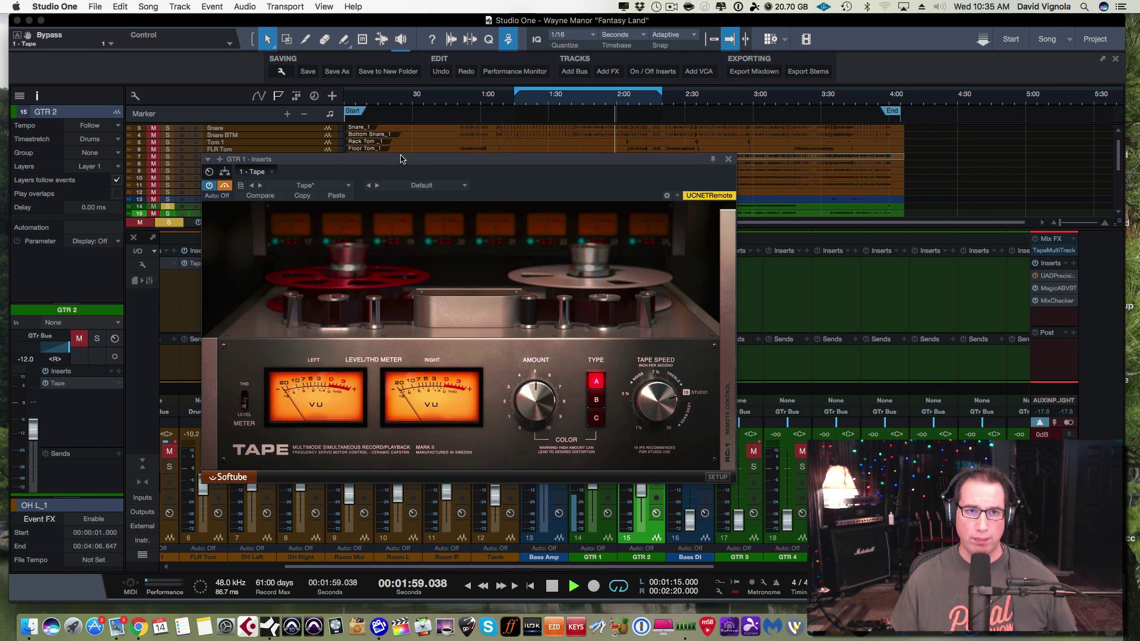
left_click_drag(380, 159, 375, 170)
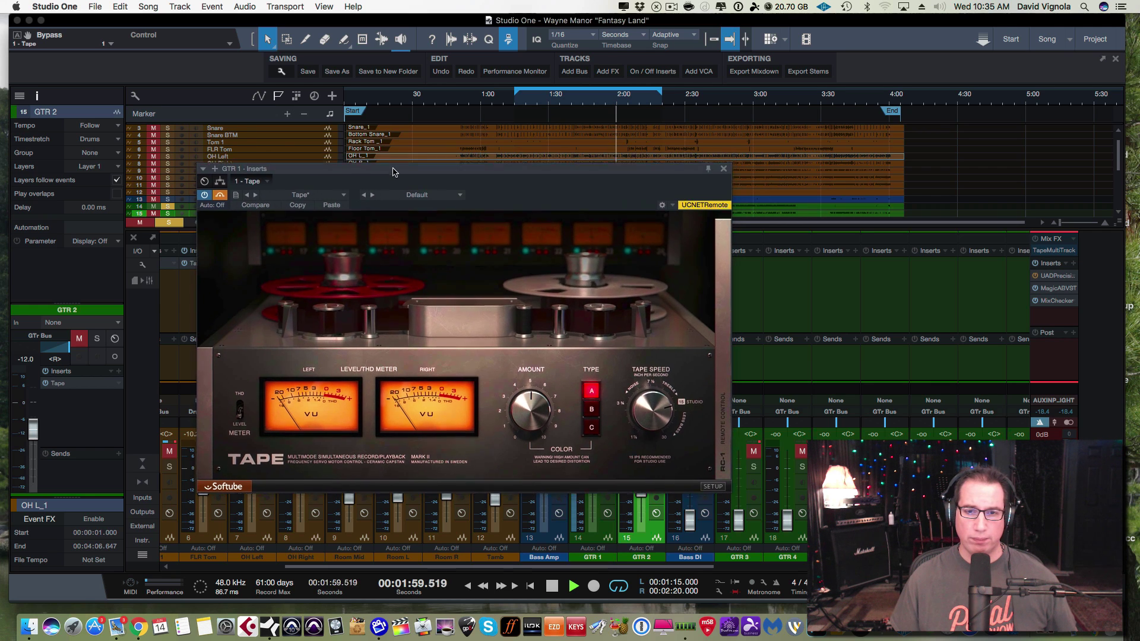
left_click(219, 196)
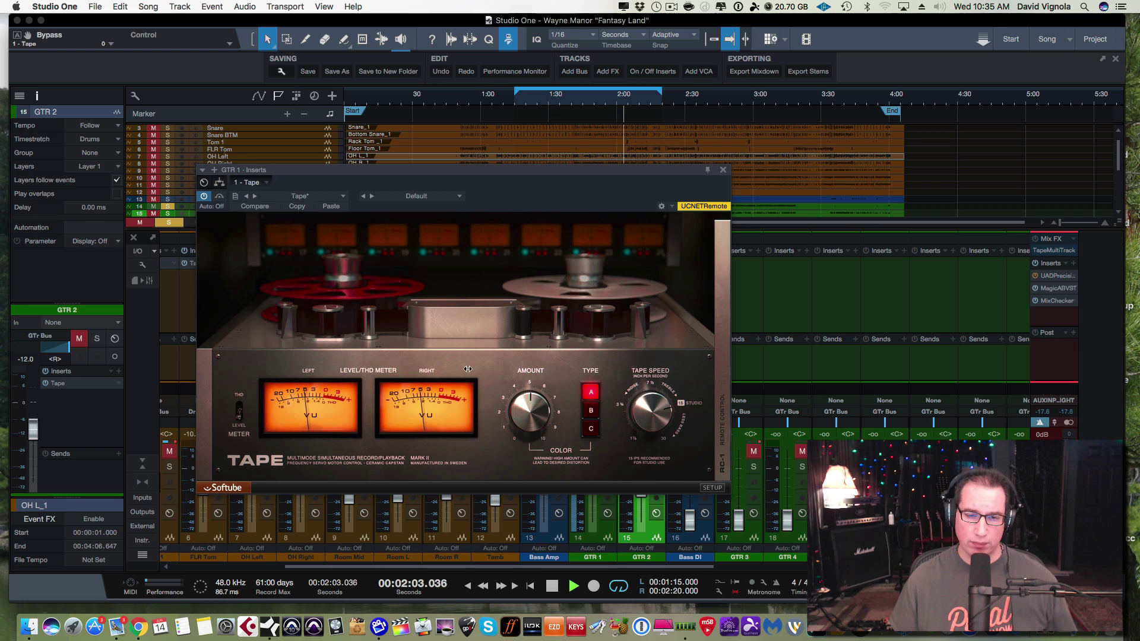
Reveal the remote control section of GTR 1's Tape, push Speed Stability to full WOBBLY, and stop playback
left_click(724, 414)
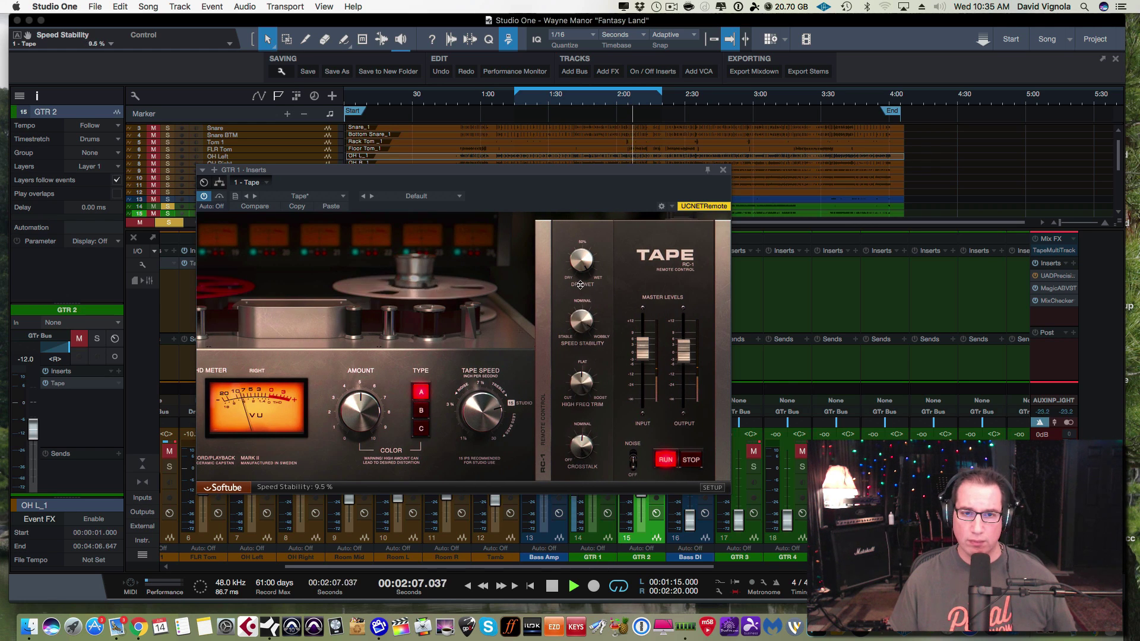
scroll(580, 300, "up", 3)
scroll(575, 353, "up", 5)
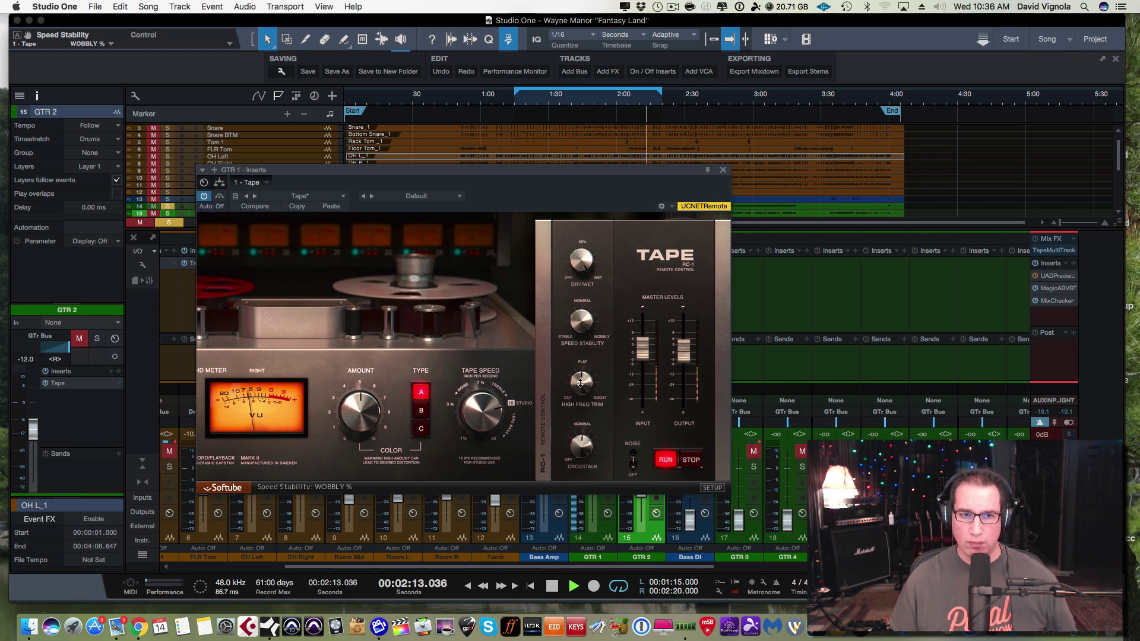
key("space")
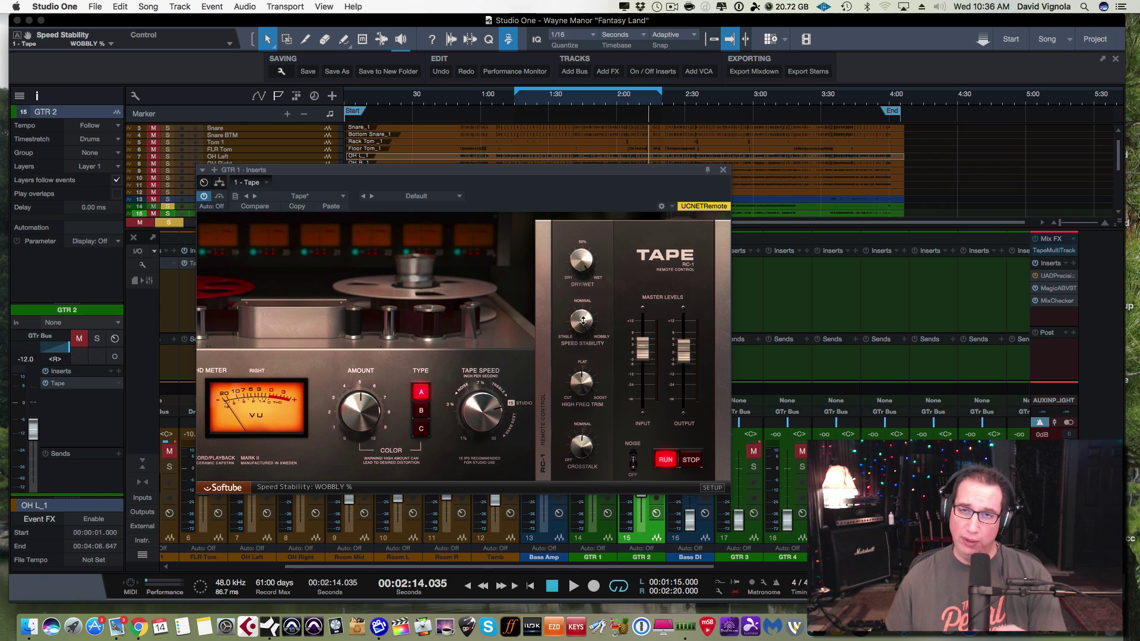
Lower Speed Stability to 6.0%, settle it at 49.0%, and play GTR 1 from about 1:26
left_click_drag(582, 321, 582, 327)
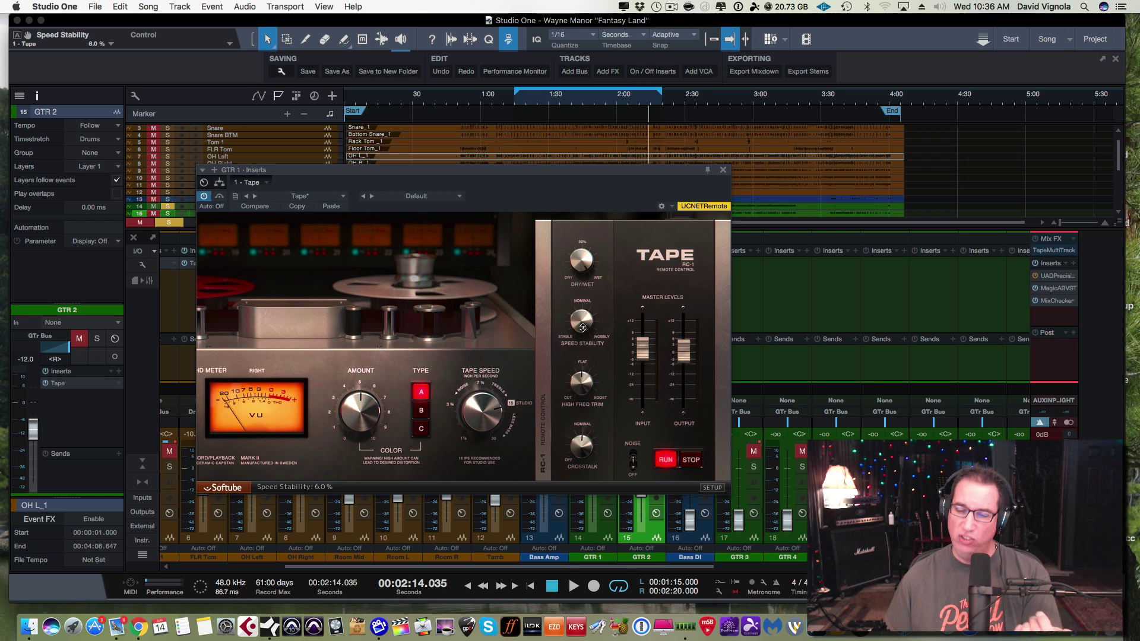
left_click_drag(582, 327, 588, 317)
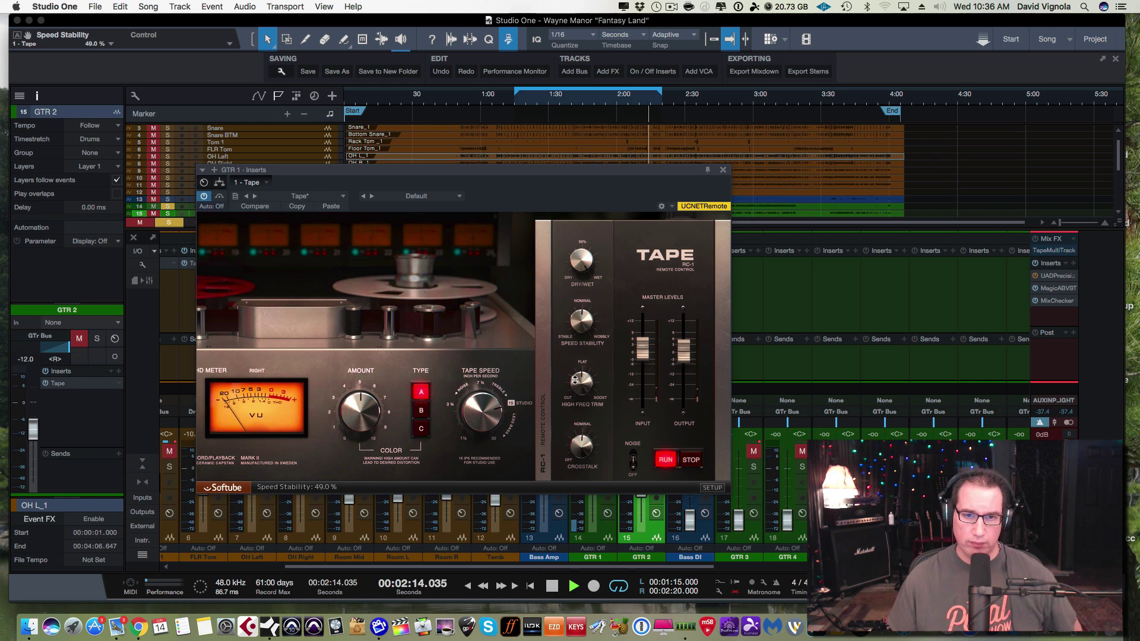
key("space")
left_click(542, 100)
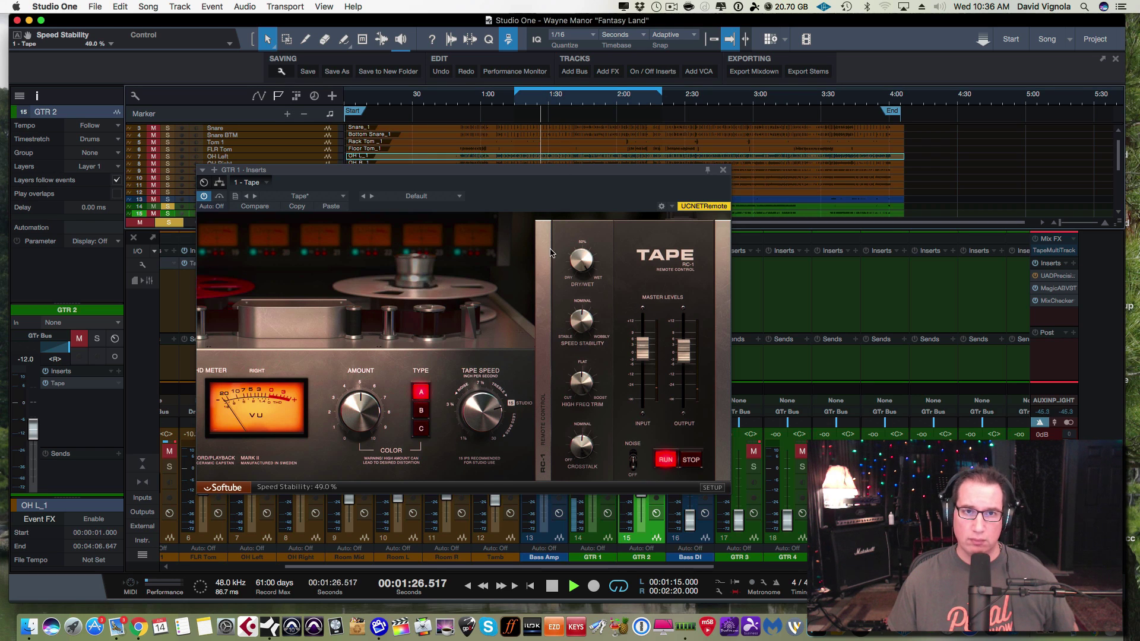
Audition GTR 1's High Freq Trim from a cut of about -4 to a boost of about 3, then stop and resume playback
mouse_move(568, 388)
left_mouse_down()
mouse_move(579, 386)
mouse_move(586, 328)
mouse_move(579, 457)
mouse_move(579, 393)
left_mouse_up()
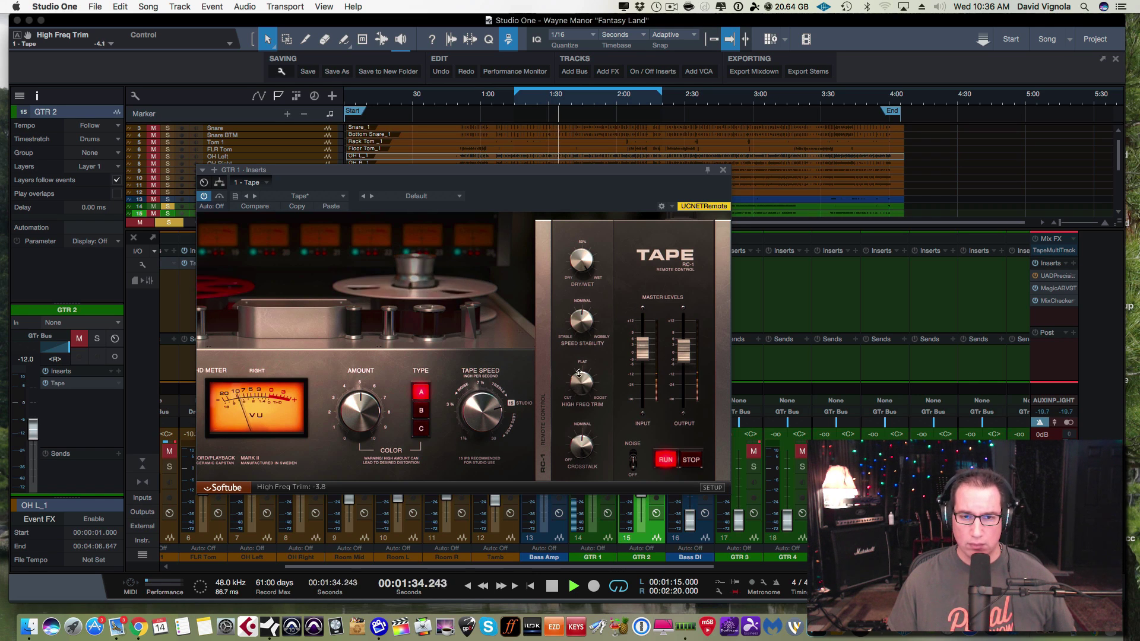
left_click_drag(579, 373, 581, 282)
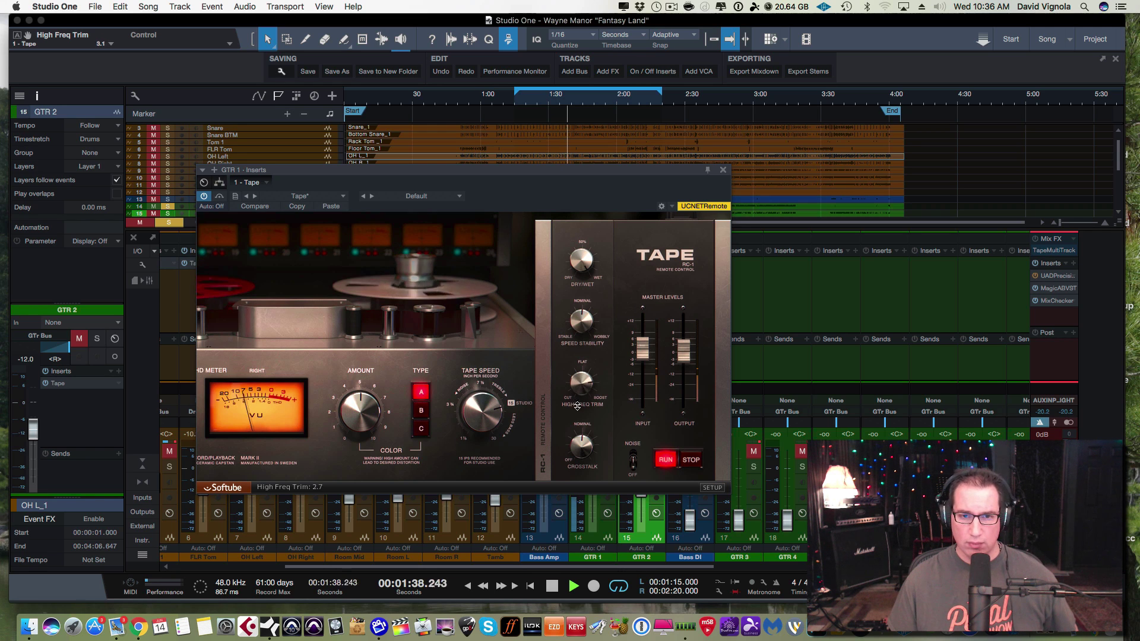
left_click_drag(578, 406, 567, 435)
key("space")
key("space")
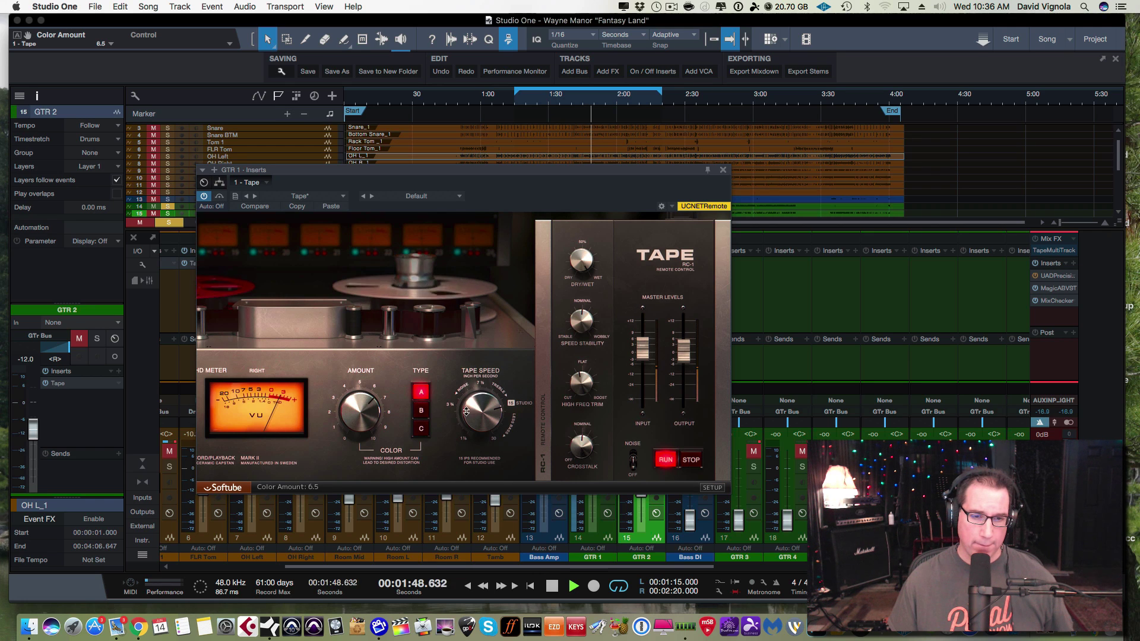
Switch on Tape's noise on GTR 1, compare color types B and C, return to type A and stop playback
left_click(633, 459)
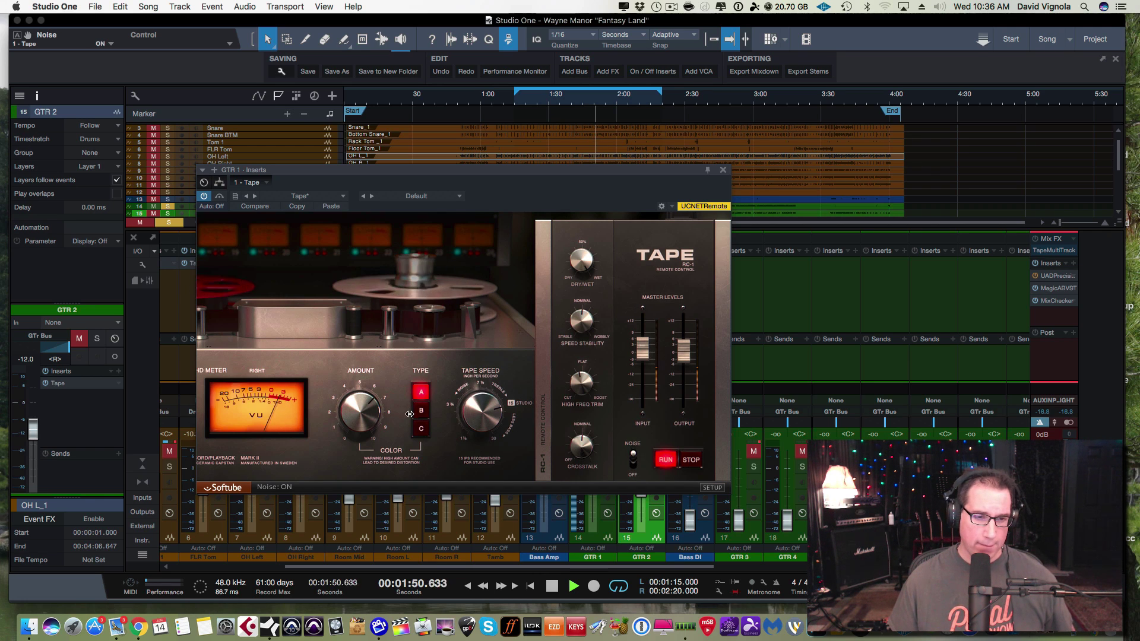
left_click(421, 411)
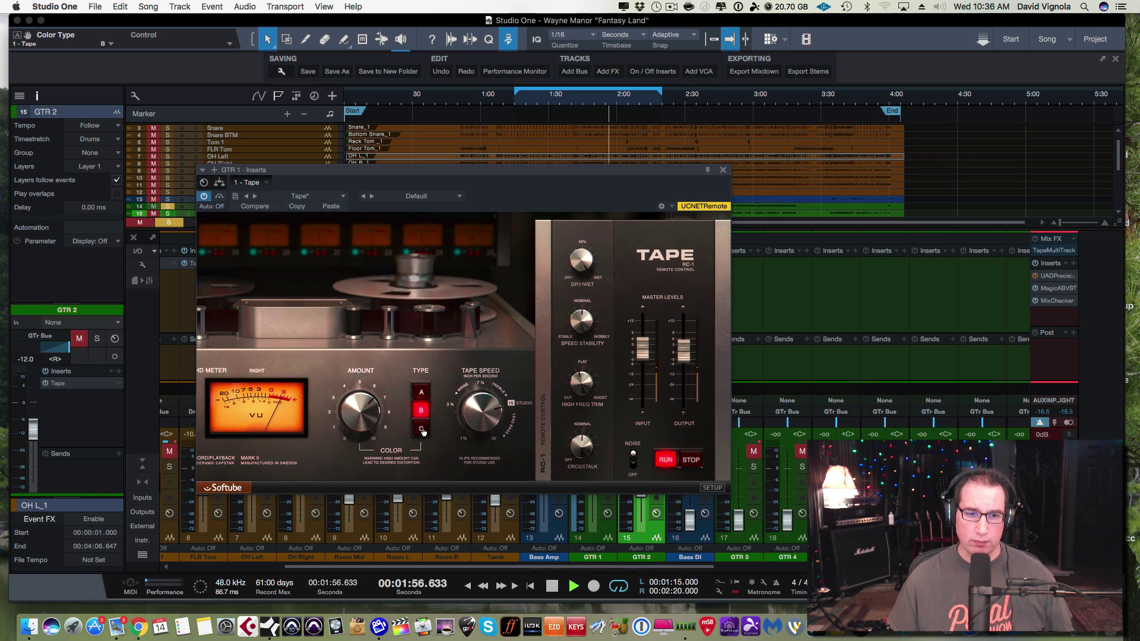
left_click(421, 429)
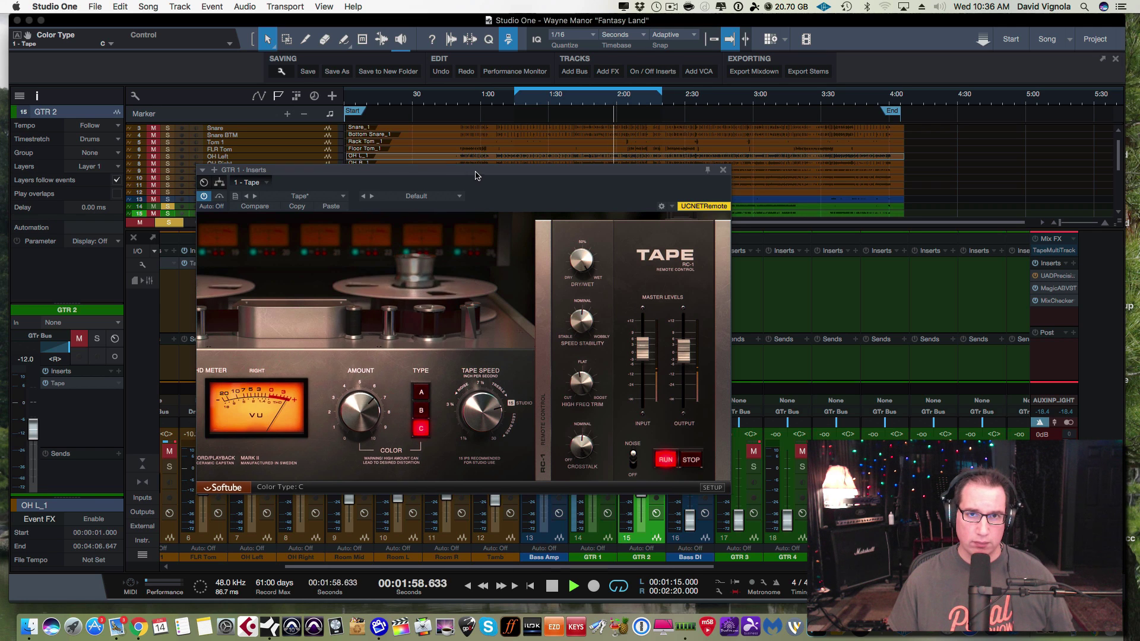
left_click_drag(475, 172, 477, 171)
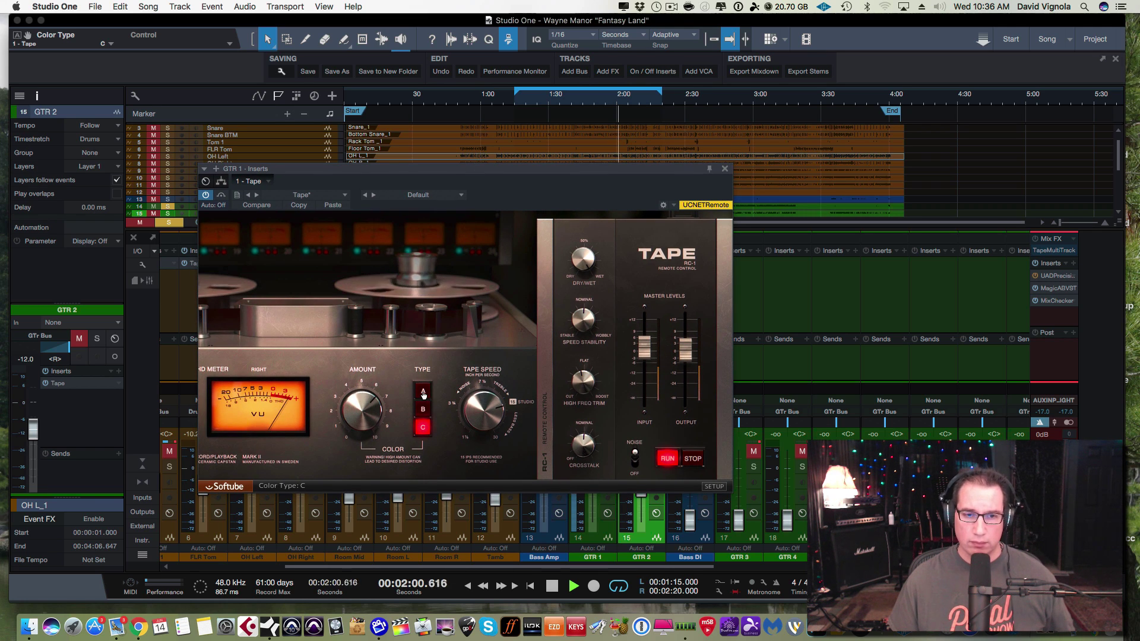
left_click(423, 409)
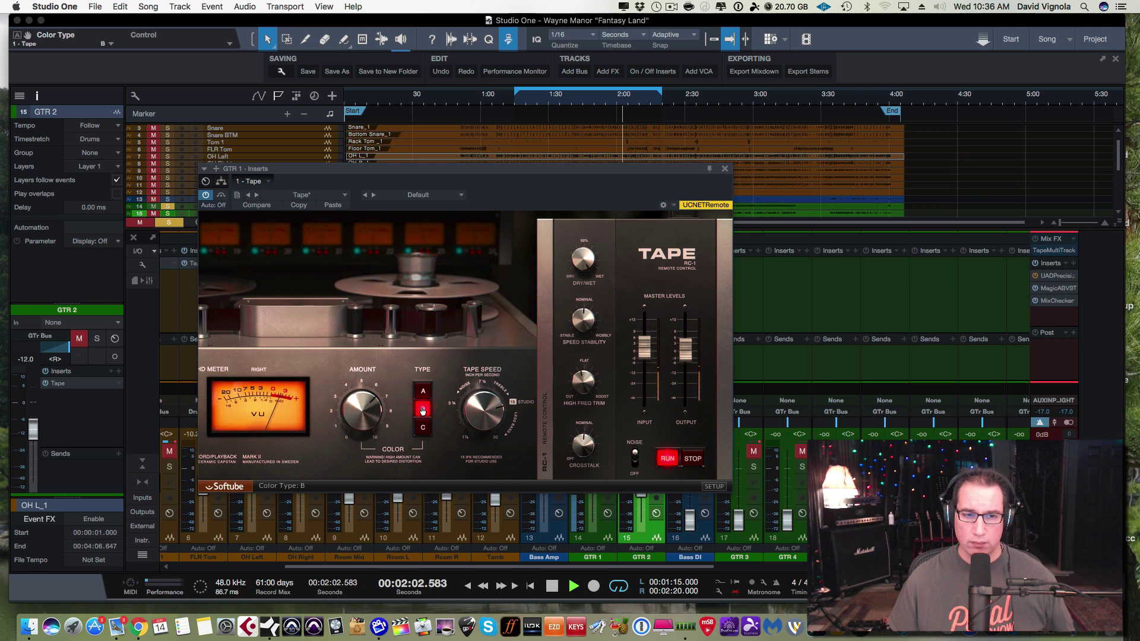
left_click(424, 391)
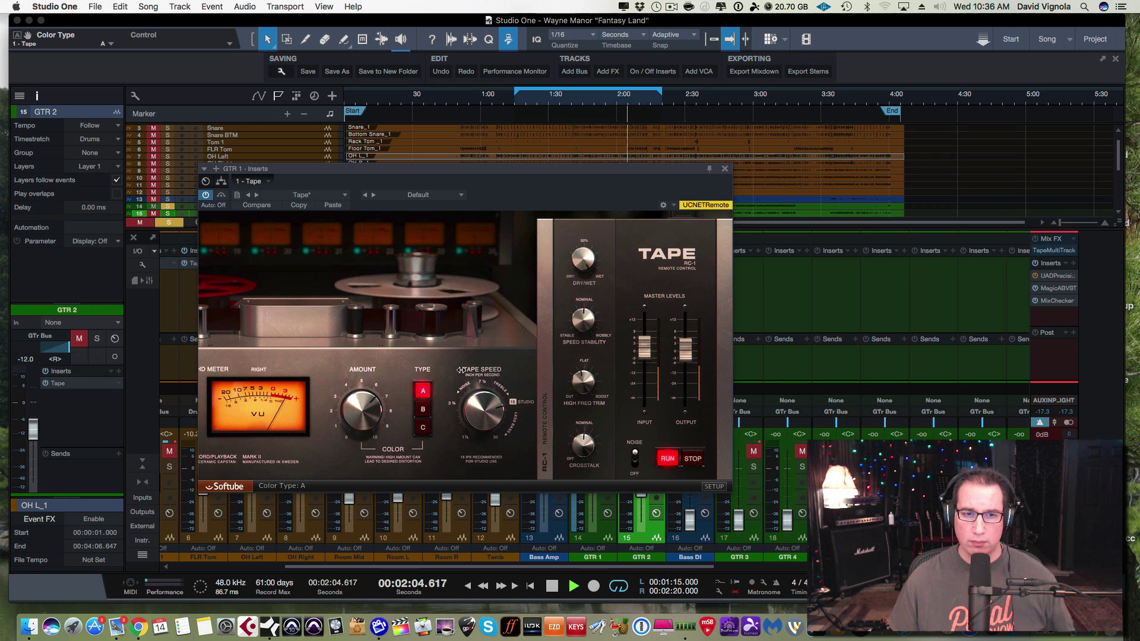
key("space")
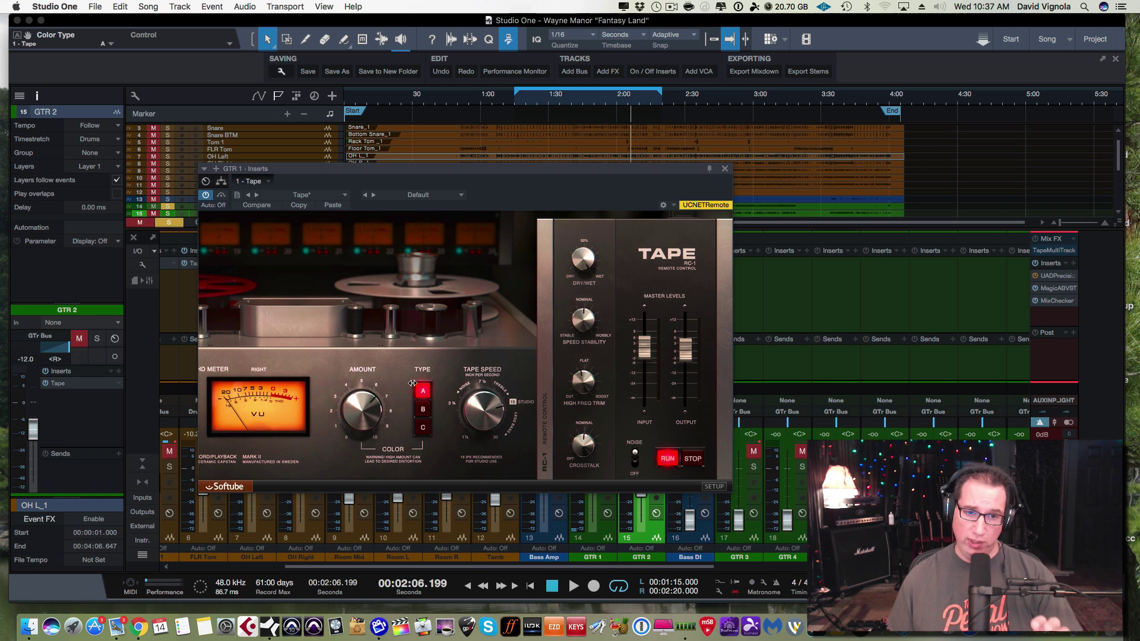
Select color type C in GTR 1's Tape, resume playback and raise the color amount to 10.0
left_click_drag(424, 167, 424, 166)
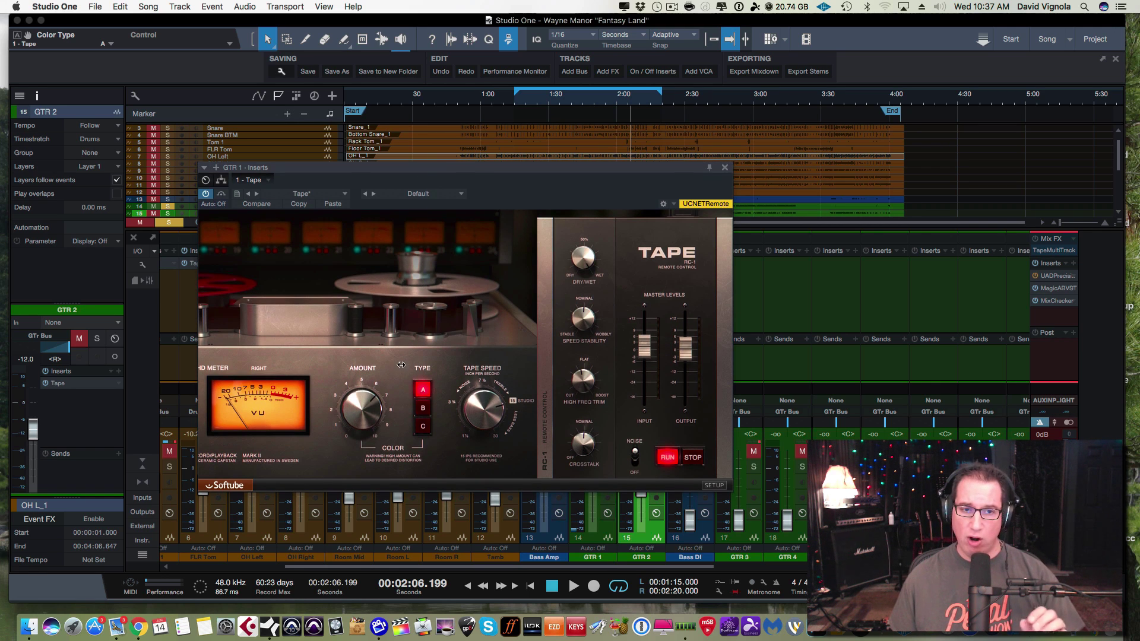
left_click(421, 434)
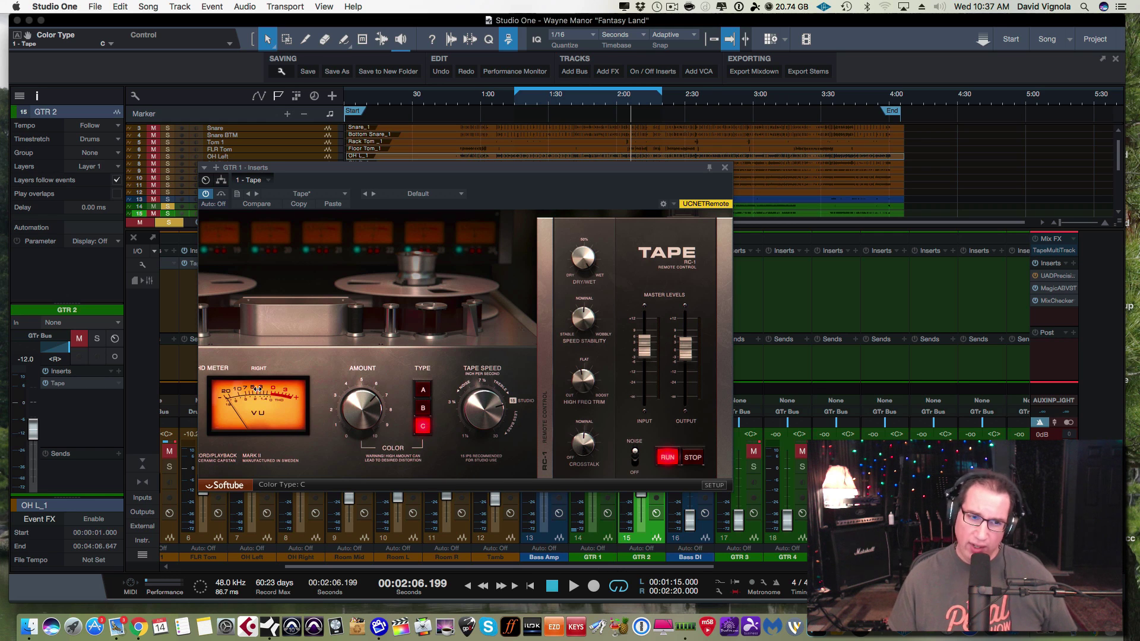
key("space")
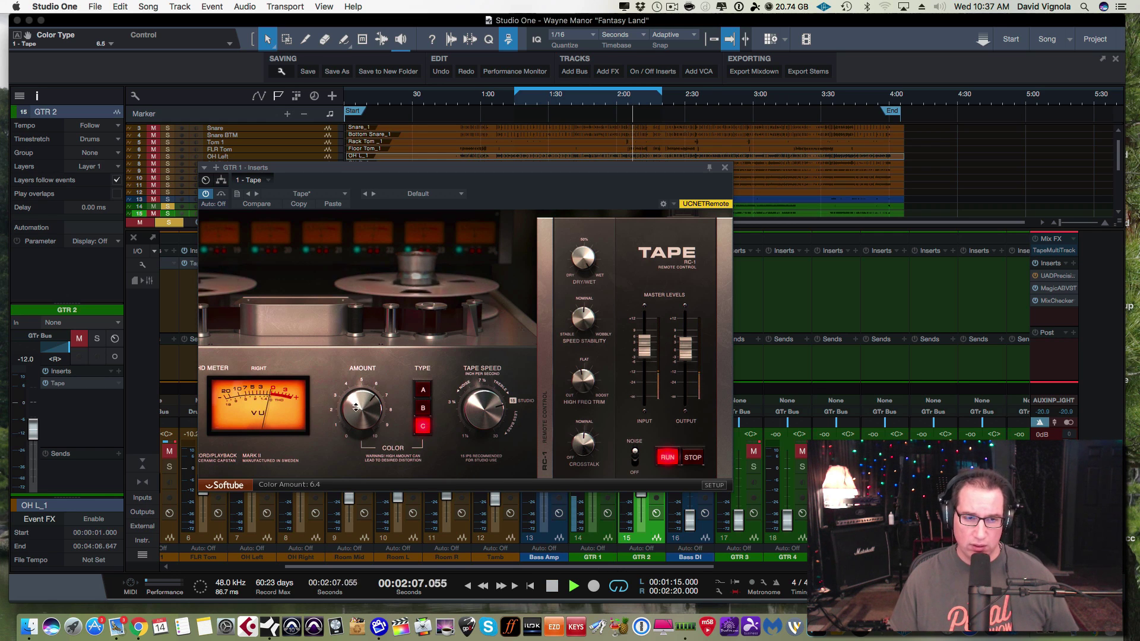
left_click_drag(343, 407, 341, 356)
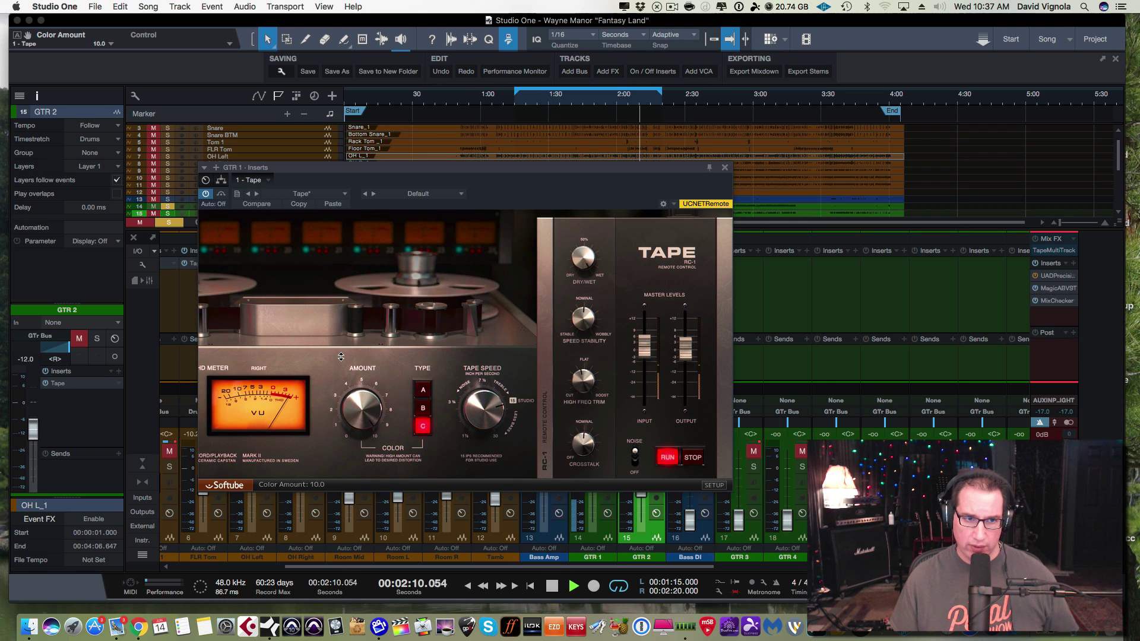
Lower GTR 1's Tape color amount to 5.2 and compare types A, B and C, finishing on A
left_click(423, 392)
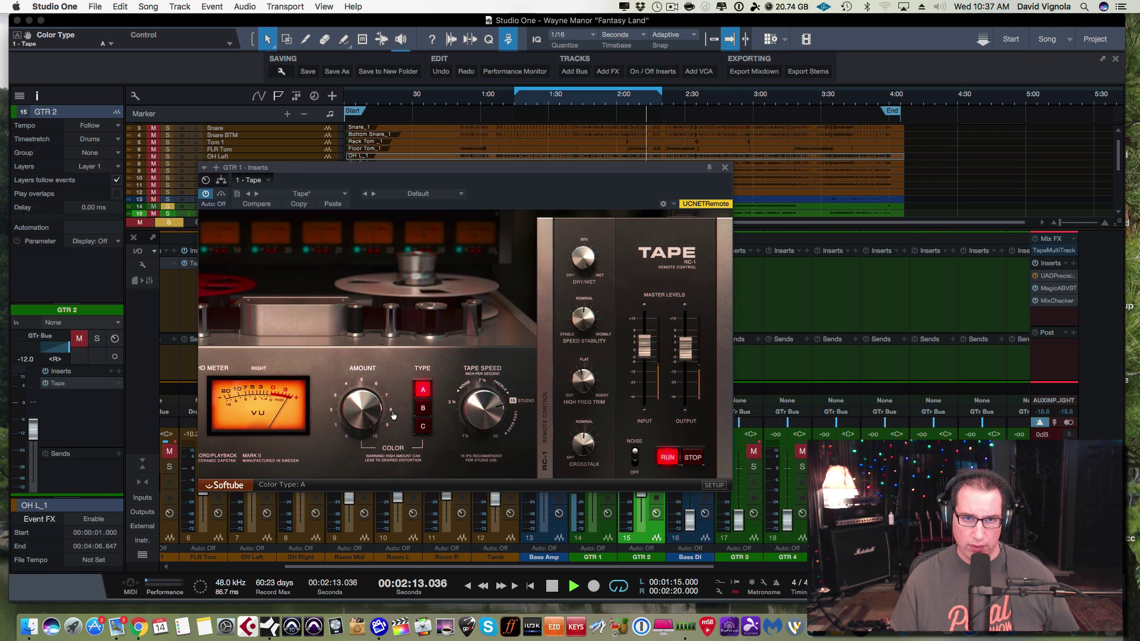
mouse_move(368, 418)
left_mouse_down()
mouse_move(359, 459)
mouse_move(366, 402)
mouse_move(362, 424)
left_mouse_up()
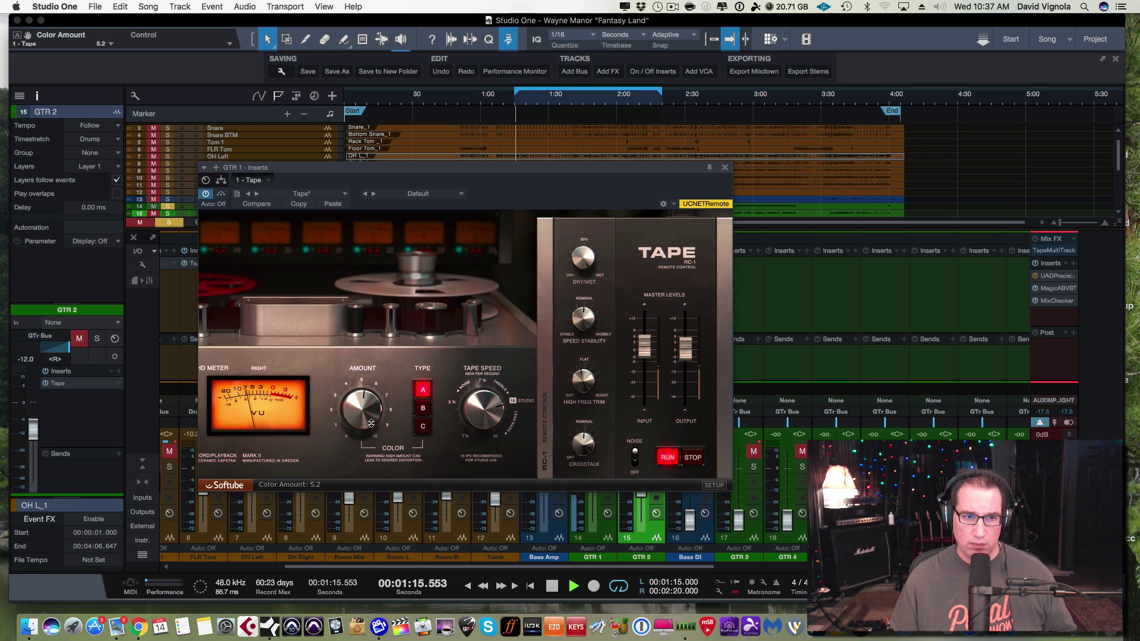
left_click(422, 409)
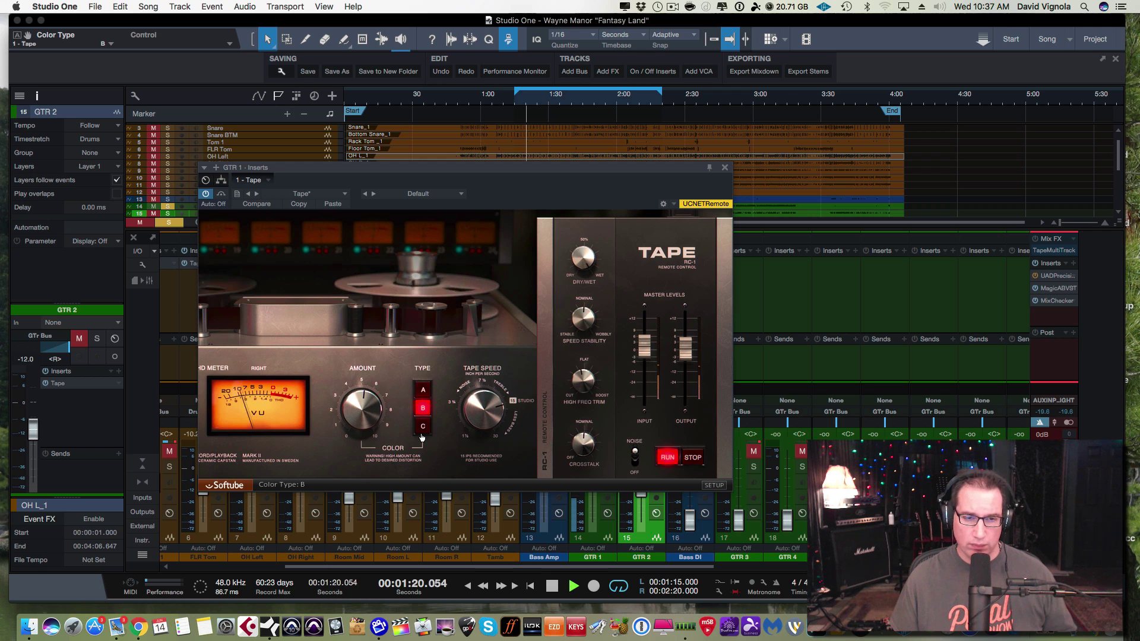
left_click(424, 428)
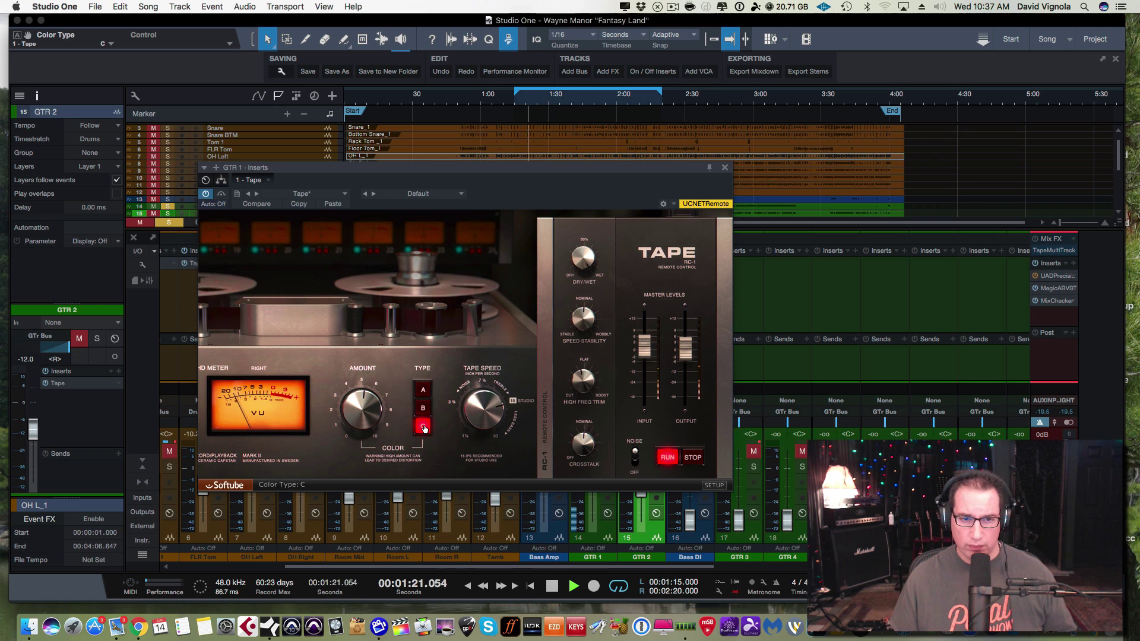
left_click(424, 388)
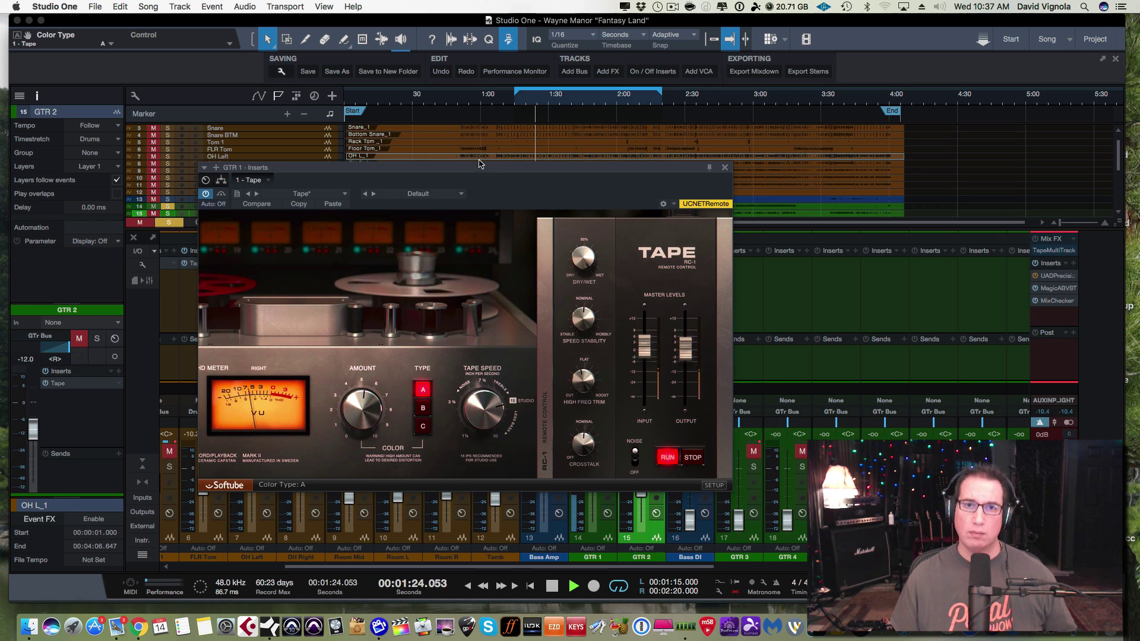
Stop the tape machine in GTR 1's Tape during playback and set it running again
left_click_drag(484, 167, 486, 159)
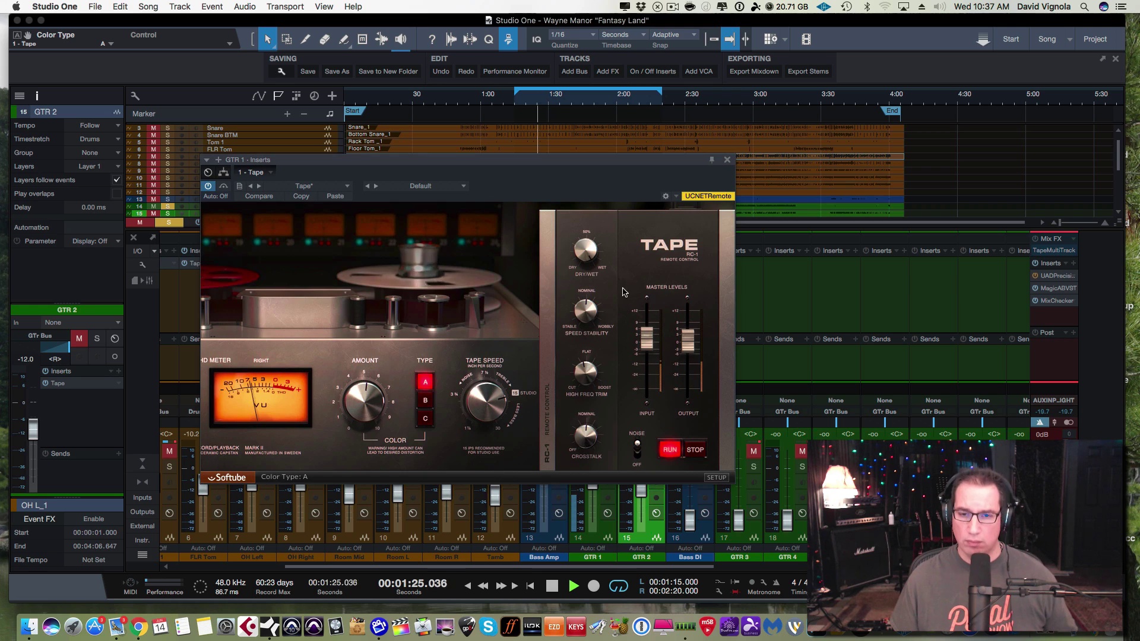
left_click(694, 450)
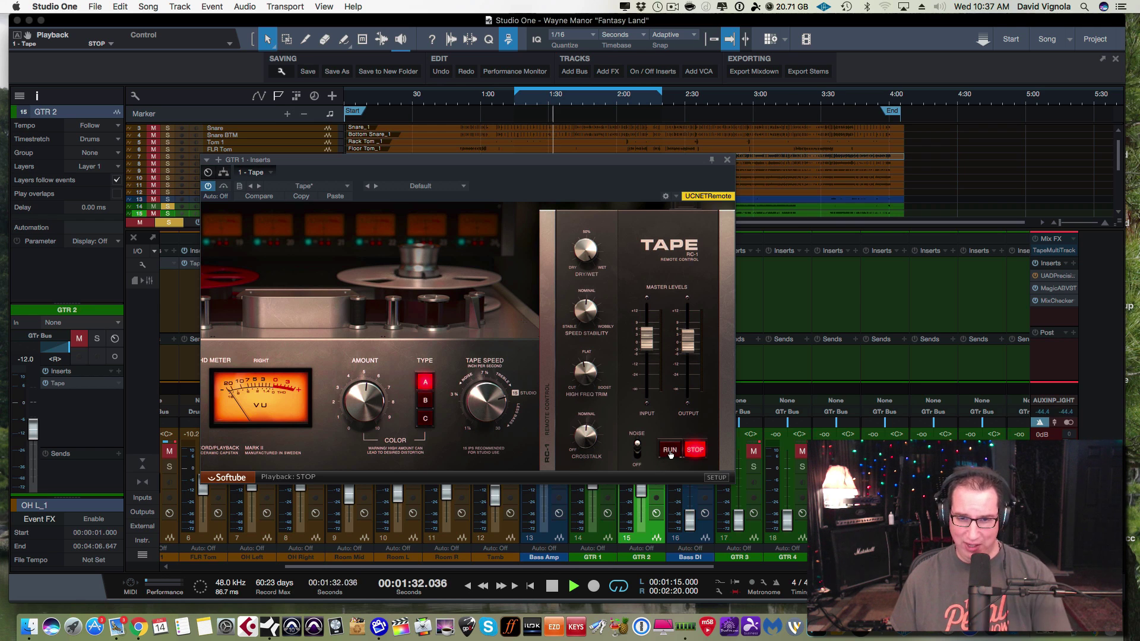
left_click(669, 451)
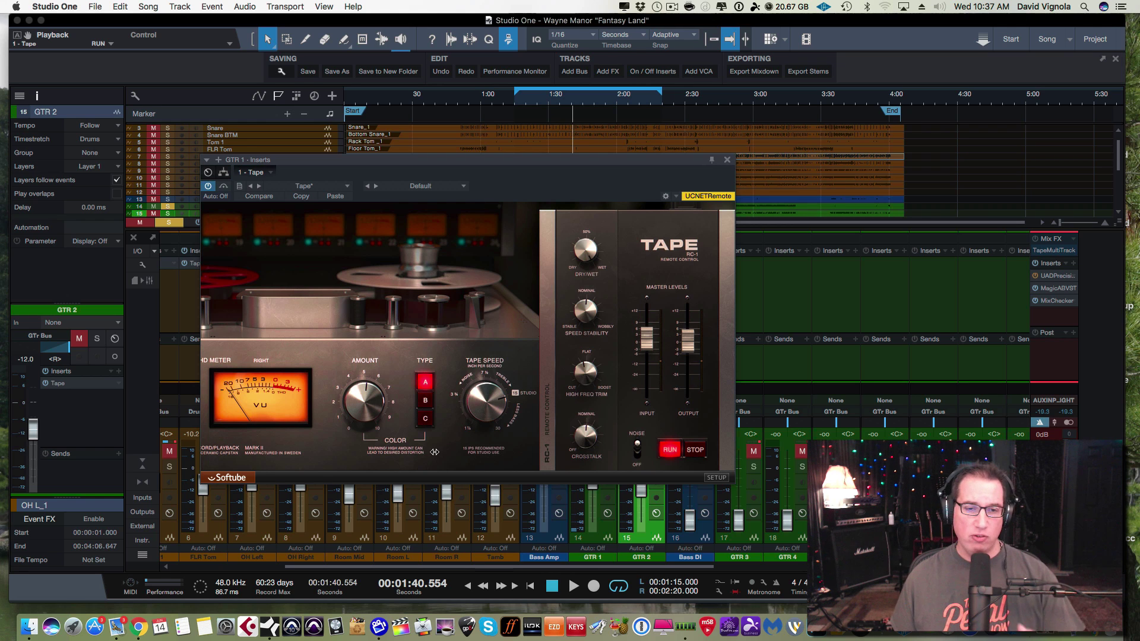
Hide the remote control and close GTR 1's Tape window, then select channels Kick through GTR 2 and deactivate their Tape inserts
left_click(546, 431)
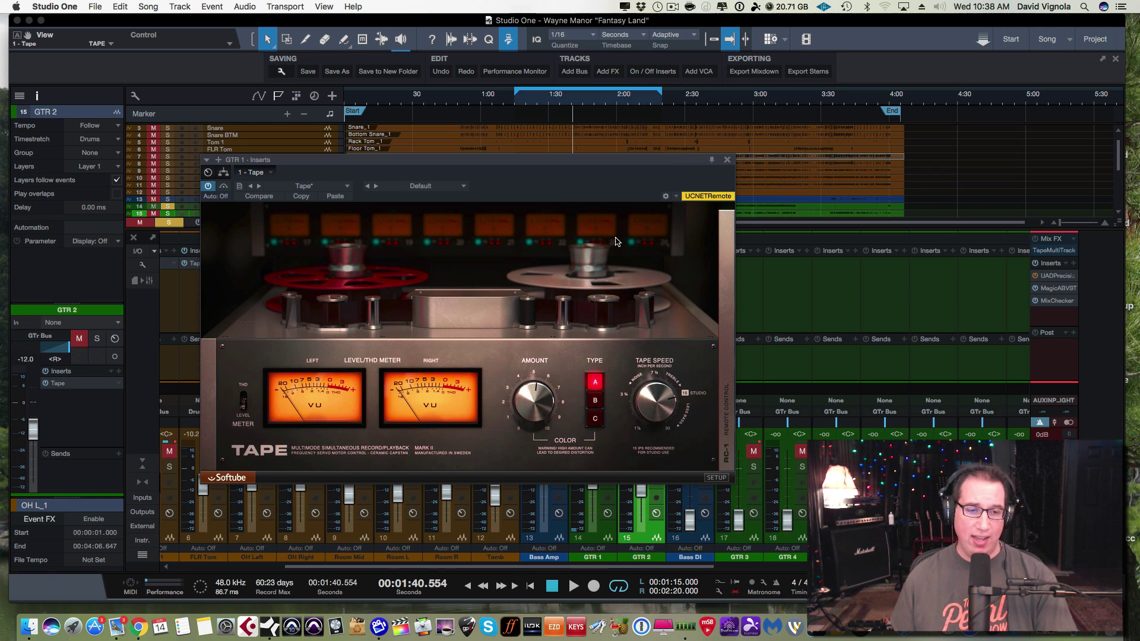
left_click(726, 161)
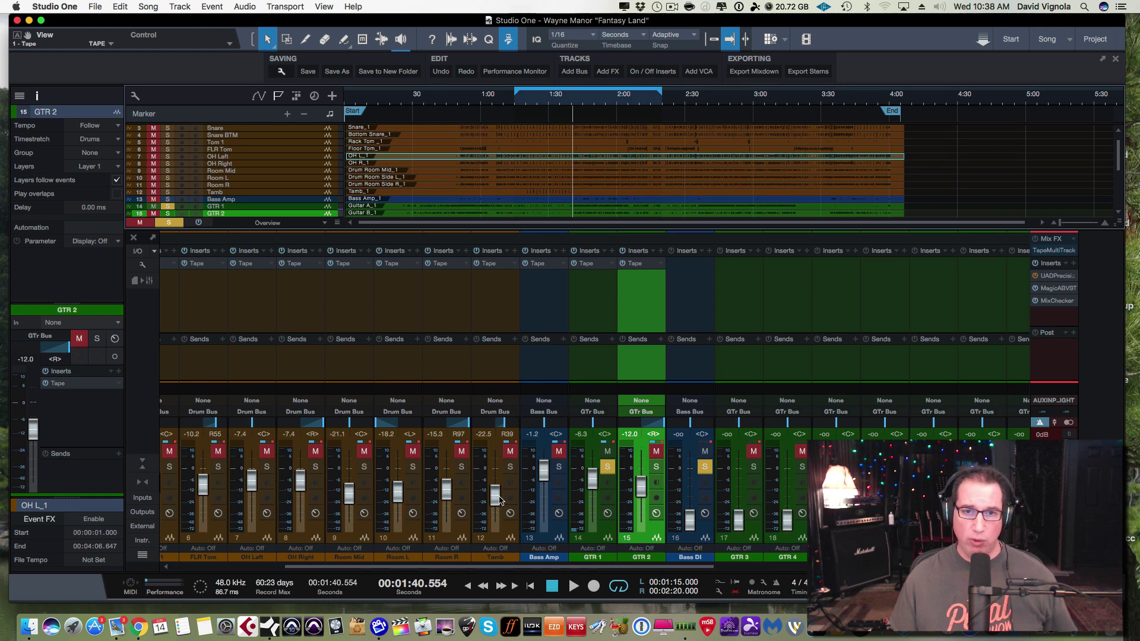
left_click_drag(374, 568, 153, 567)
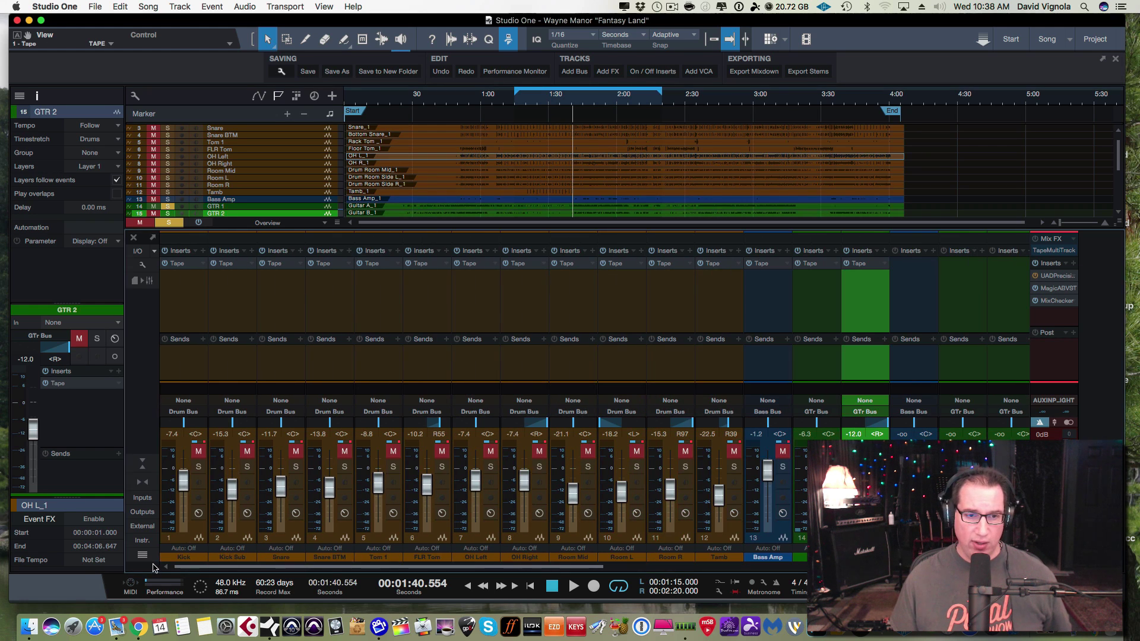
left_click(190, 538)
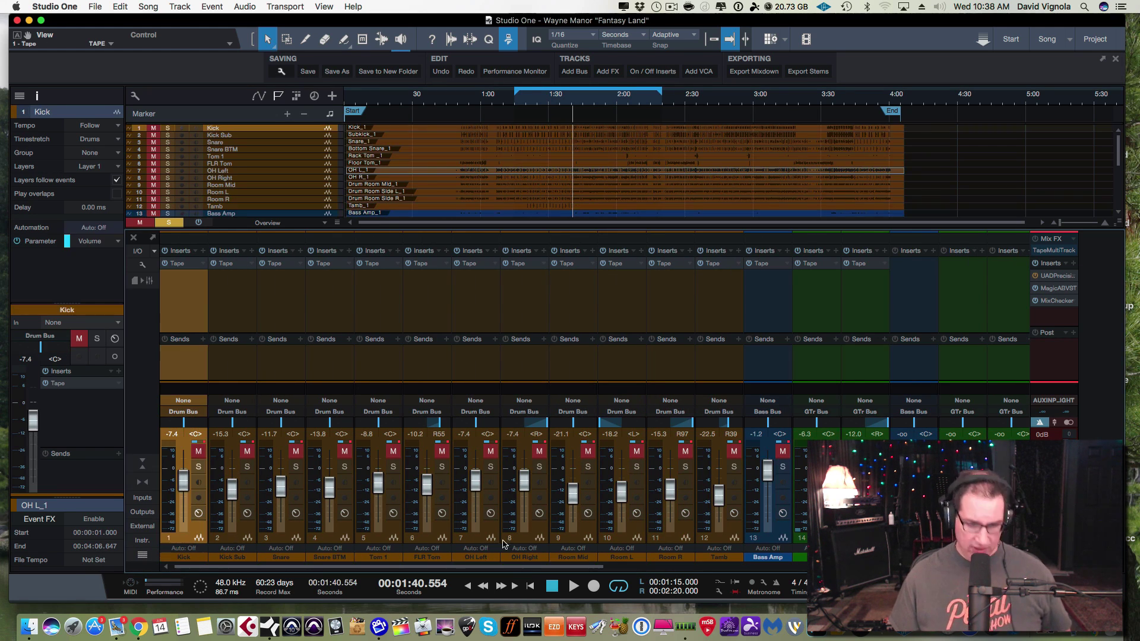
left_click(866, 557, "shift")
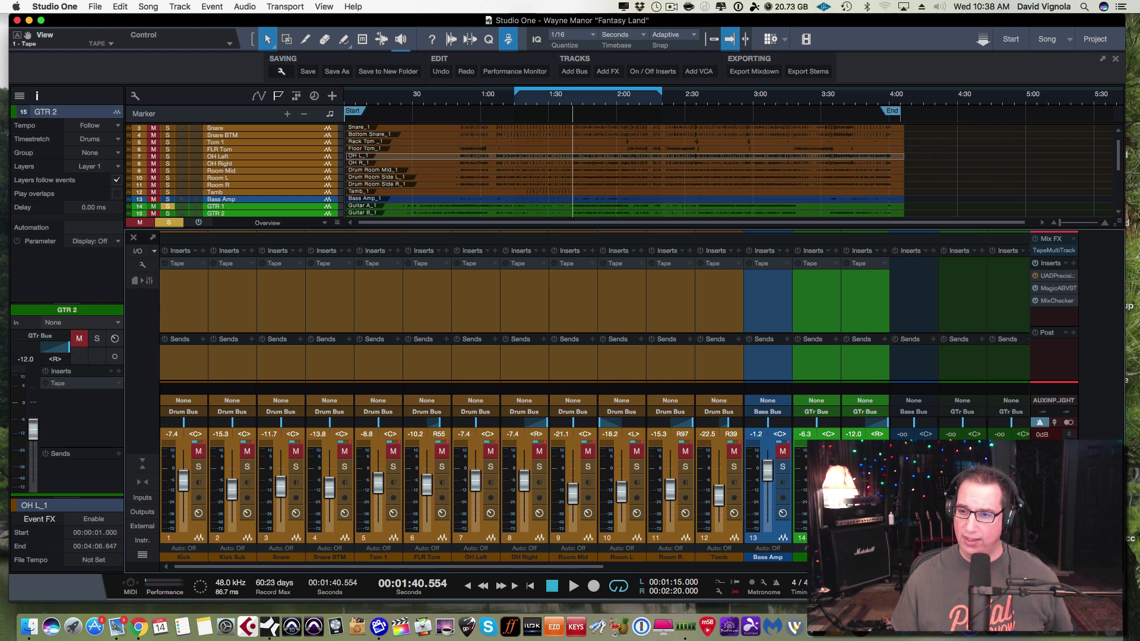
Open Tape Multi Track from the Main channel's Mix FX and briefly show its remote control section
left_click_drag(529, 571, 940, 570)
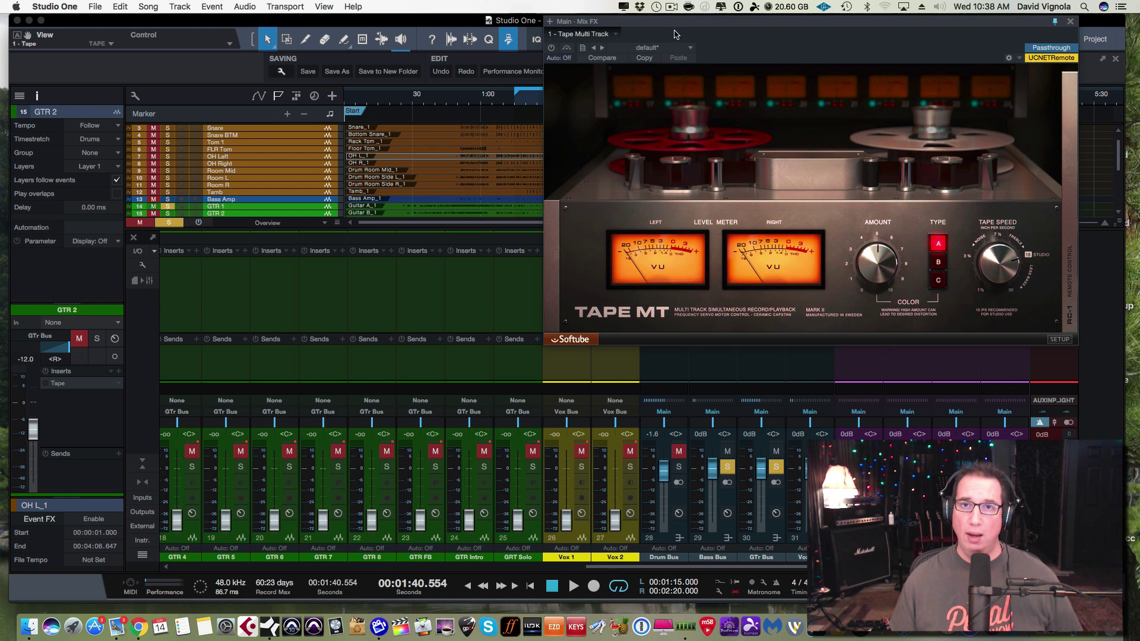
left_click_drag(674, 24, 240, 99)
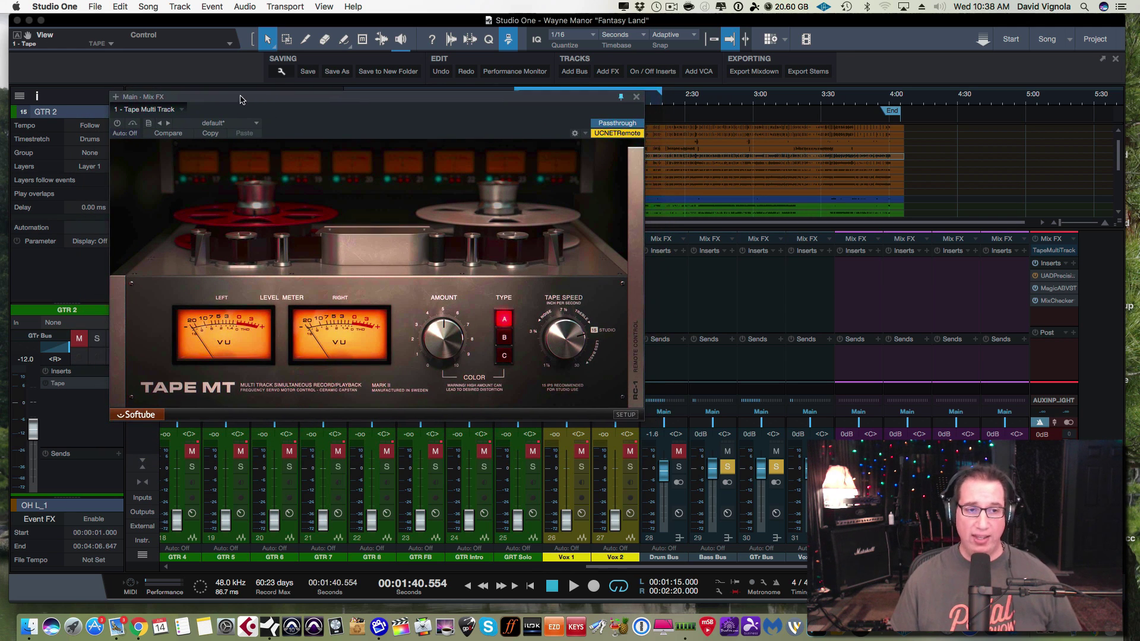
left_click(634, 354)
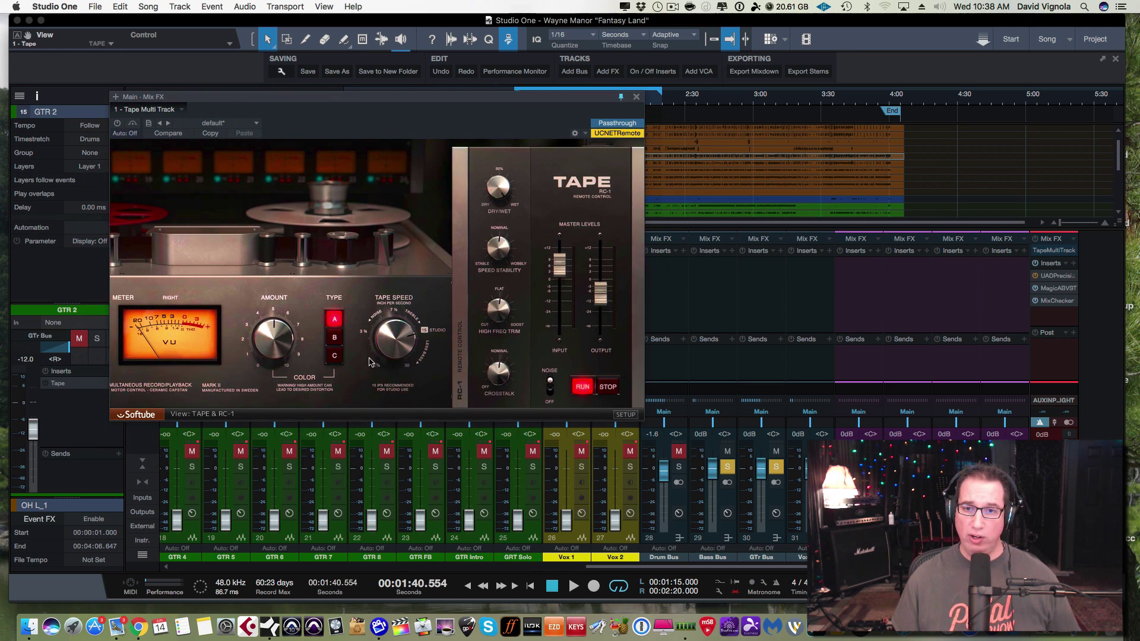
left_click(458, 364)
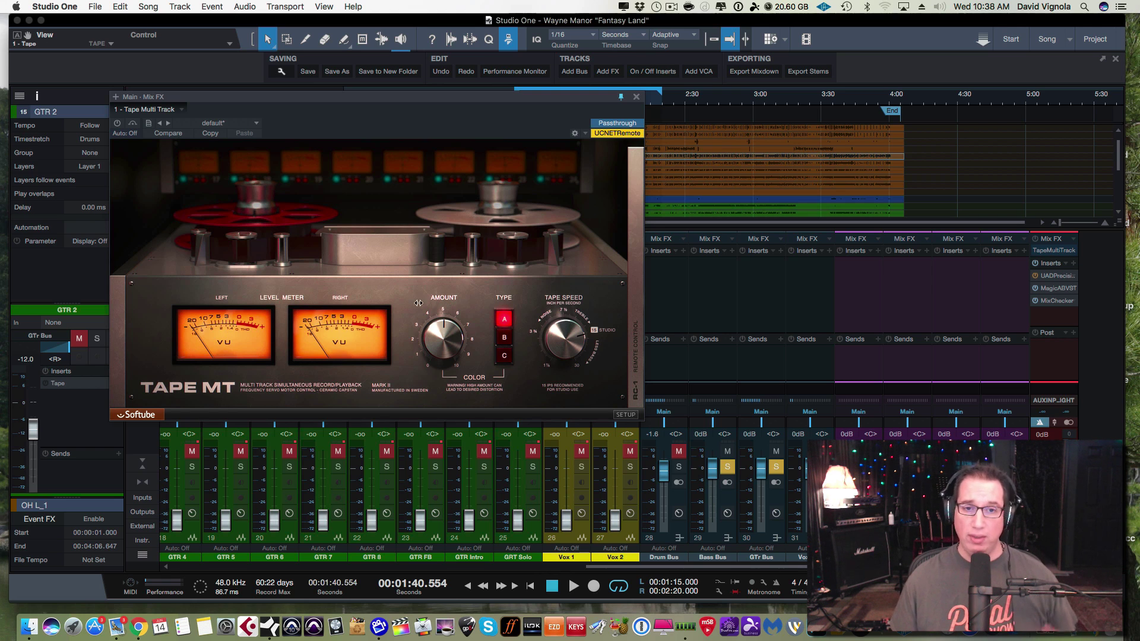
Reveal Tape Multi Track's remote control section again and examine its stability, trim, crosstalk and level controls
left_click(638, 369)
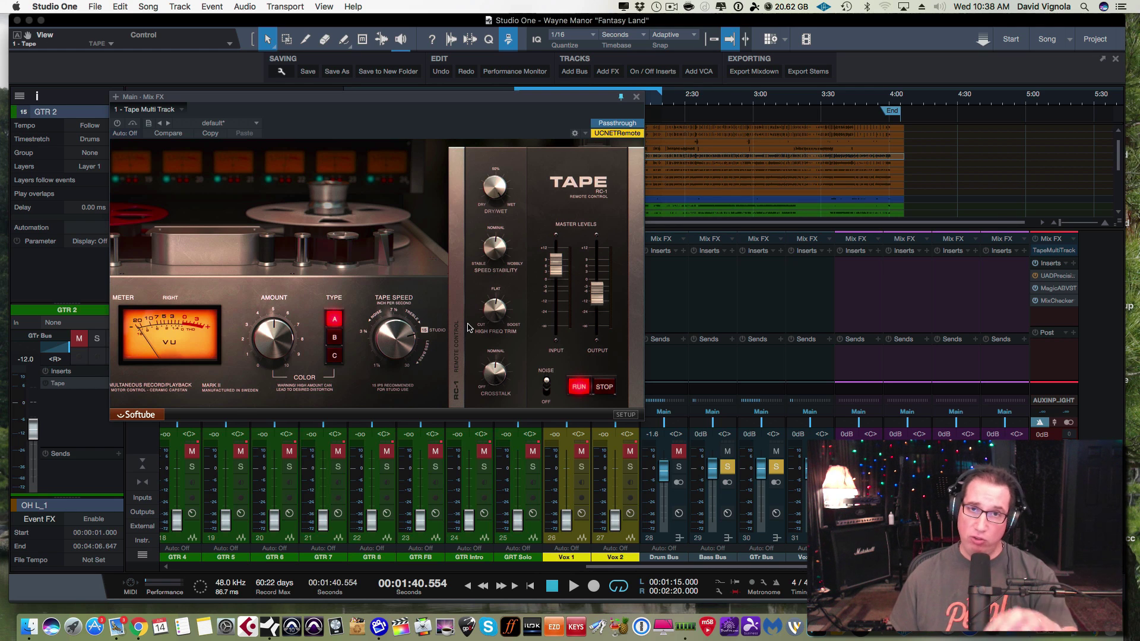
mouse_move(512, 230)
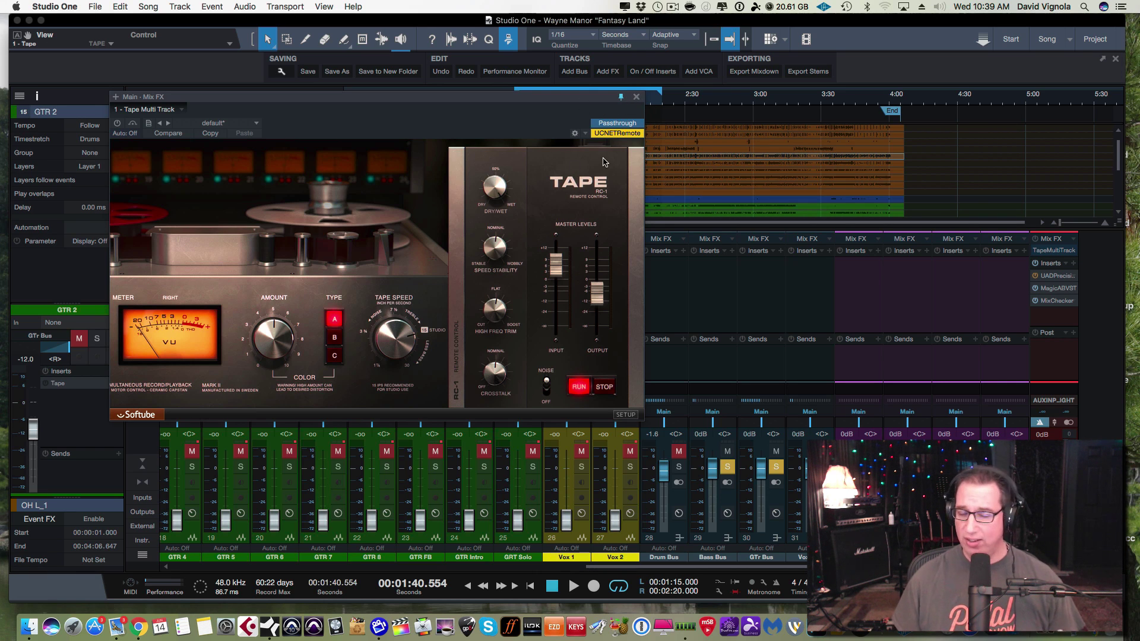
left_click(637, 98)
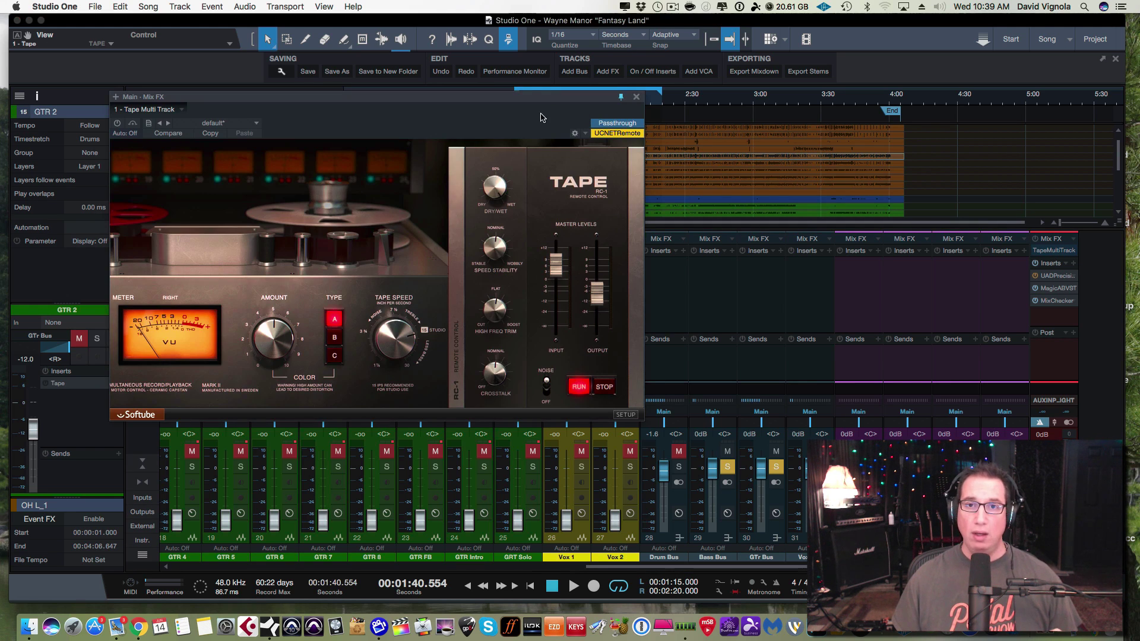
left_click_drag(533, 102, 532, 98)
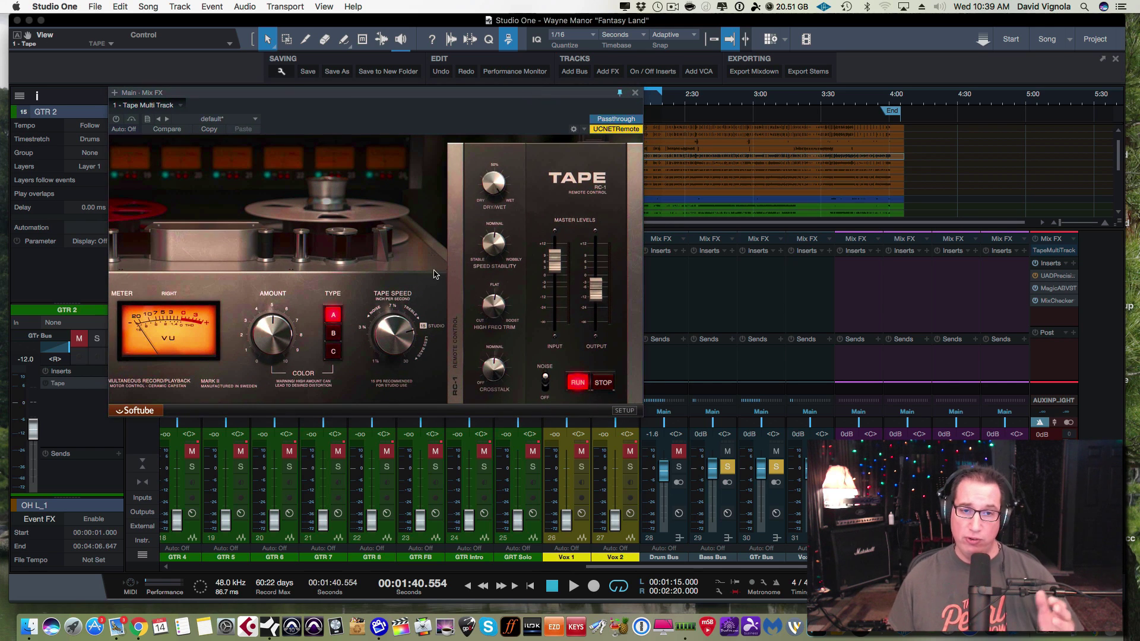
Hide Tape Multi Track's remote control section and switch Passthrough off and back on
left_click(450, 350)
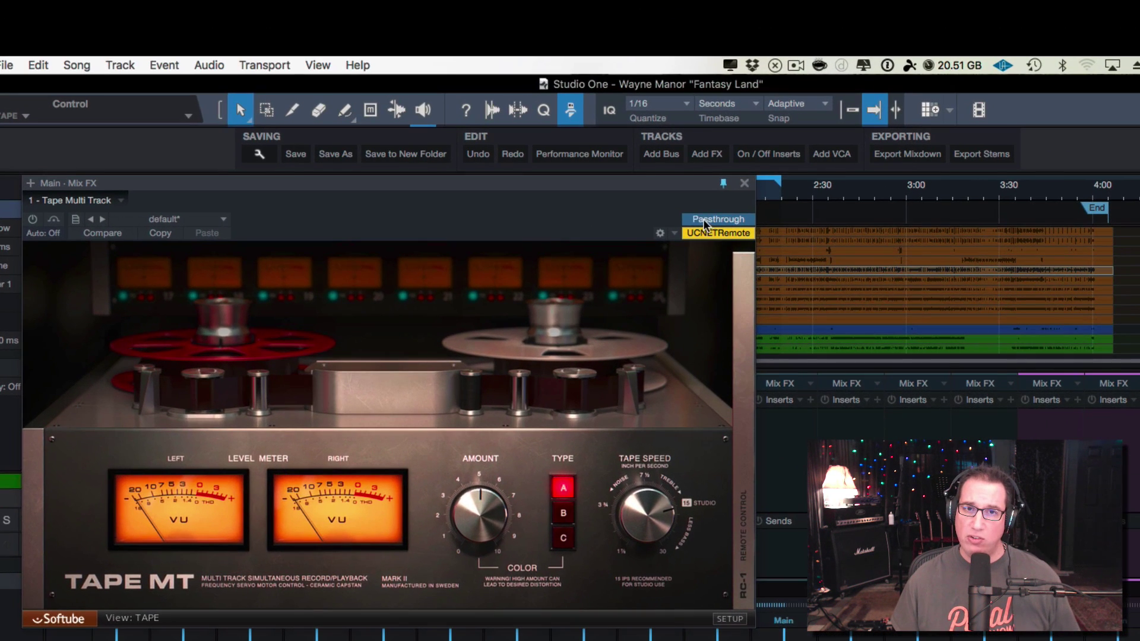
left_click(707, 221)
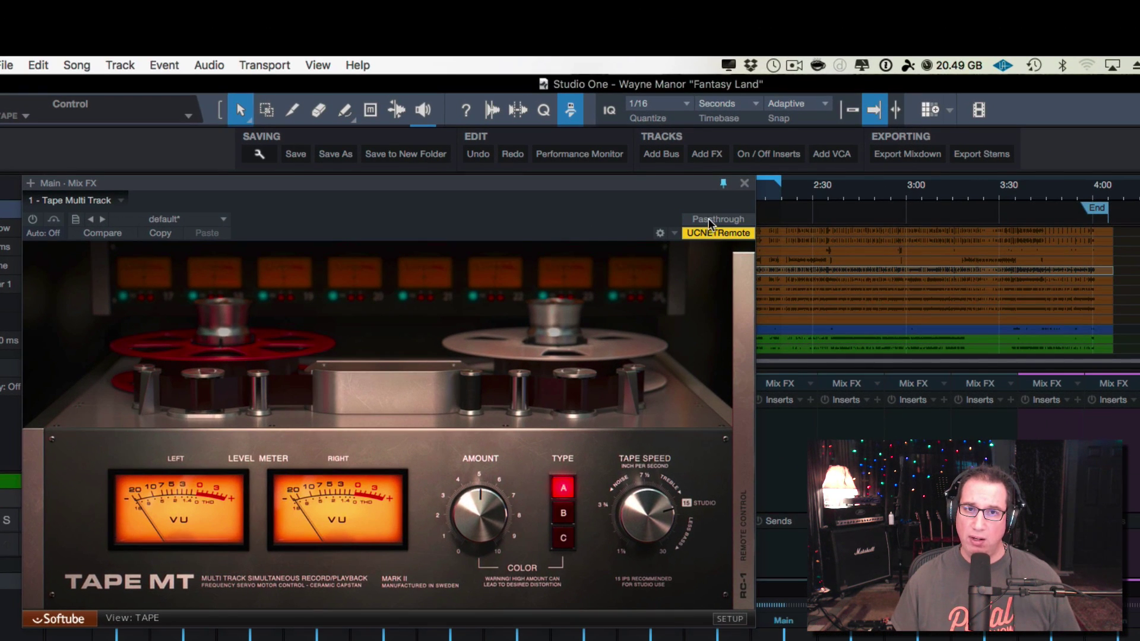
left_click(708, 220)
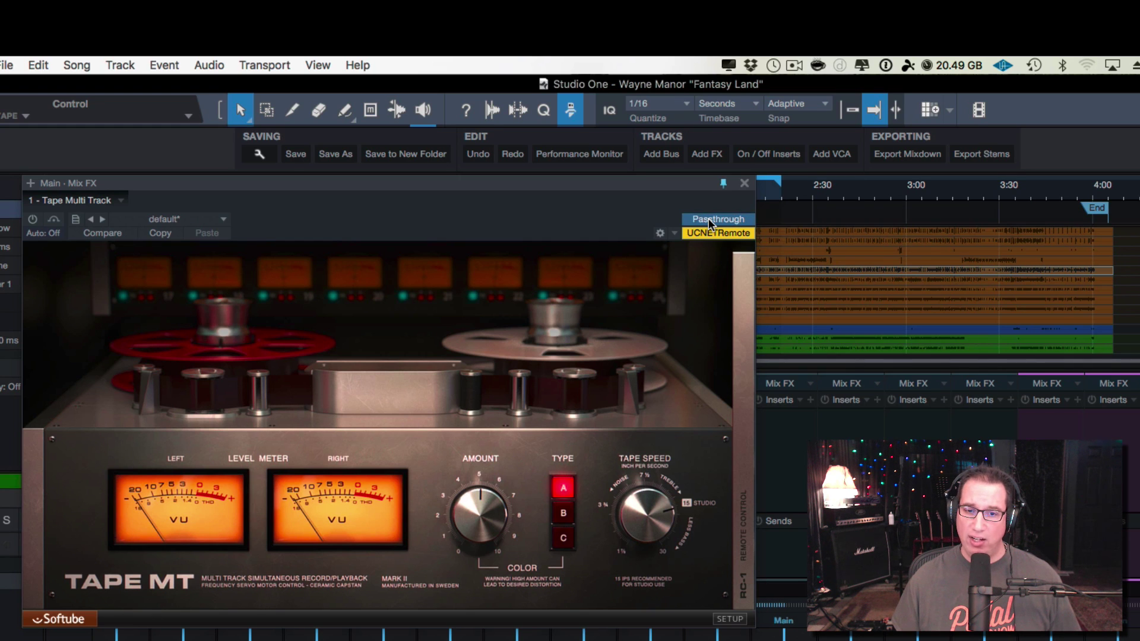
Toggle Tape Multi Track's Passthrough off and on again while moving its window slightly higher on the screen
left_click(708, 220)
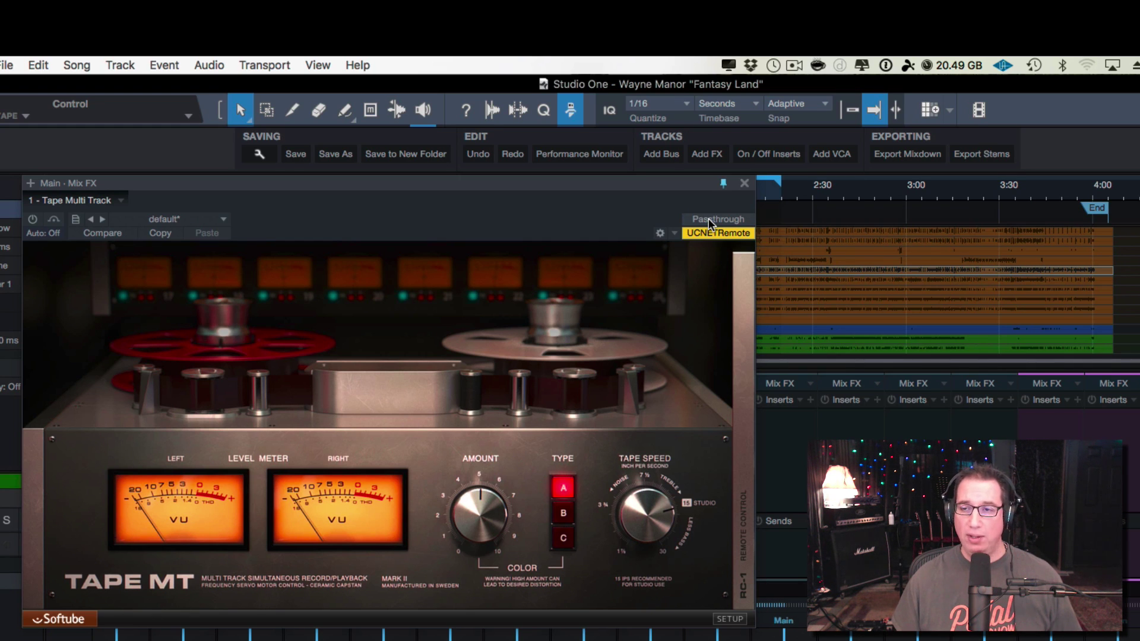
left_click_drag(692, 186, 695, 178)
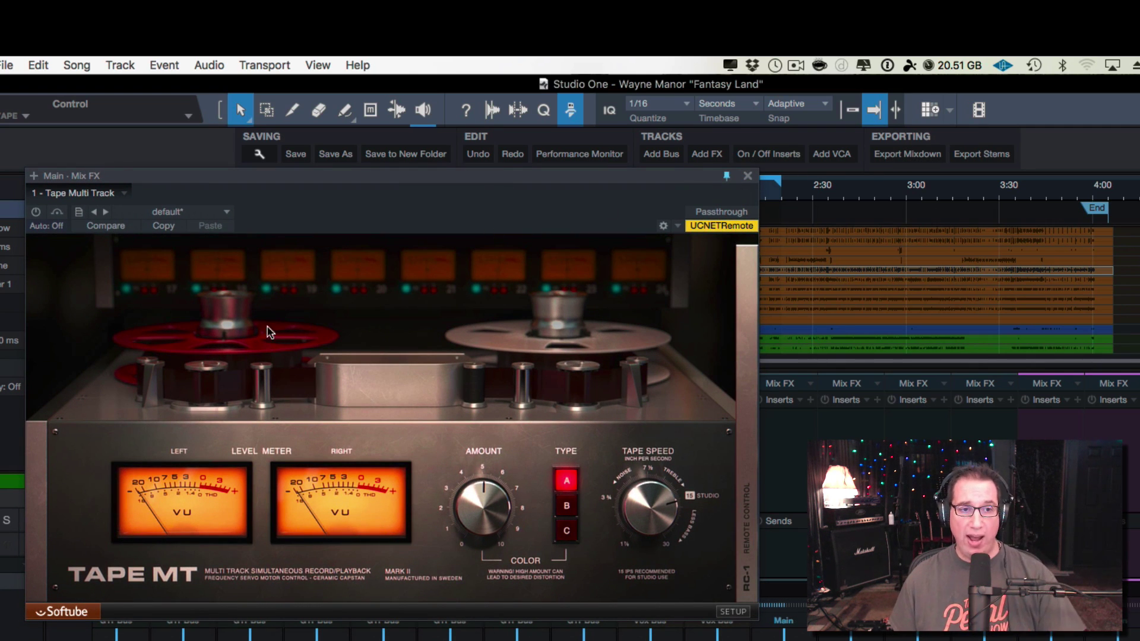
left_click(704, 213)
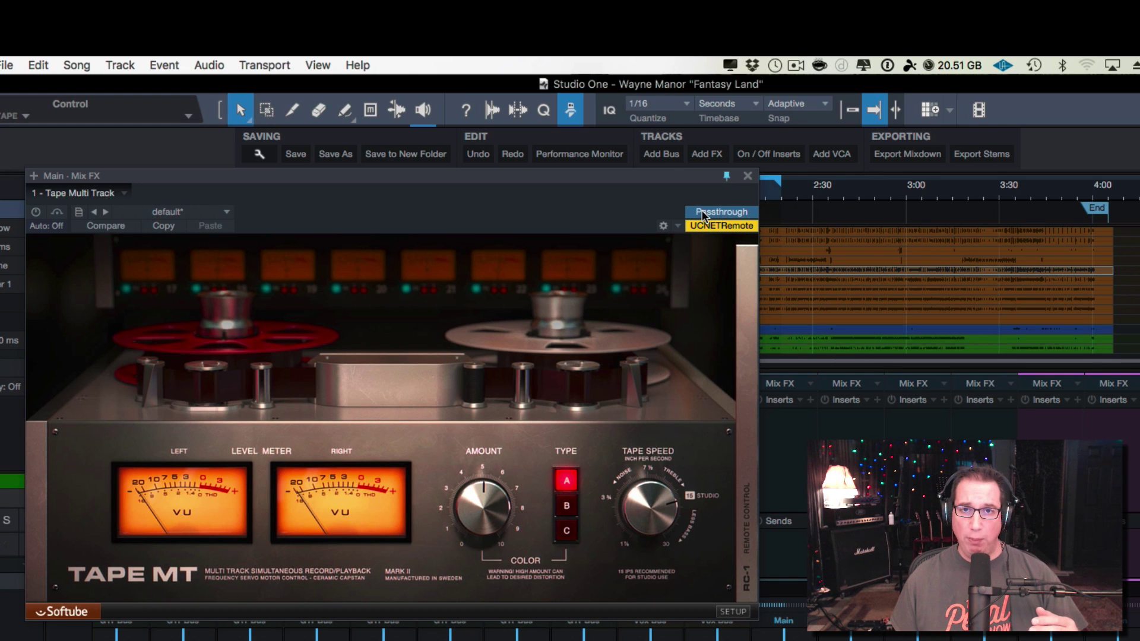
left_click_drag(663, 178, 660, 139)
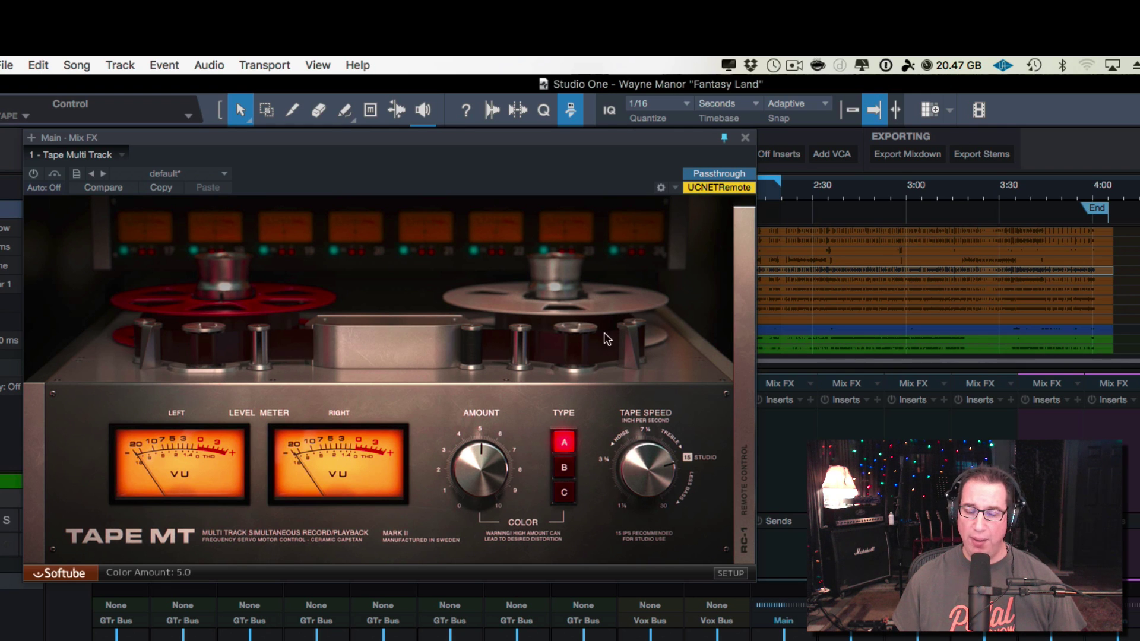
Try yellow as the Main channel's colour and restore red, turning Tape Multi Track's Passthrough on
scroll(146, 534, "left", 10)
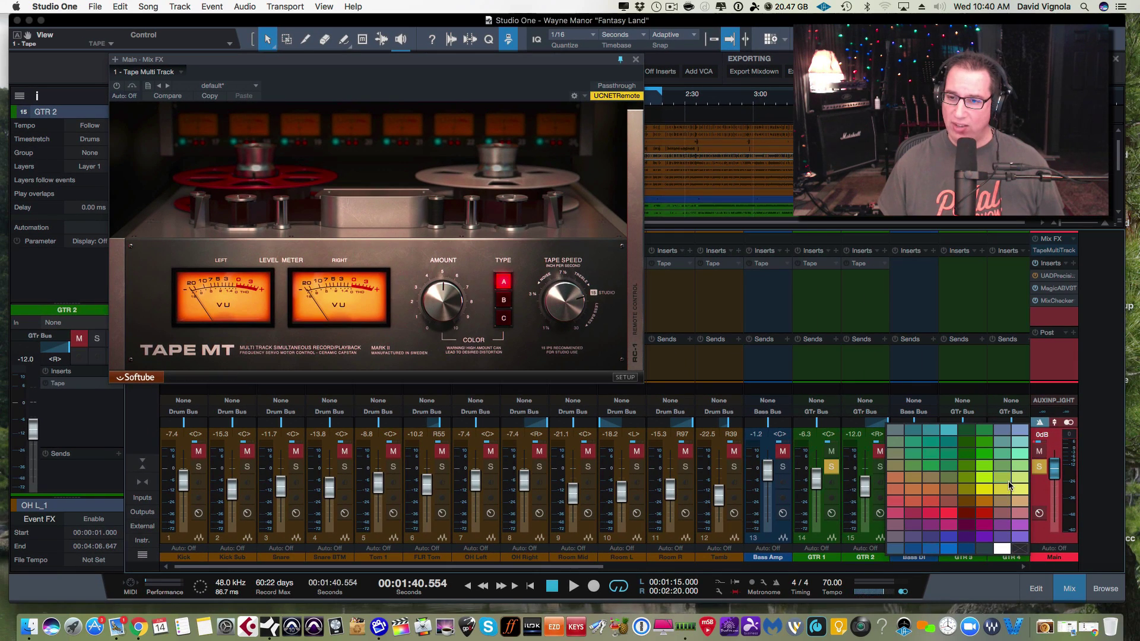
left_click(1018, 490)
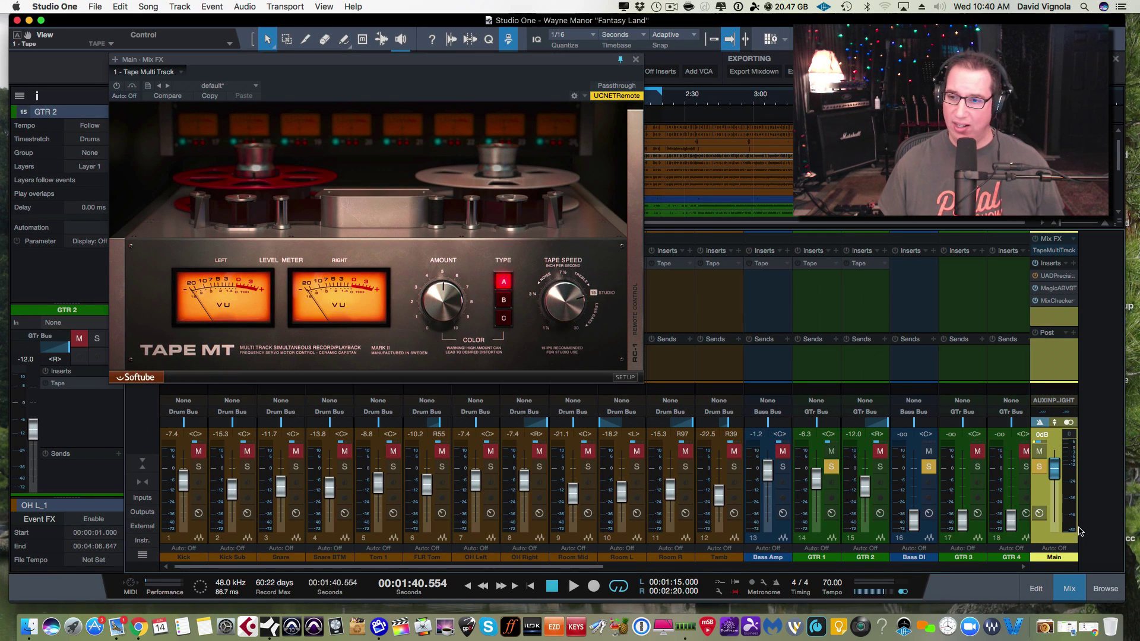
left_click(626, 87)
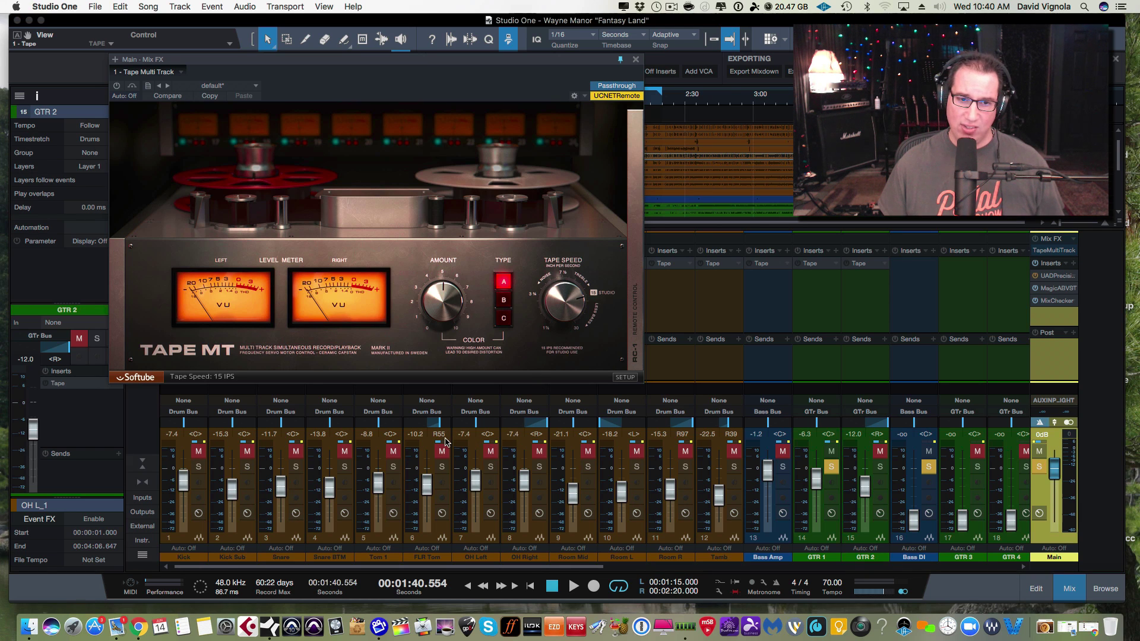
left_click(1053, 557)
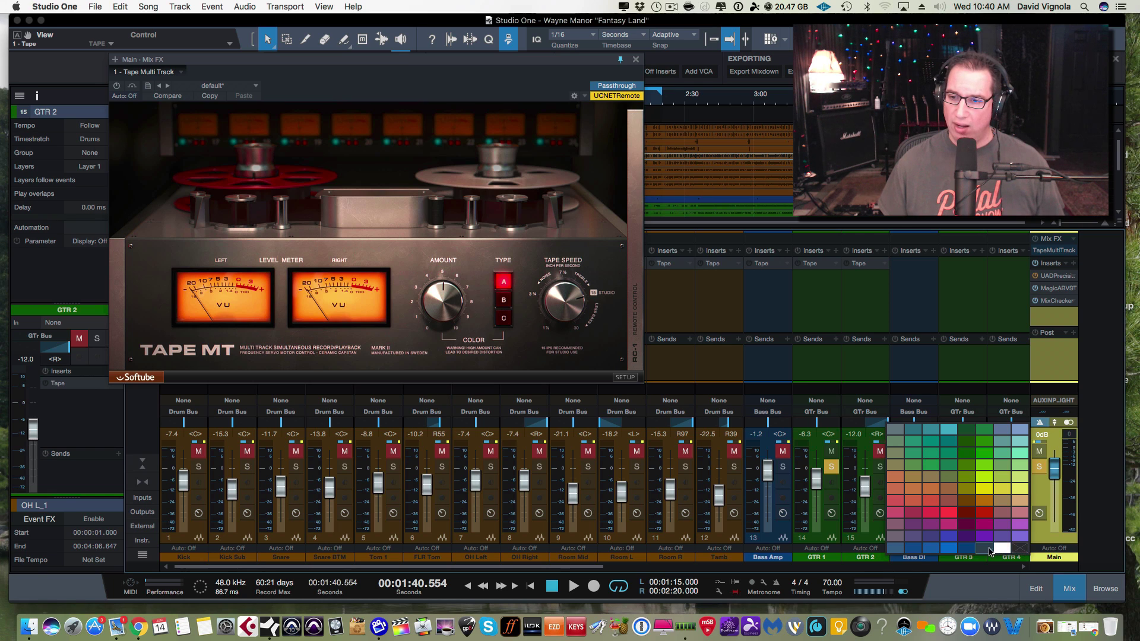
left_click(991, 550)
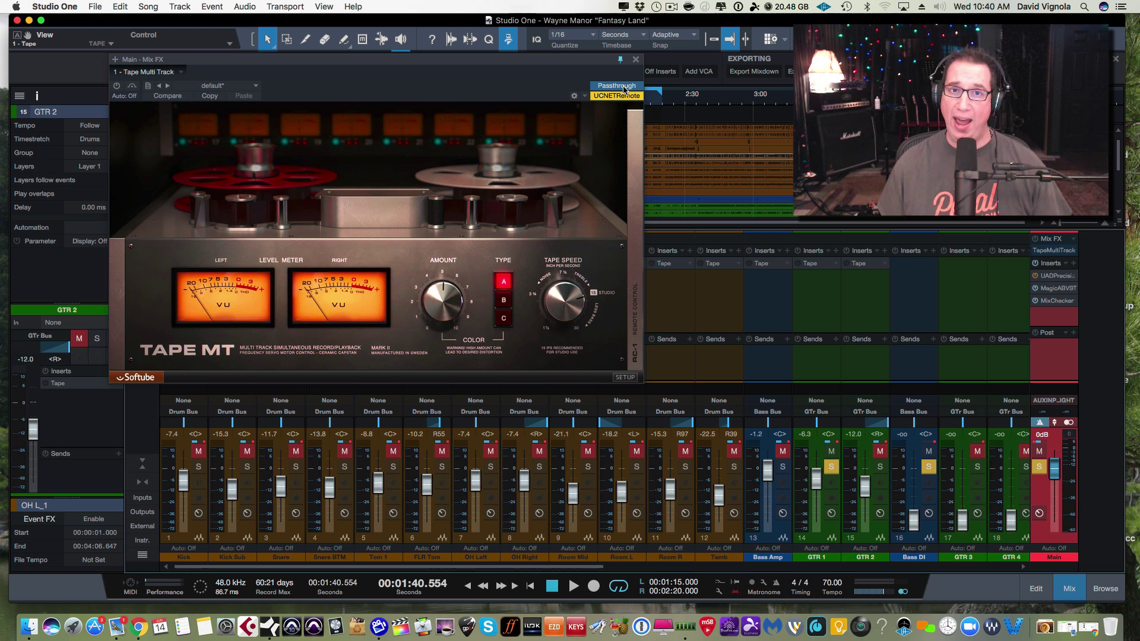
Switch Passthrough off and on once more, and reposition the Tape Multi Track window just above the channel faders
left_click(623, 88)
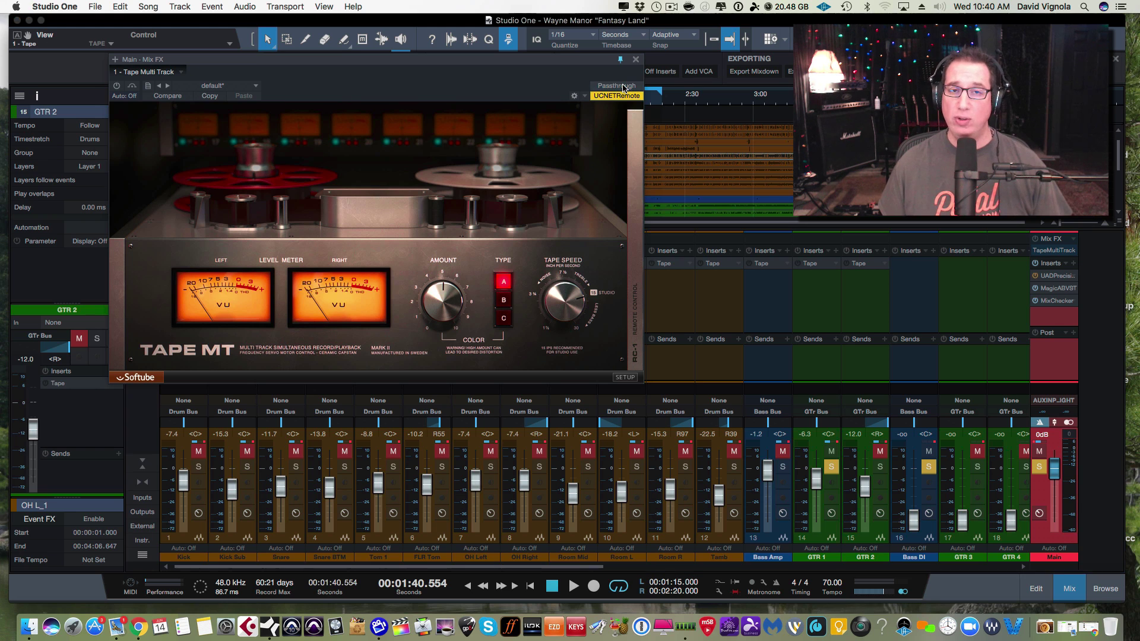
left_click(623, 88)
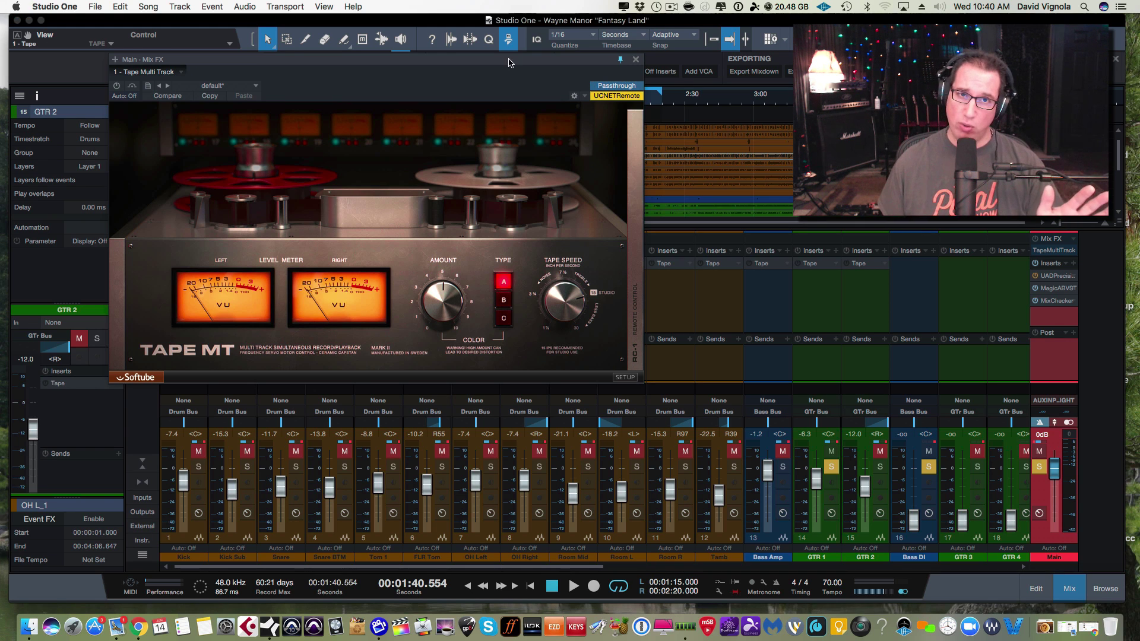
left_click_drag(508, 59, 510, 95)
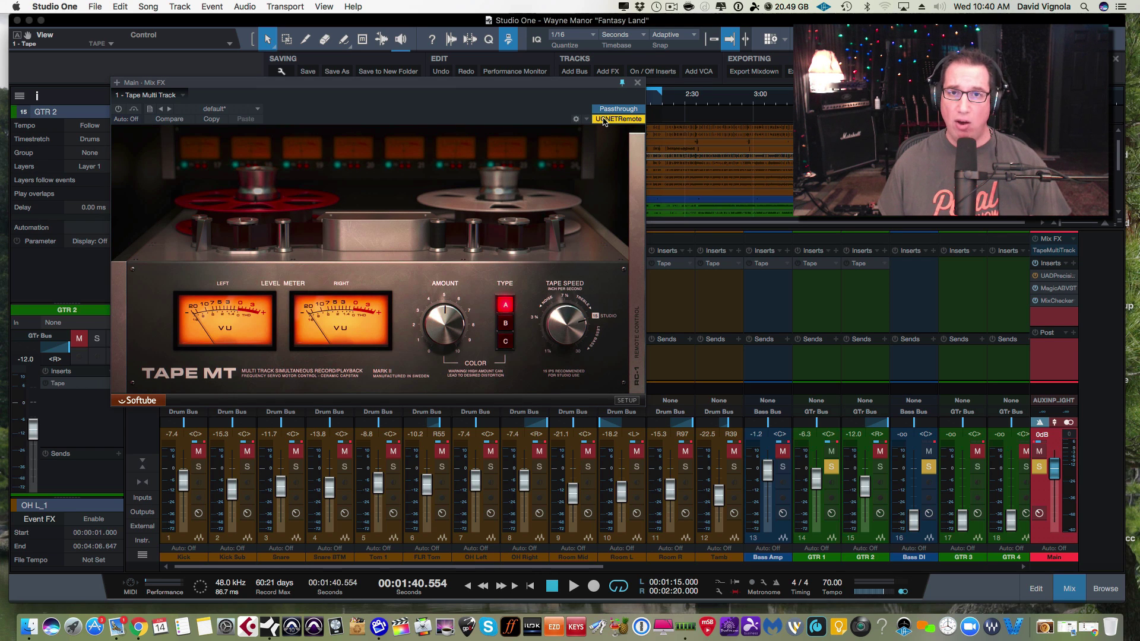
left_click_drag(520, 81, 520, 65)
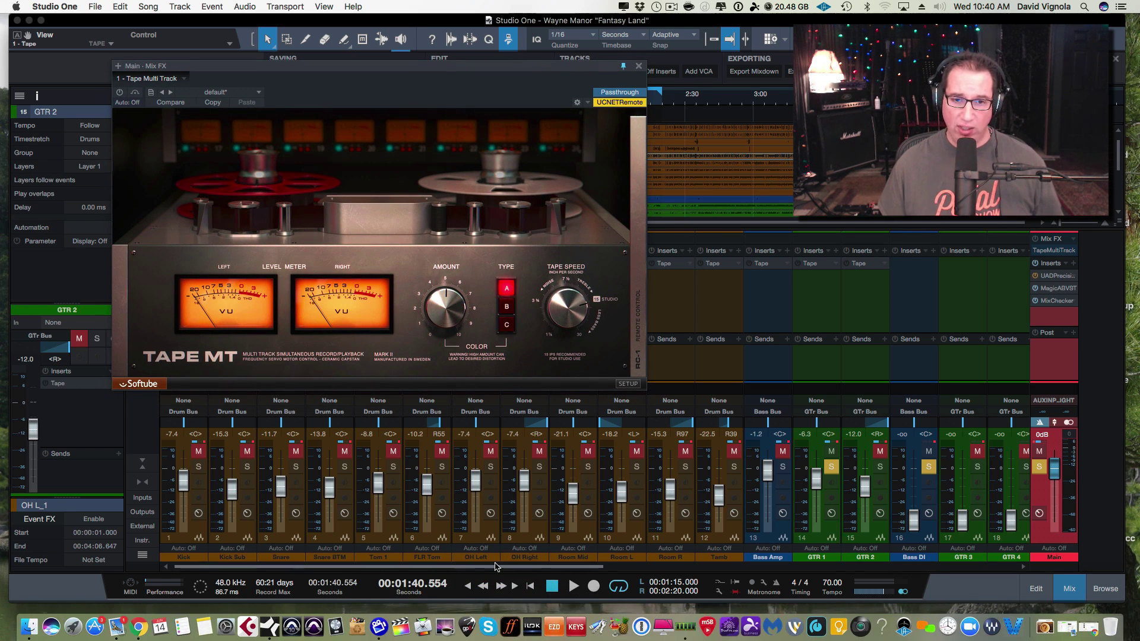
left_click_drag(496, 568, 441, 565)
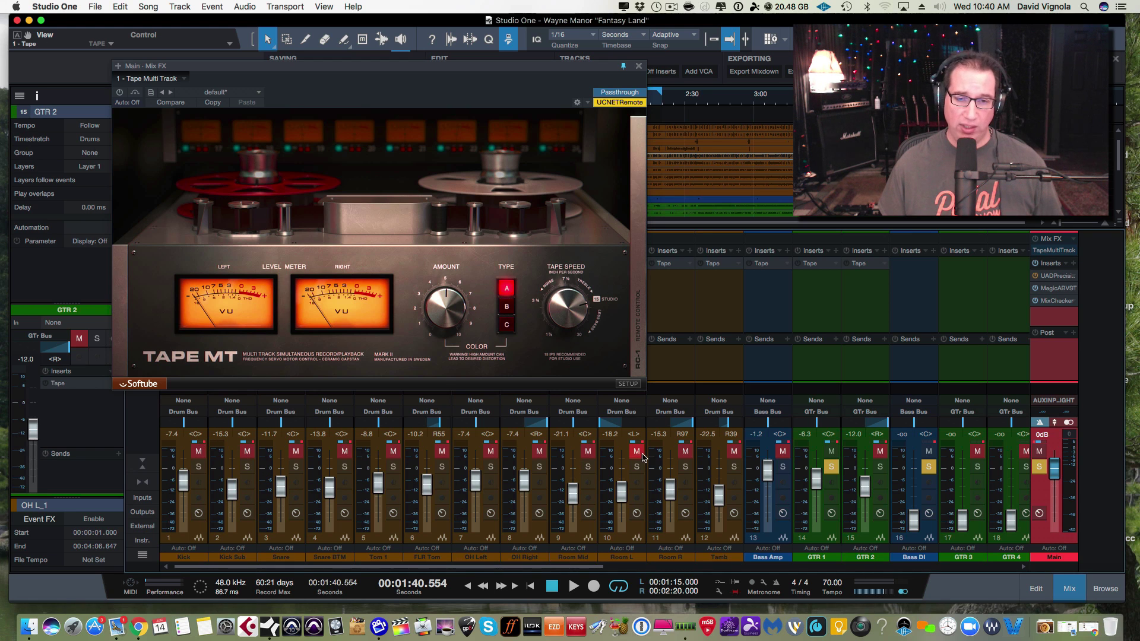
Reveal the remote control section, set Crosstalk to 50.0 %, and select the OH Left and OH Right channels in turn
left_click(641, 348)
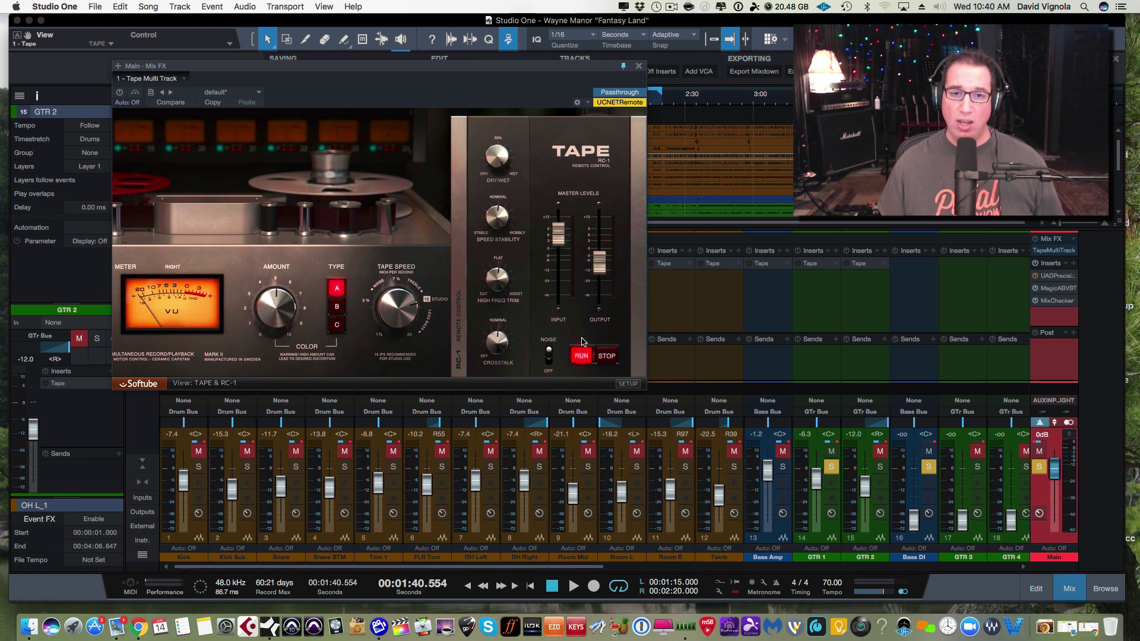
left_click_drag(497, 348, 498, 343)
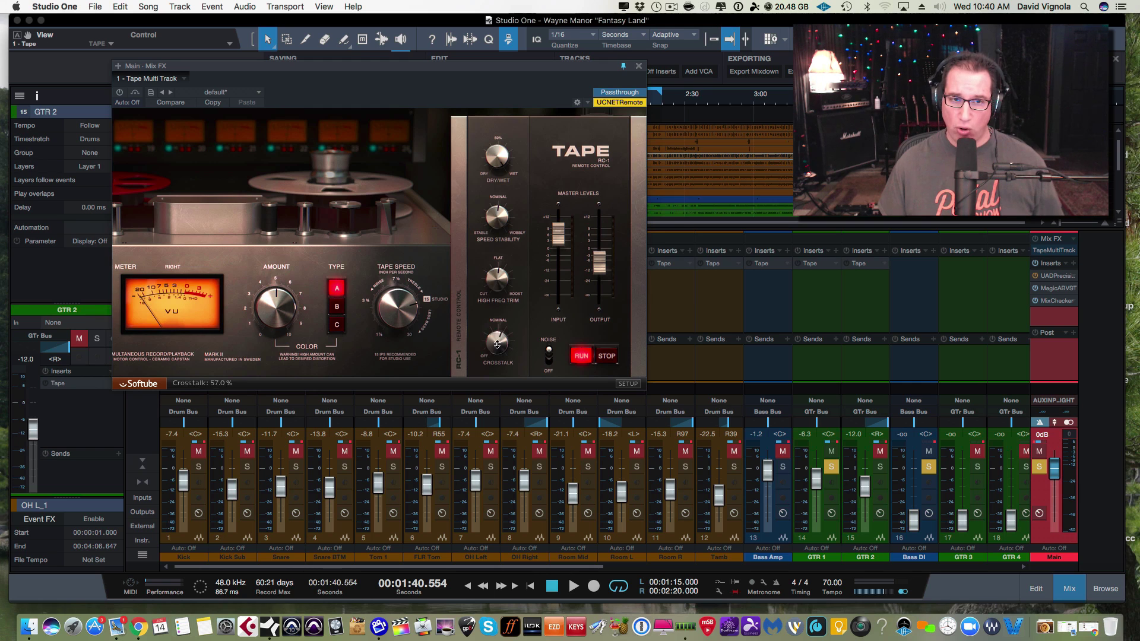
left_click(490, 539)
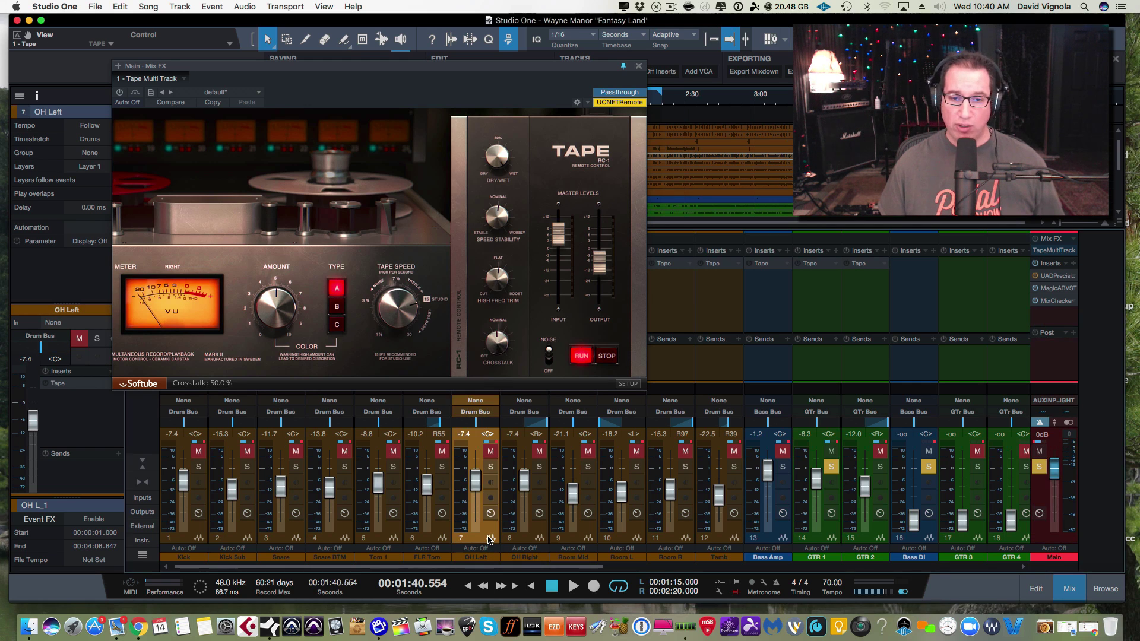
left_click(528, 539)
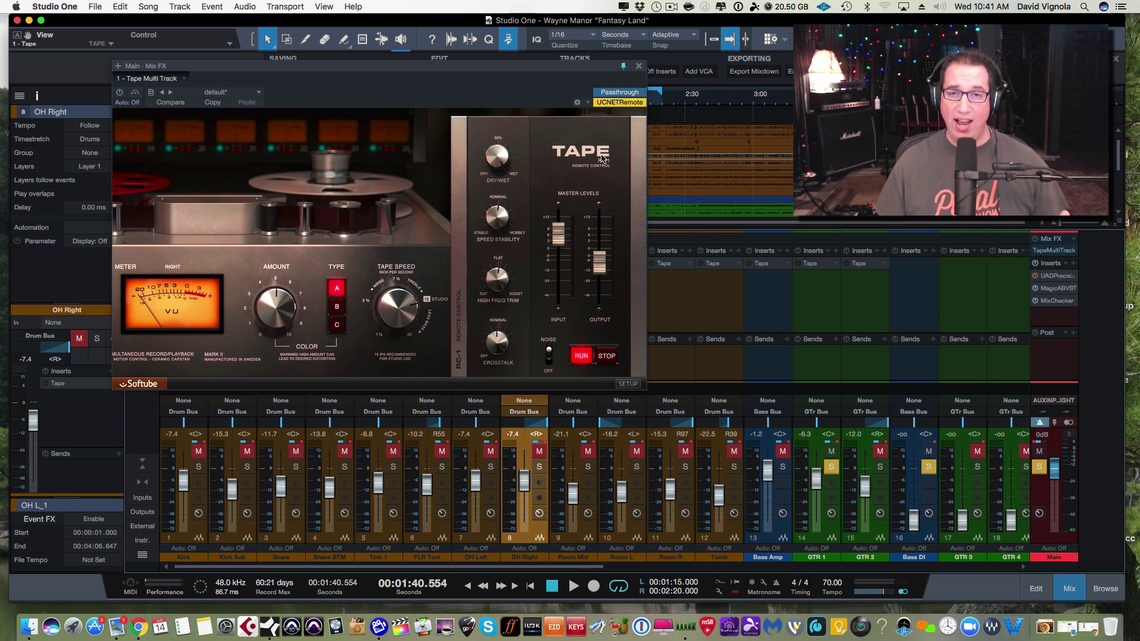
Shift the Tape Multi Track window around and close it
left_click_drag(586, 72, 606, 68)
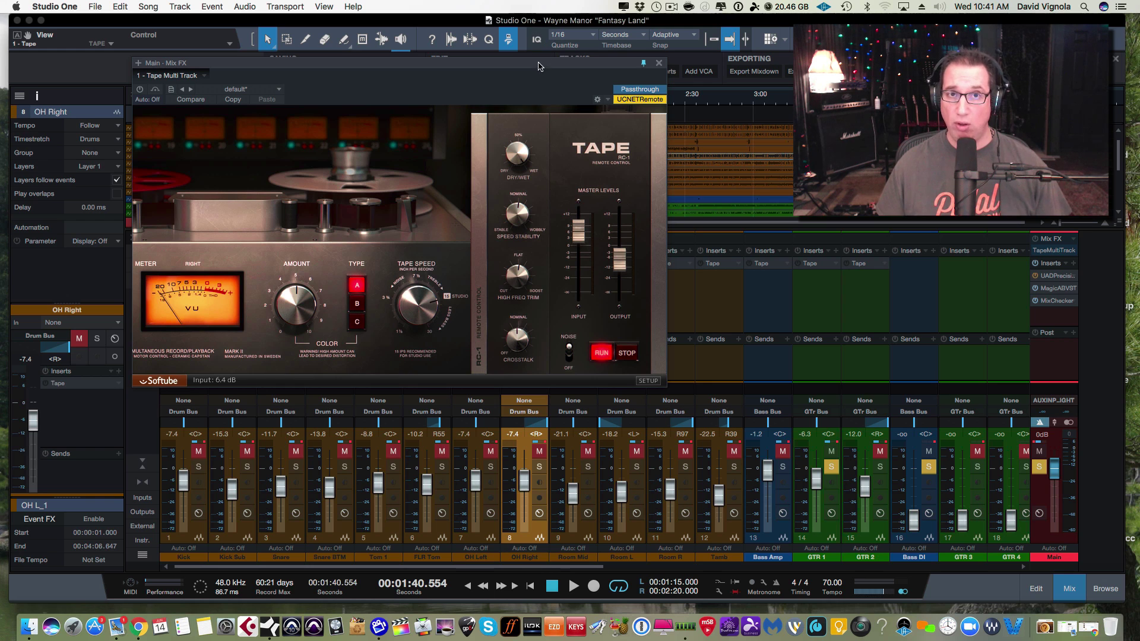
mouse_move(538, 67)
left_mouse_down()
mouse_move(493, 144)
mouse_move(487, 121)
mouse_move(518, 72)
left_mouse_up()
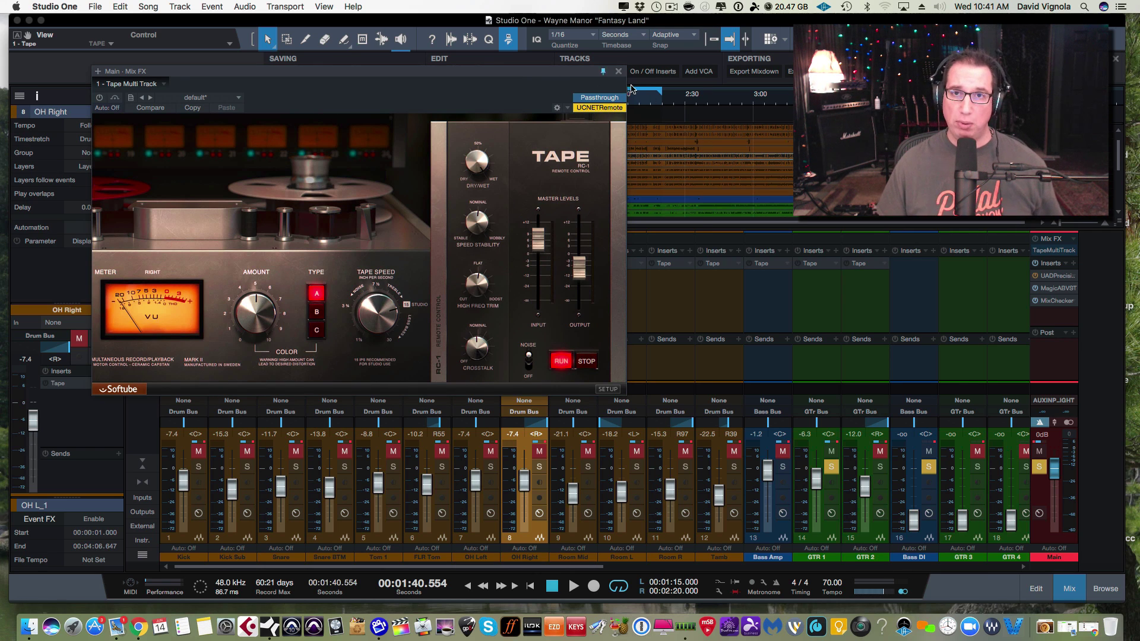
left_click(619, 72)
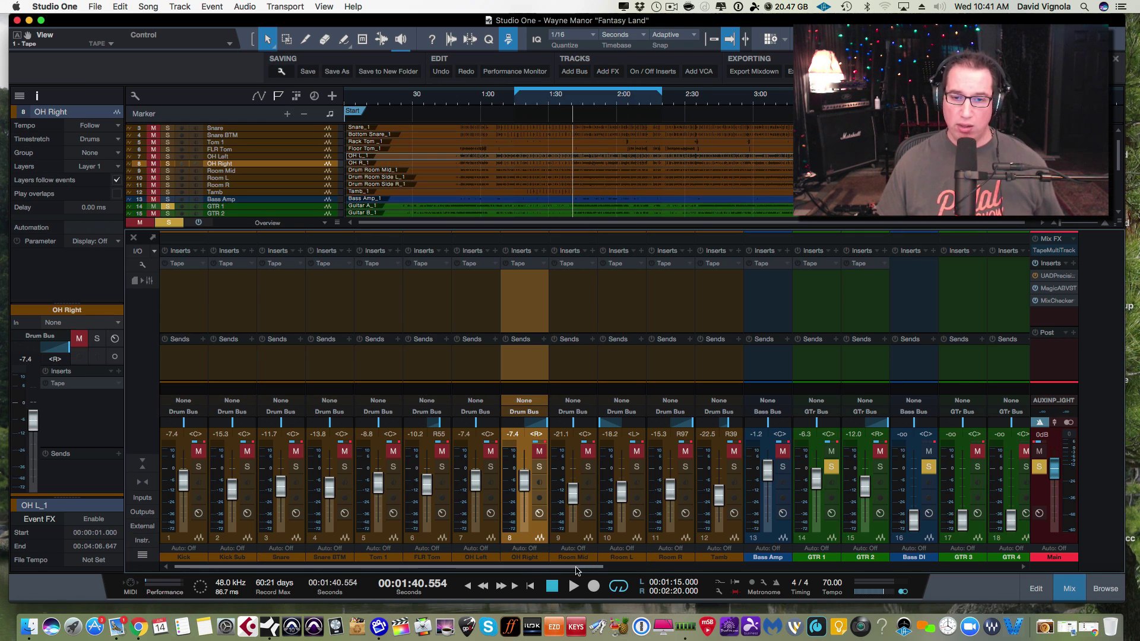
Solo and unmute the Drum Bus channel
scroll(577, 571, "right", 15)
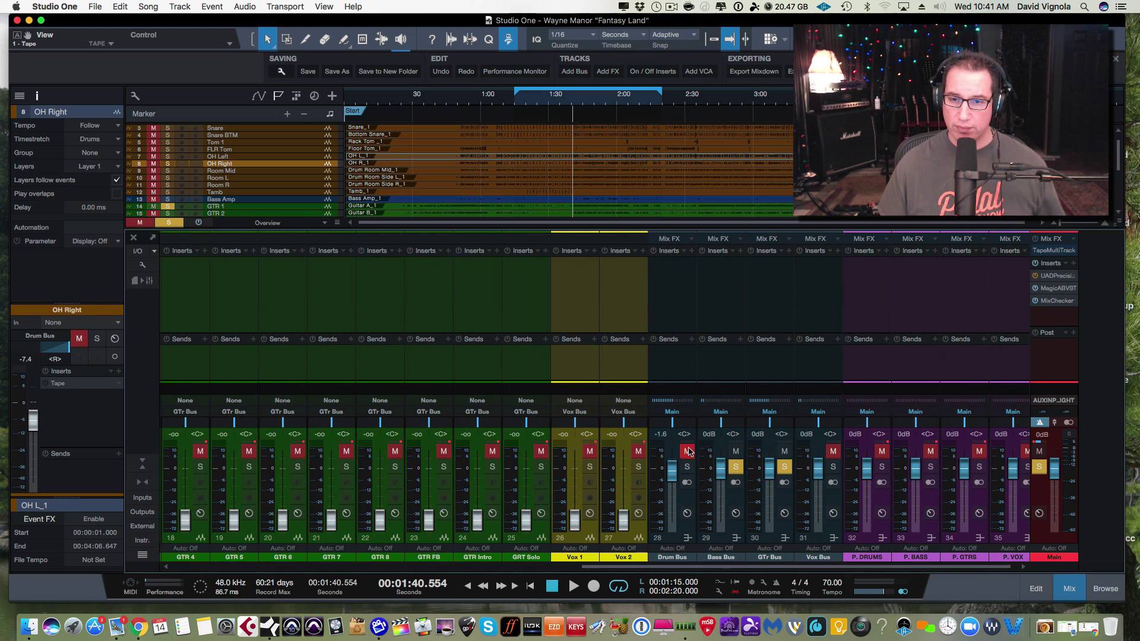
left_click(687, 467)
left_click(687, 451)
Select the drum channels from Kick through Tamb and solo them together
scroll(881, 568, "left", 15)
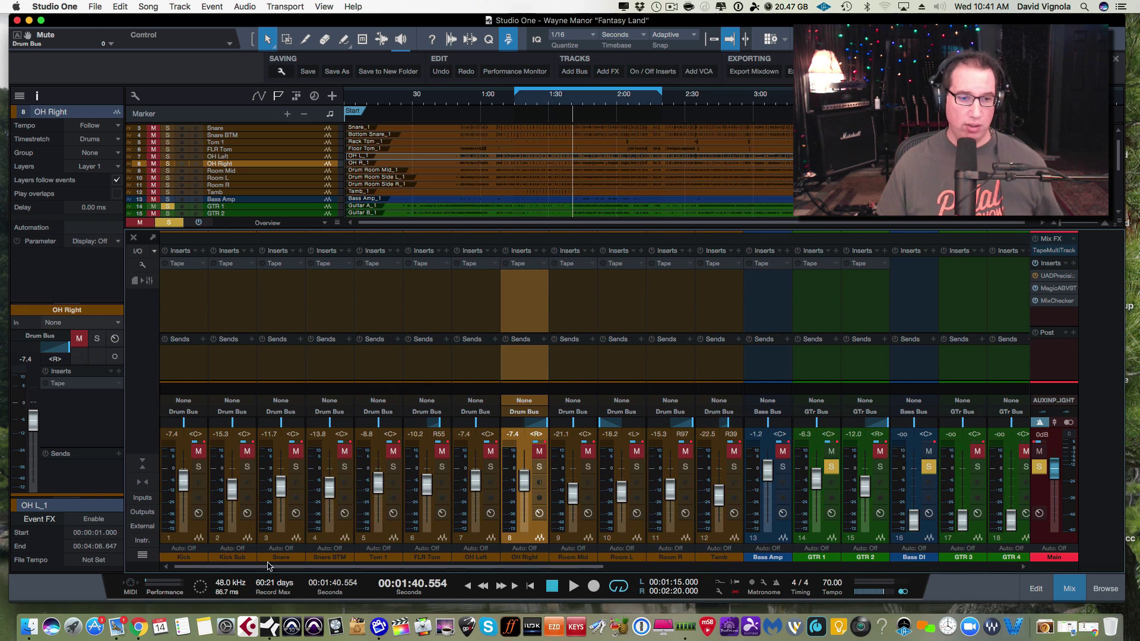
left_click(198, 533)
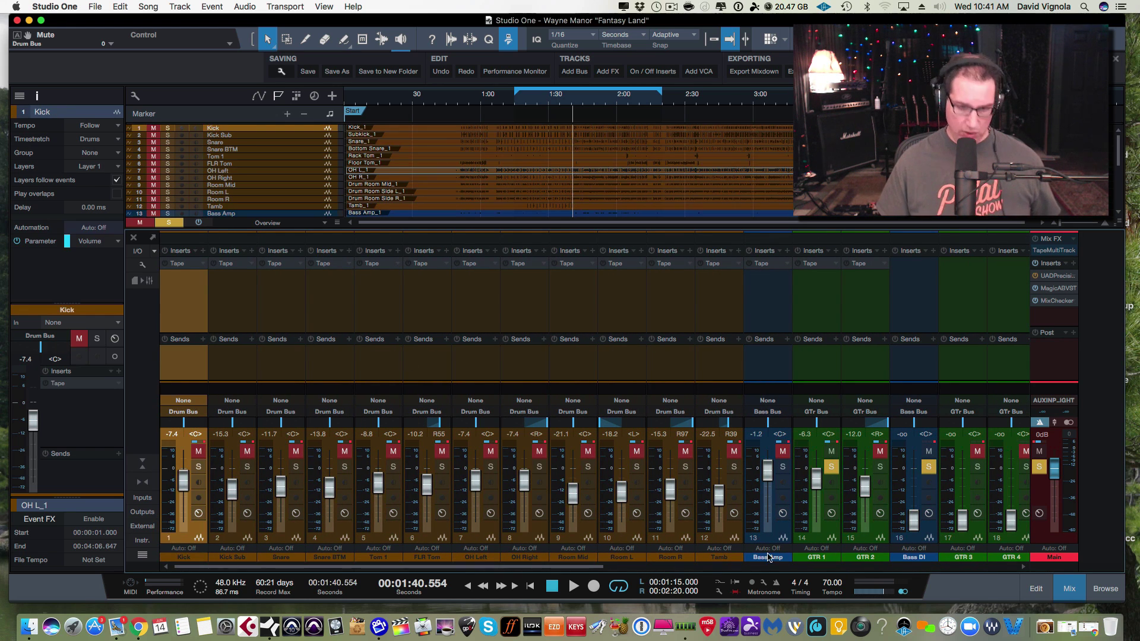
left_click(726, 542, "shift")
left_click(735, 468)
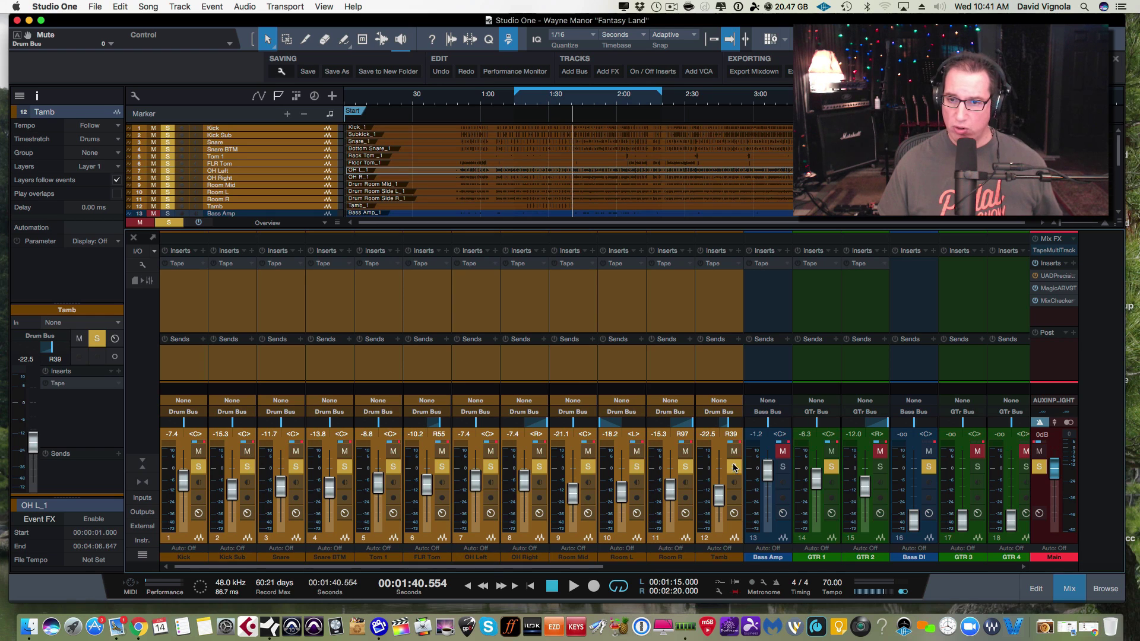
Solo and unmute the Bass Amp and GTR 2 channels, and pan GTR 1 hard left
left_click(783, 452)
left_click(782, 468)
left_click(880, 468)
left_click(880, 451)
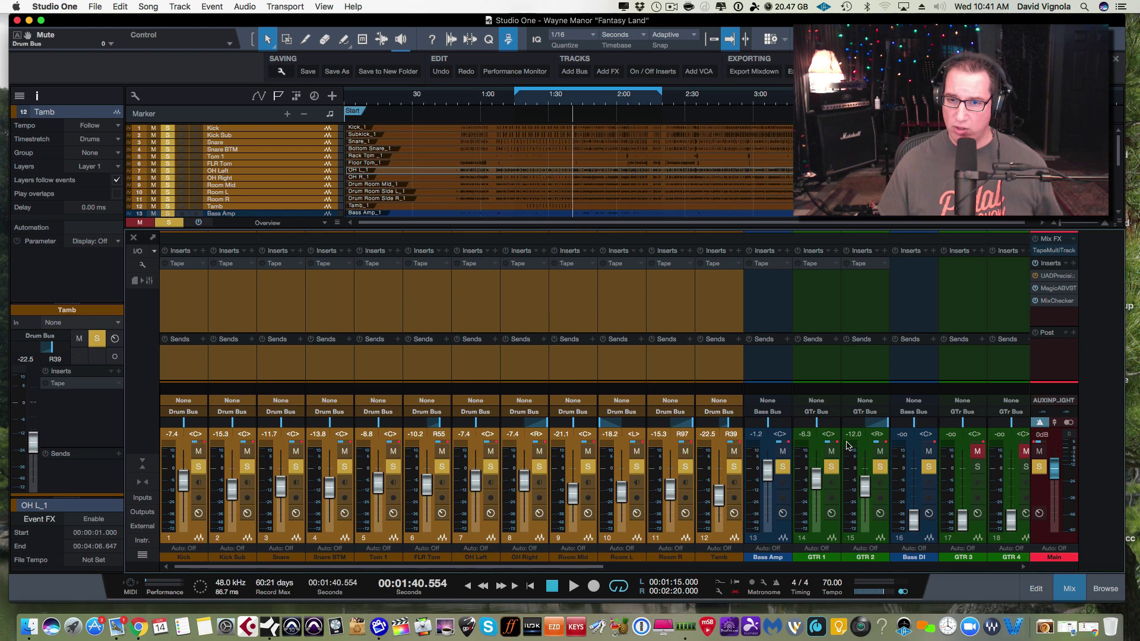
left_click_drag(817, 426, 758, 427)
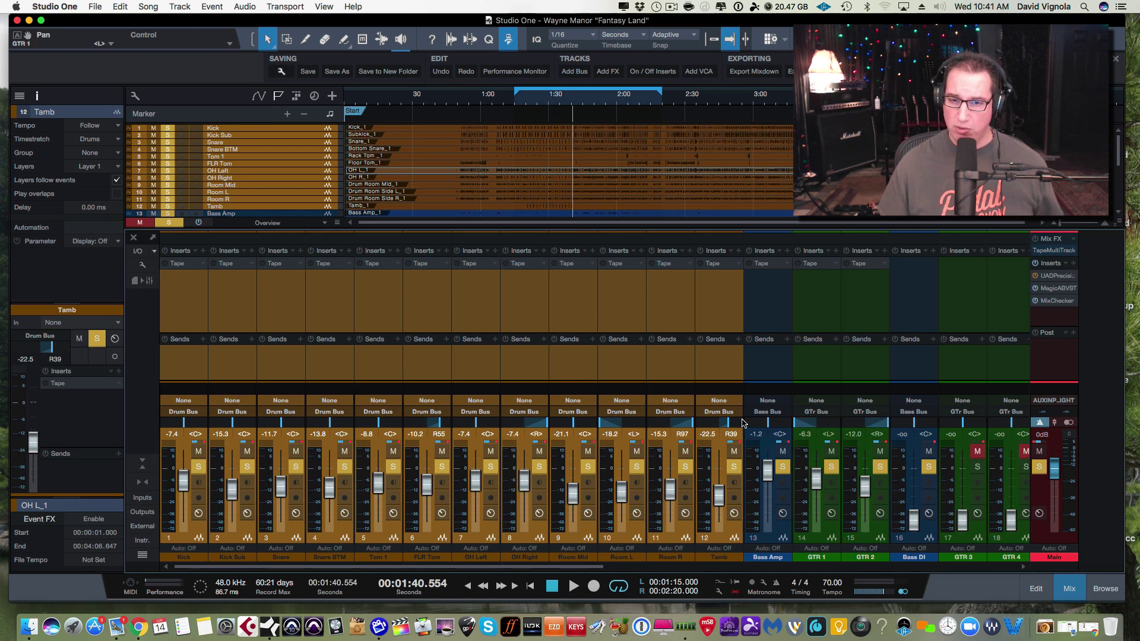
Start playback and, in Tape Multi Track with its remote control section hidden, raise the colour Amount to 8.2
key("space")
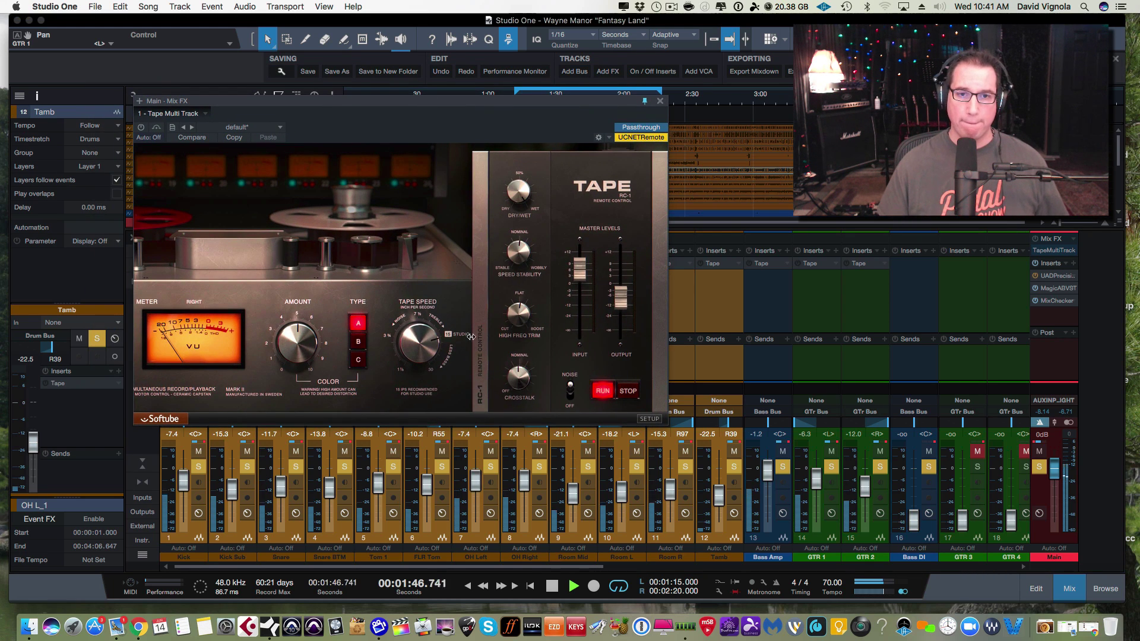
left_click(425, 208)
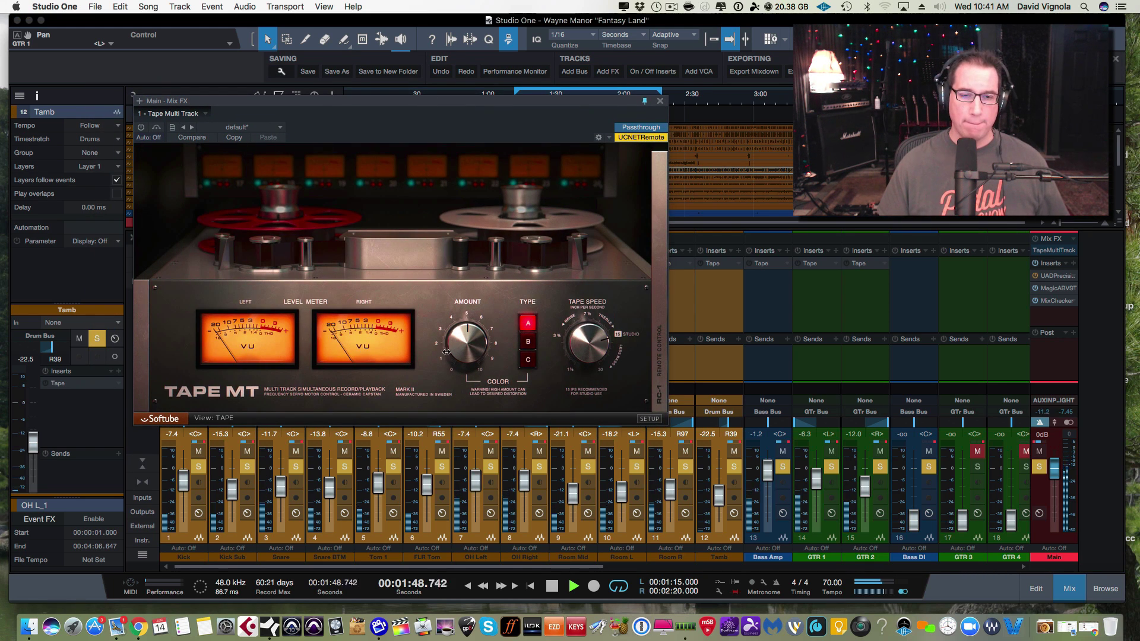
mouse_move(464, 316)
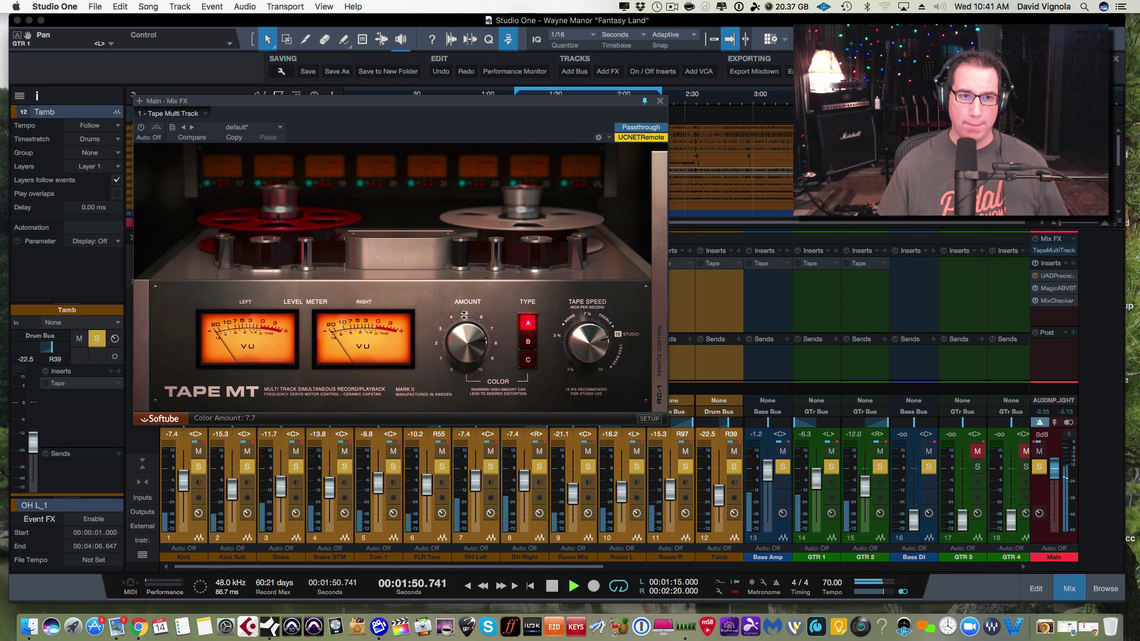
scroll(462, 323, "up", 2)
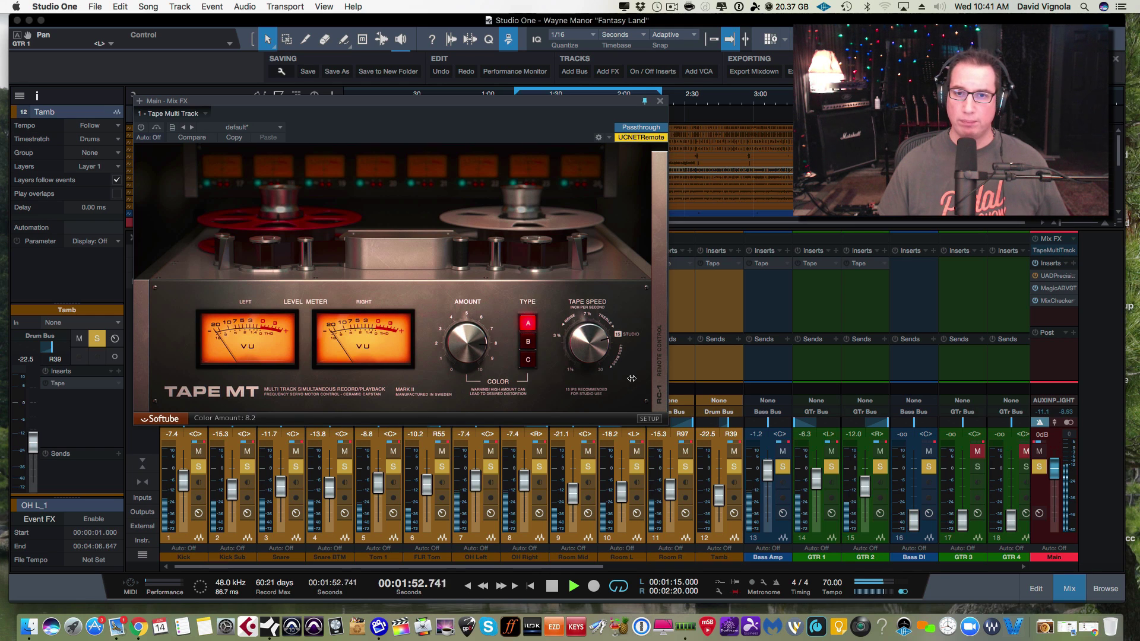
Activate Tape Multi Track and, in its revealed remote control section, lower the Input level and set Output to 0.0 dB
left_click(655, 368)
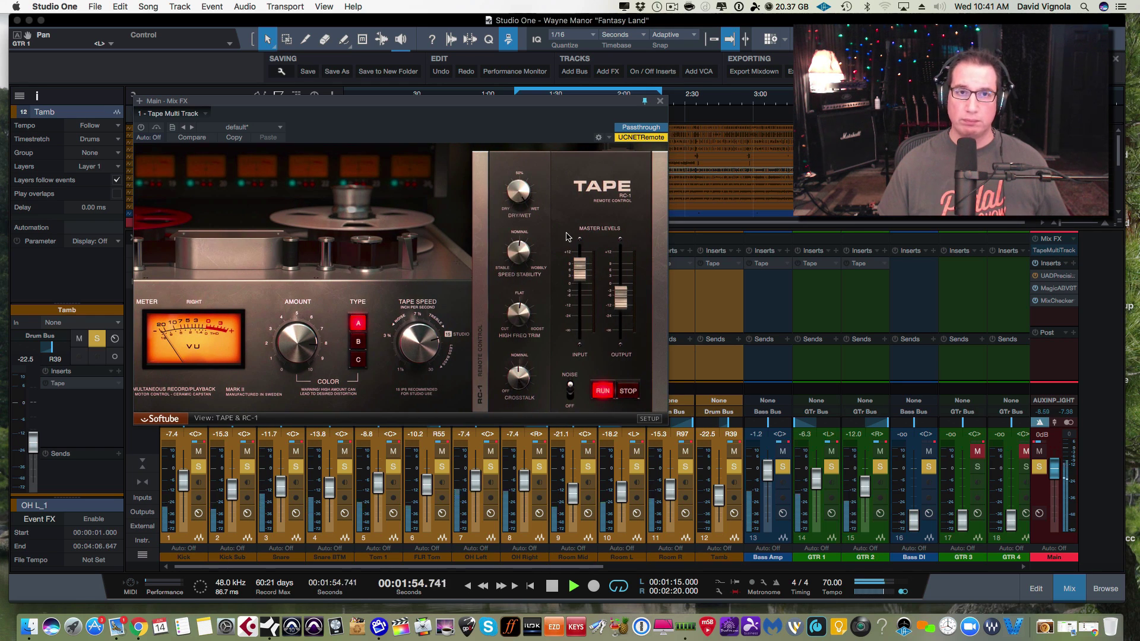
left_click(140, 127)
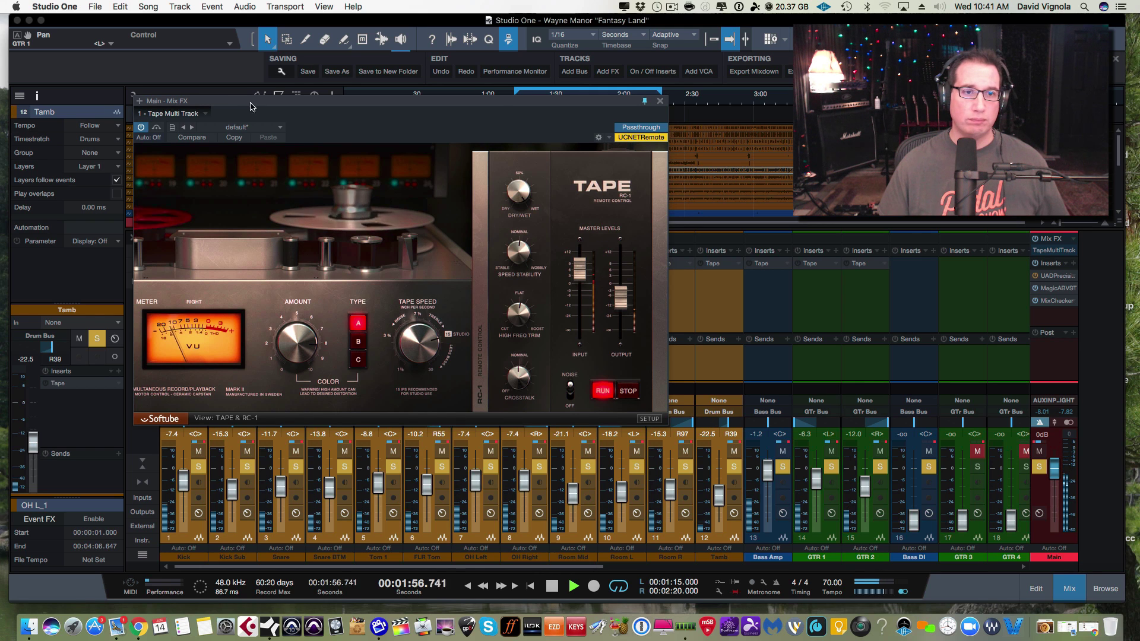
left_click_drag(249, 105, 265, 109)
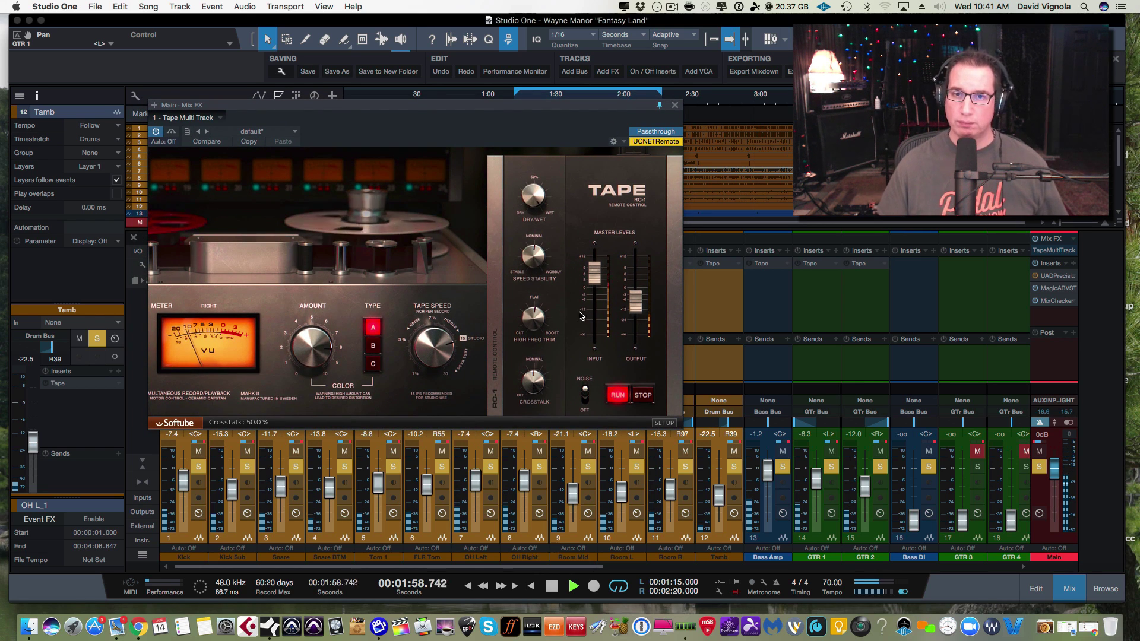
left_click_drag(594, 275, 638, 288)
double_click(638, 288)
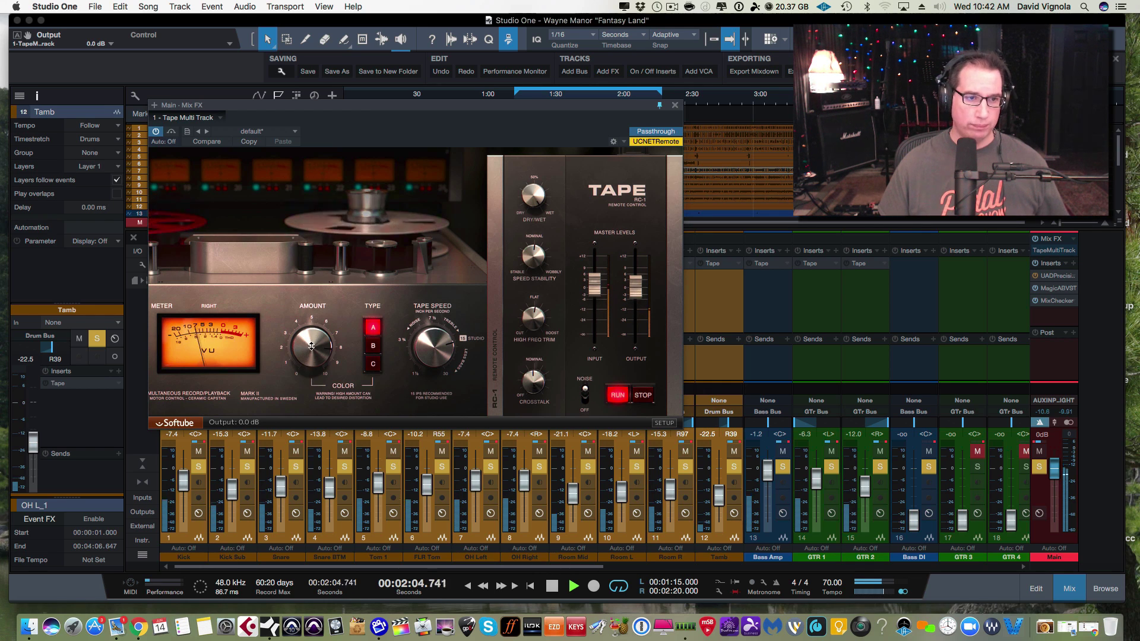
With the remote control section of Tape Multi Track hidden, audition colour types B and C, raising the Amount to 10.0 on type C
left_click_drag(314, 383, 498, 380)
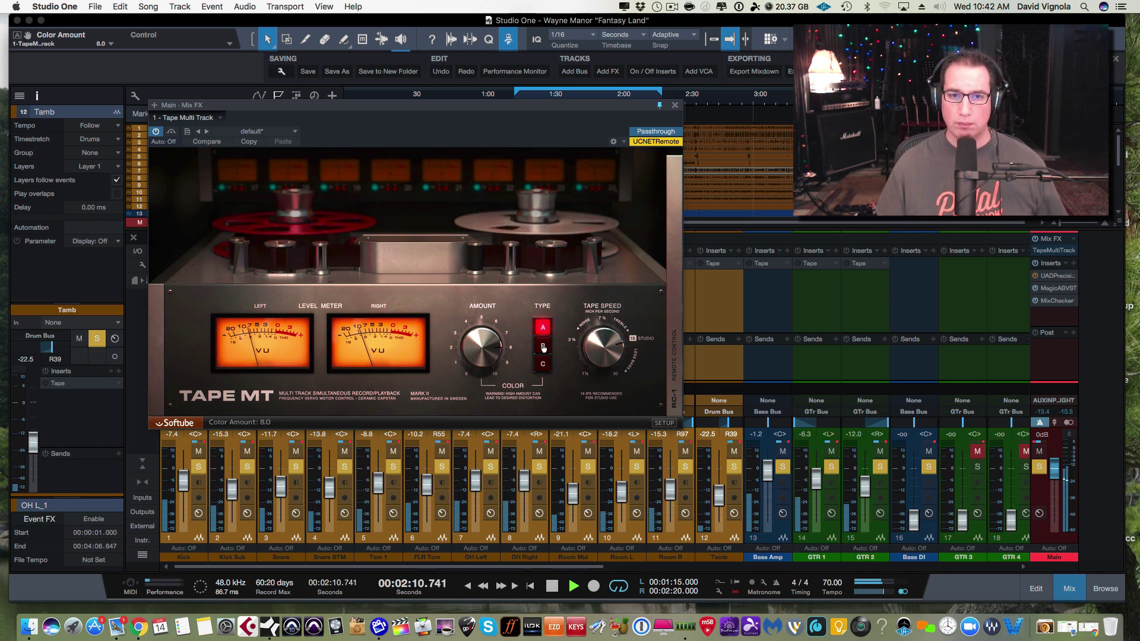
left_click(543, 348)
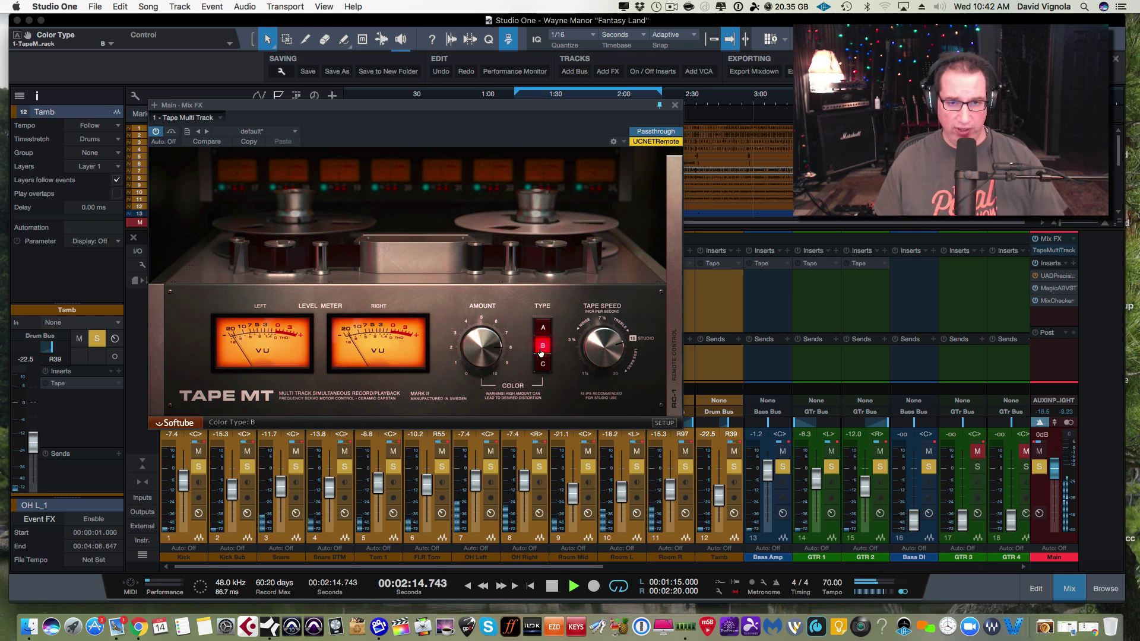
left_click(540, 366)
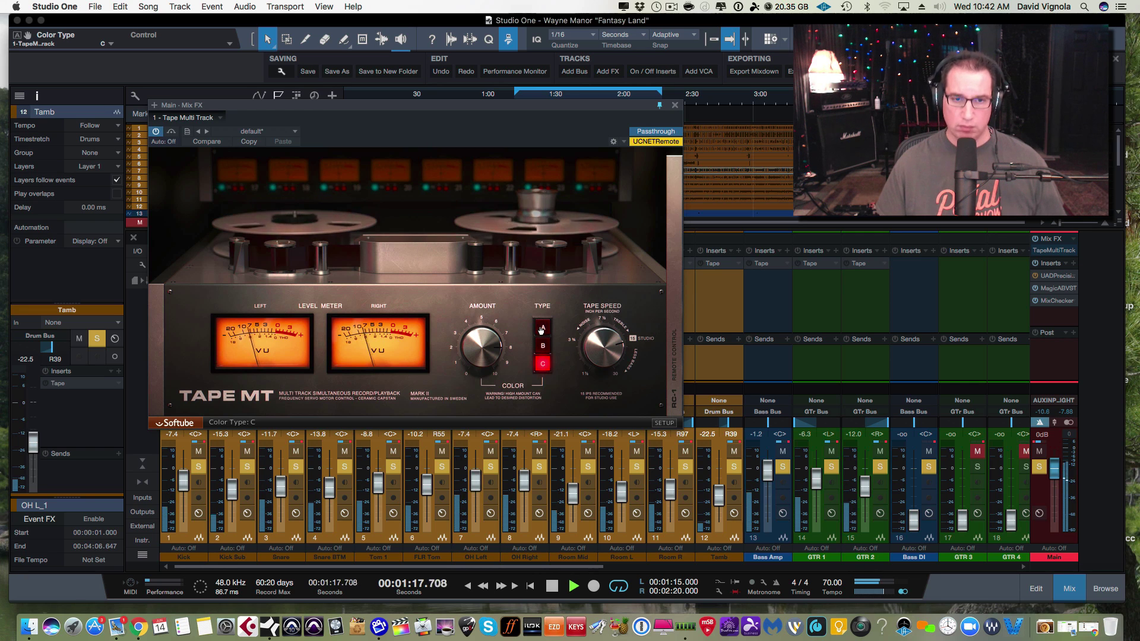
left_click_drag(475, 355, 485, 329)
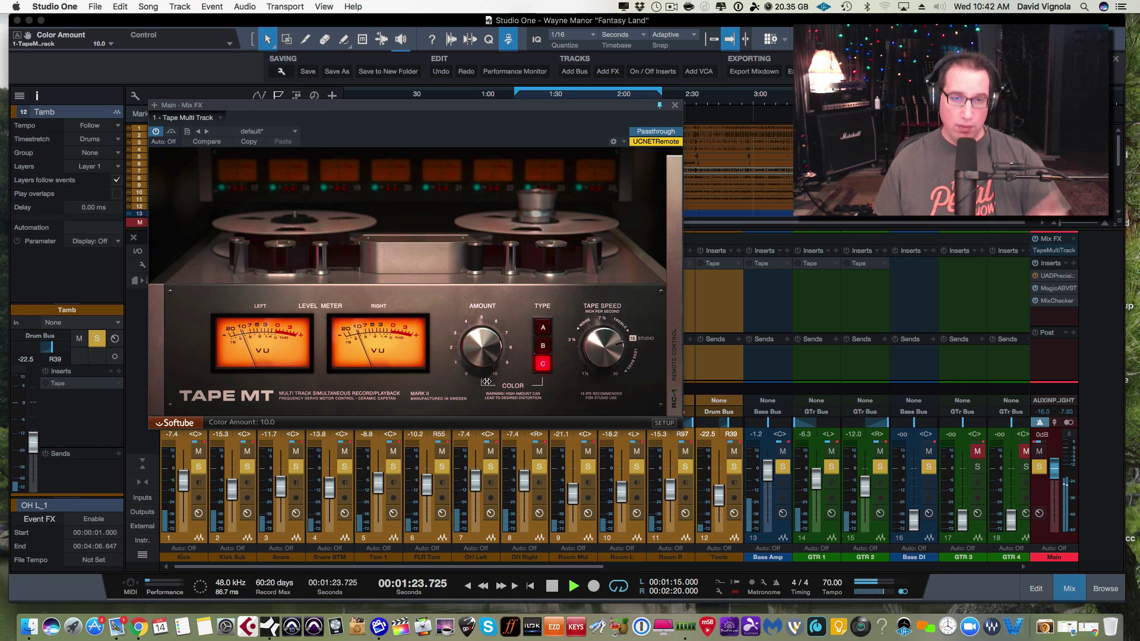
key("space")
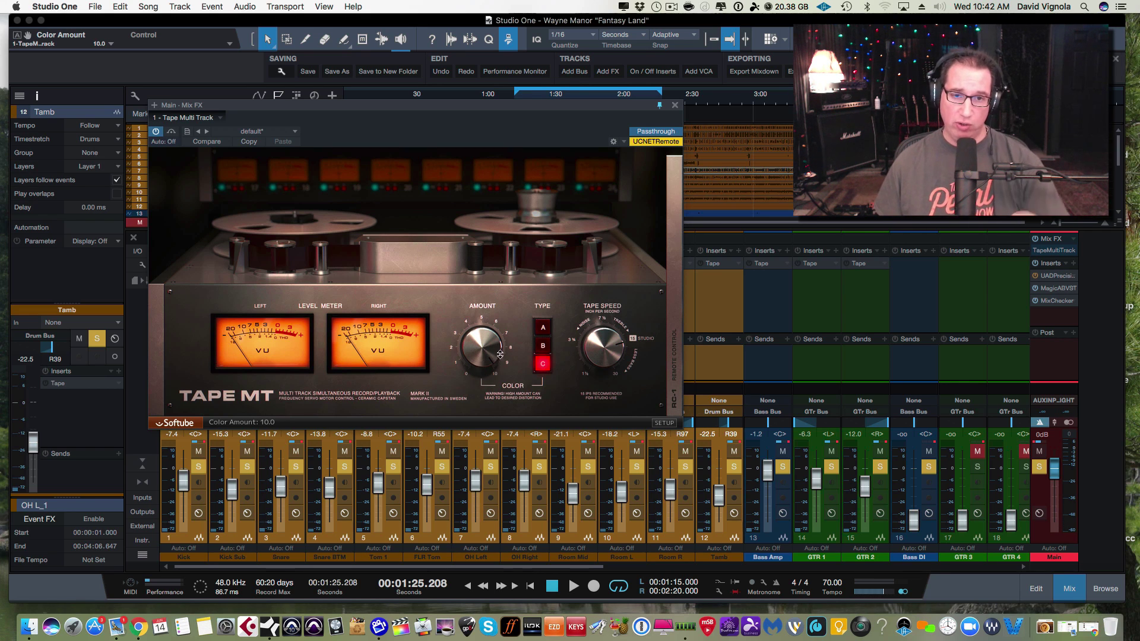
Resume playback, lower the colour Amount to 4.9 and set the colour type to A
key("space")
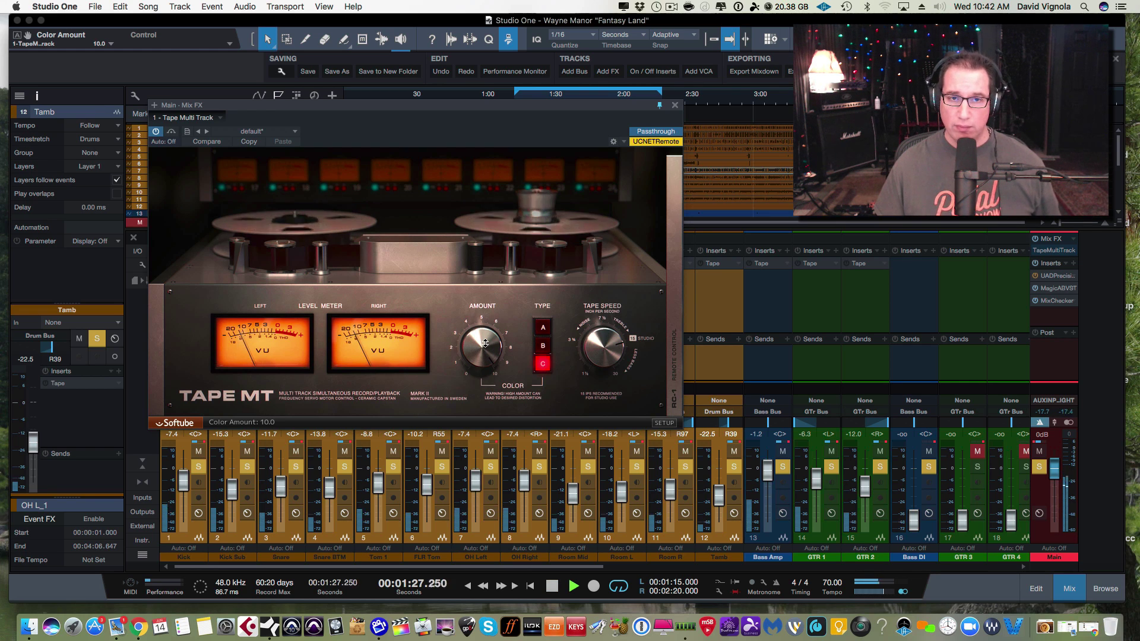
left_click_drag(485, 343, 480, 399)
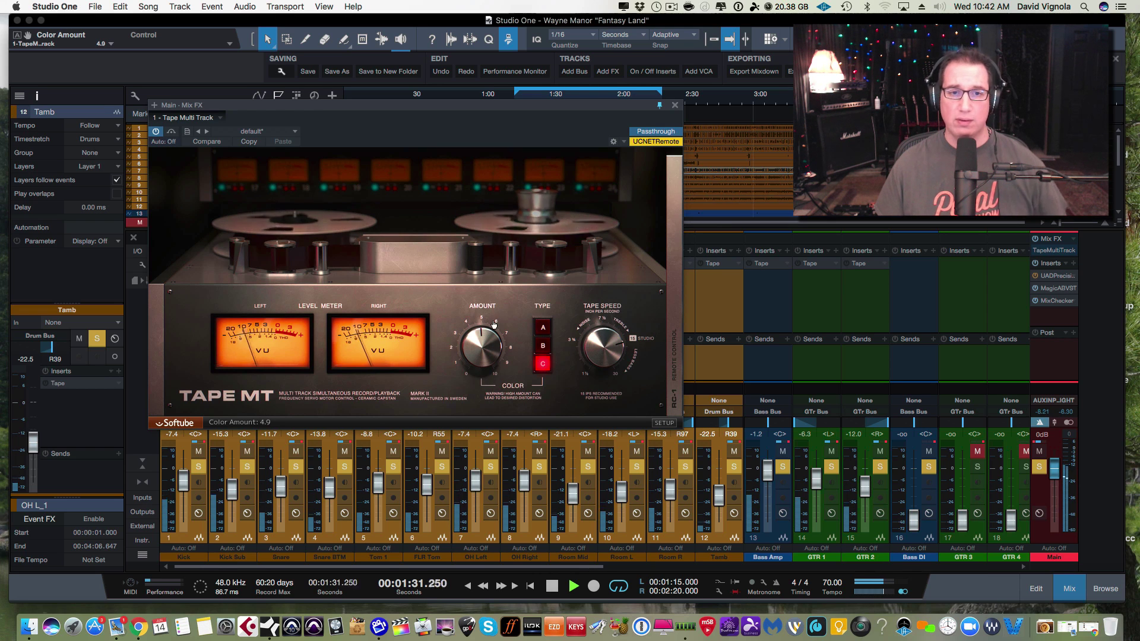
left_click(542, 325)
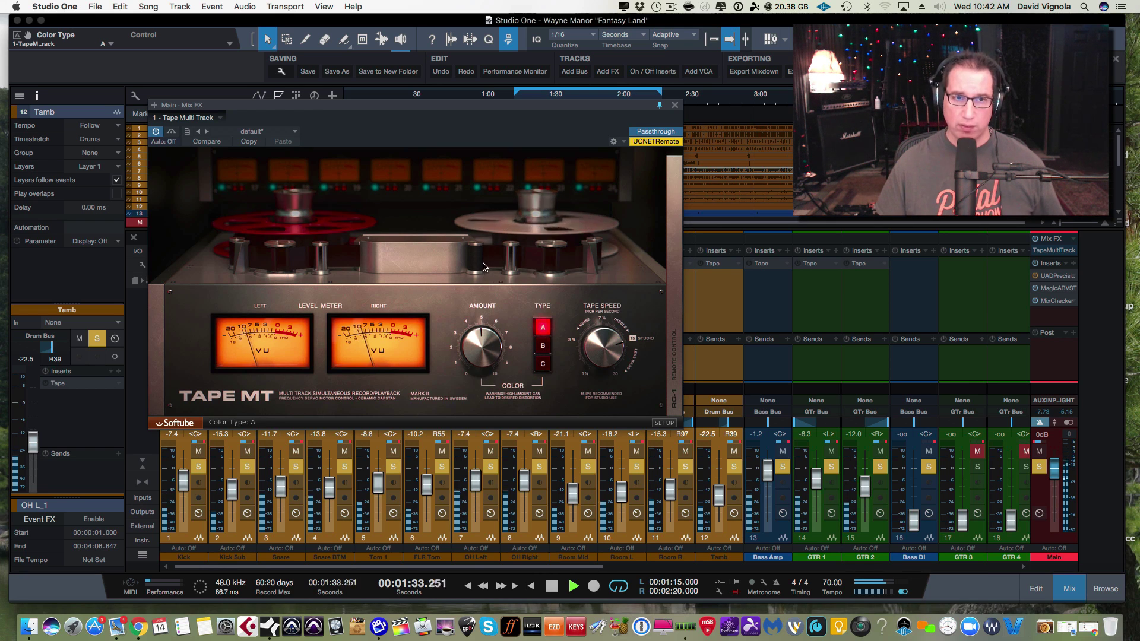
left_click(544, 348)
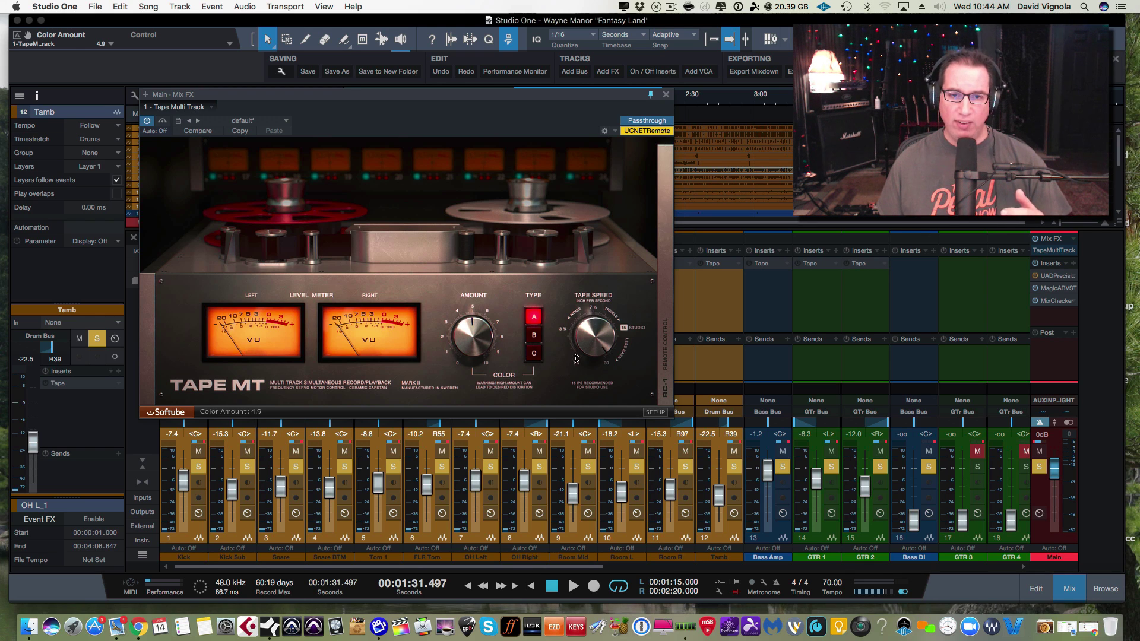
Reveal the remote control section to examine its High Freq Trim, hide it again and move the plug-in window up off the mixer channels
left_click(663, 355)
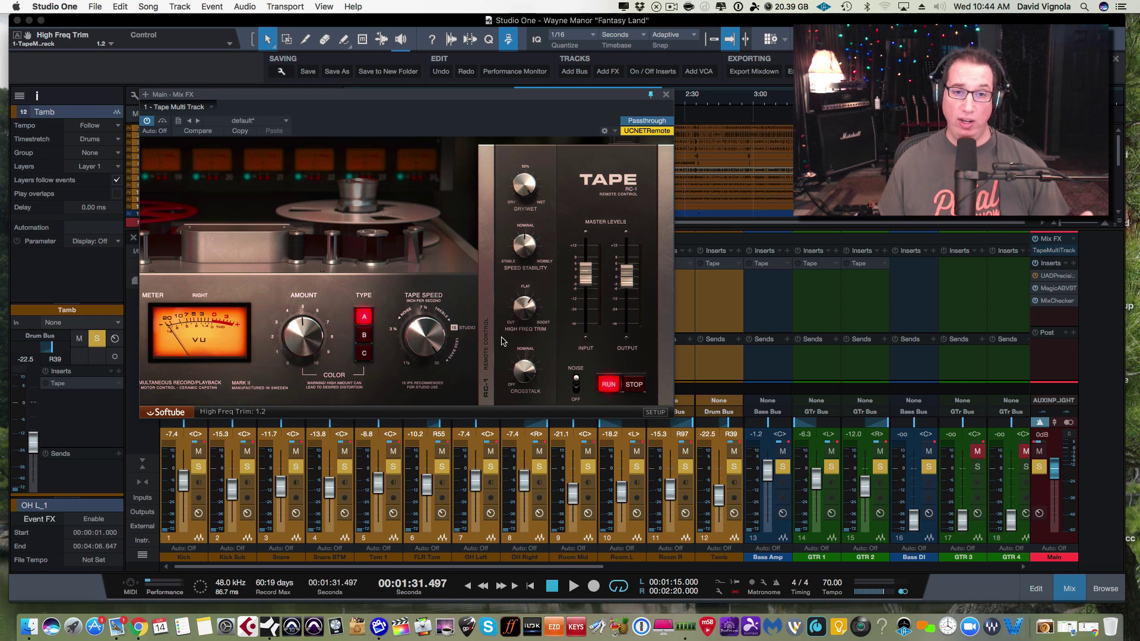
left_click(487, 354)
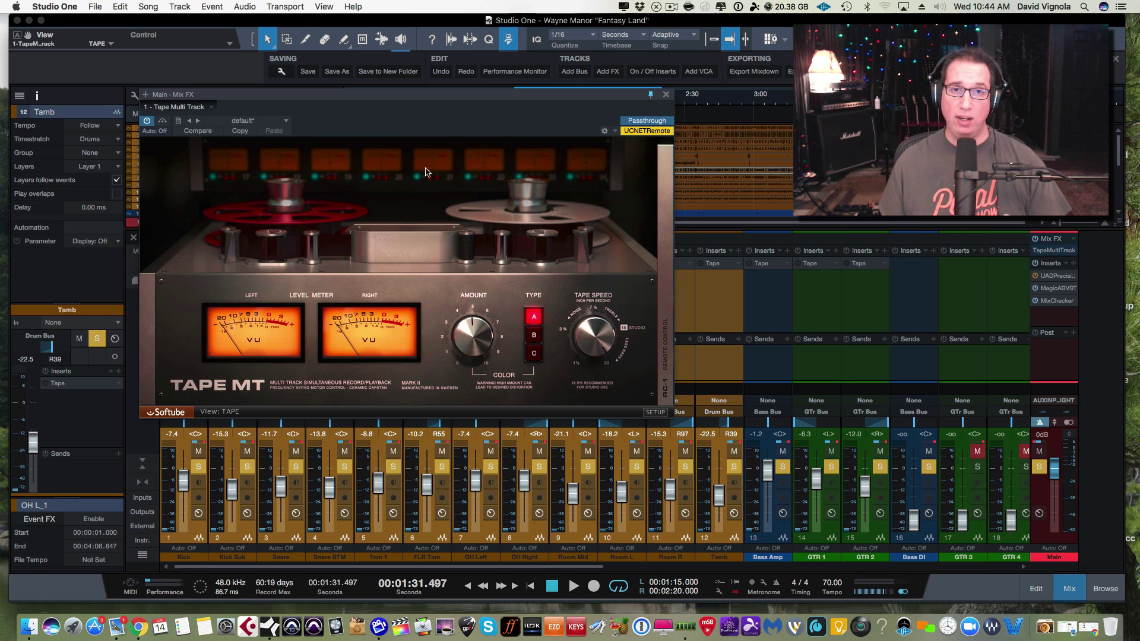
left_click_drag(394, 101, 409, 75)
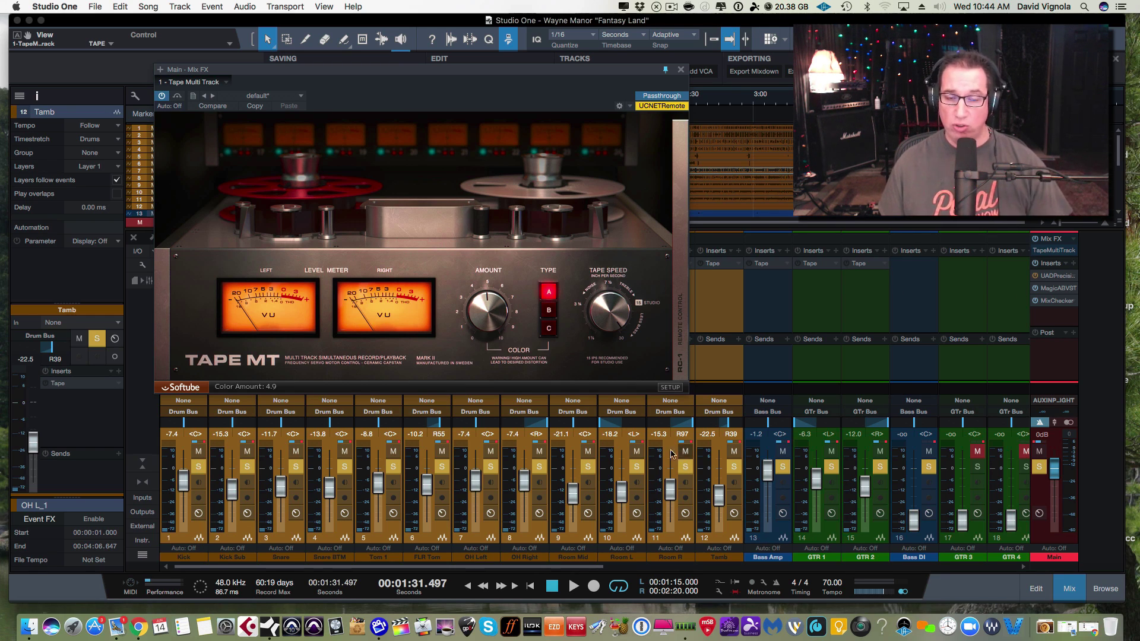
Switch Passthrough off and back on for the Mix FX, and move the plug-in window further up
left_click(656, 98)
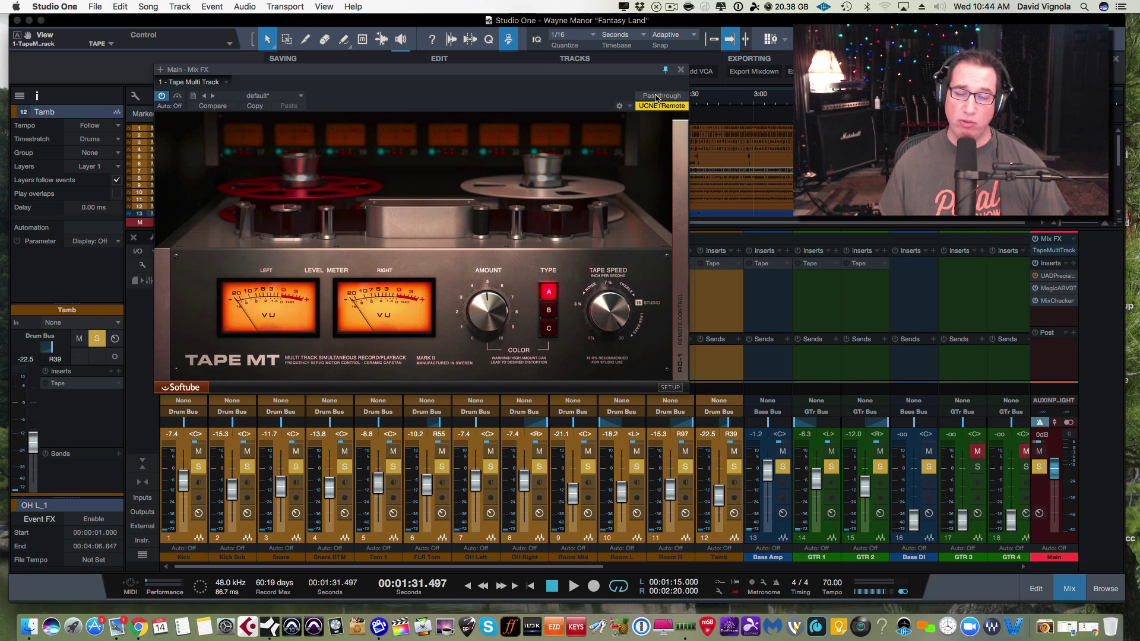
left_click(656, 98)
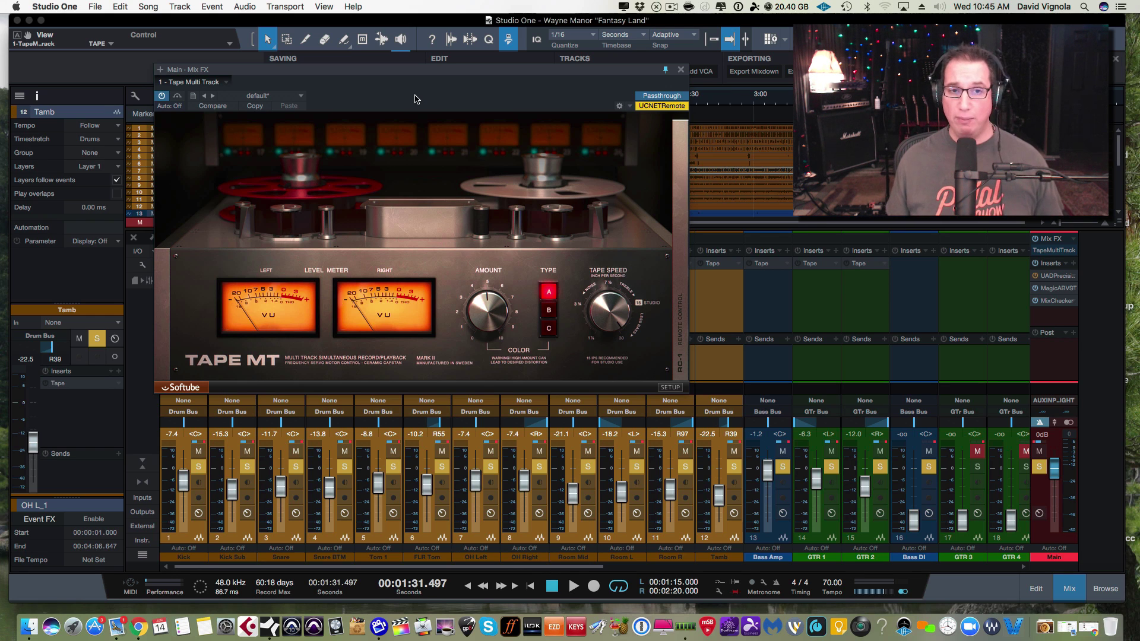
left_click_drag(419, 79, 381, 59)
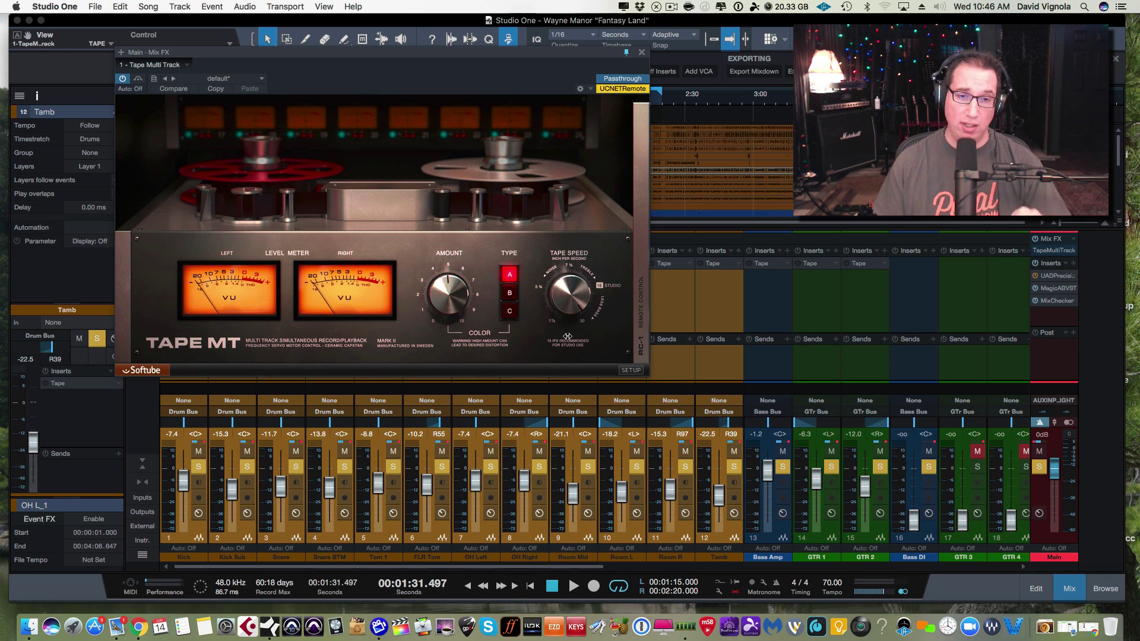
Reveal the remote control section to examine the Crosstalk control, hide it again and reposition the plug-in window just above the channel strips
left_click(644, 315)
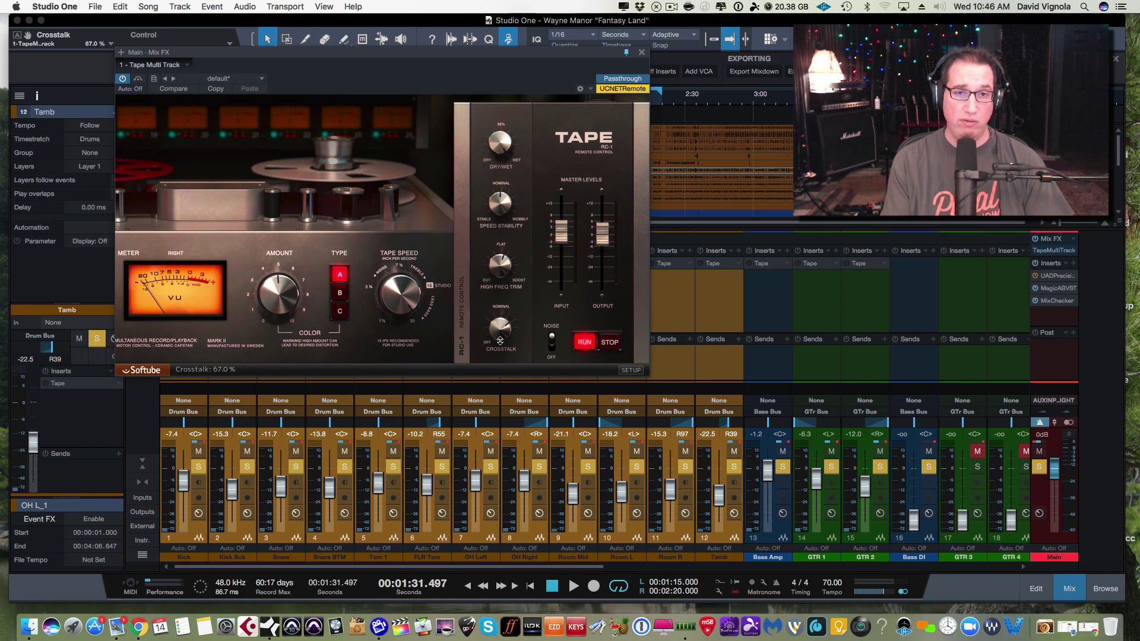
left_click(461, 317)
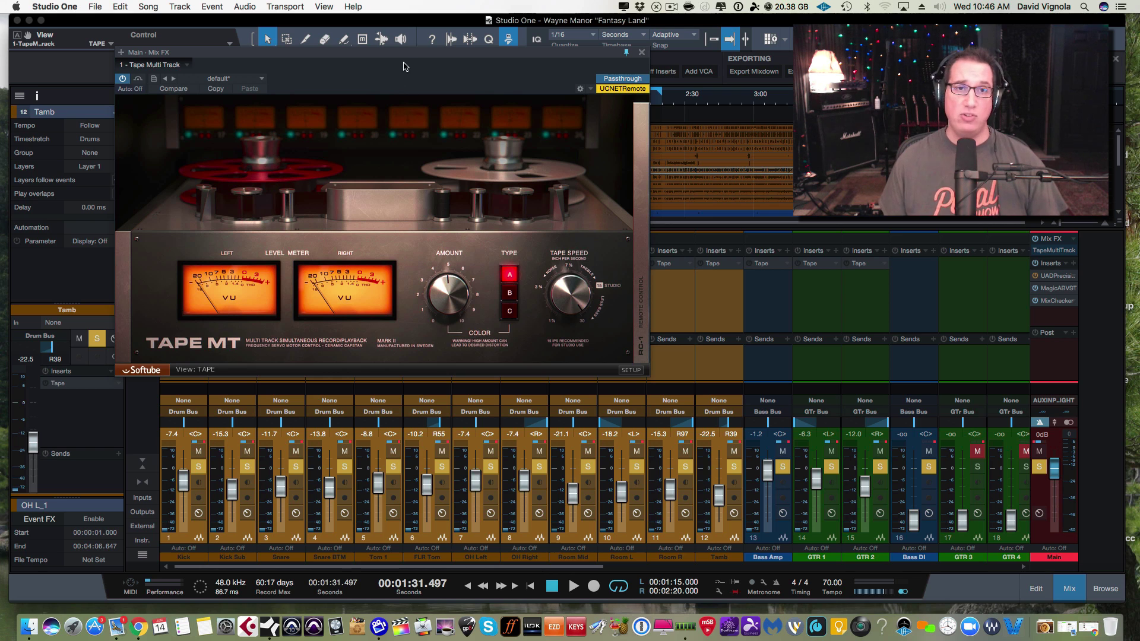
left_click_drag(403, 60, 397, 74)
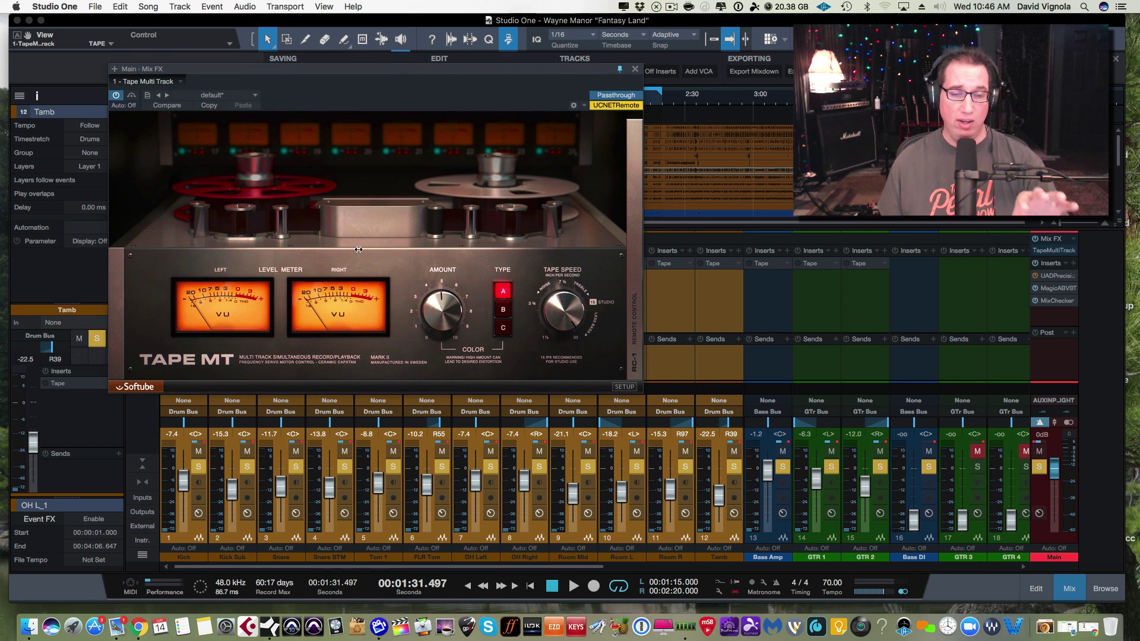